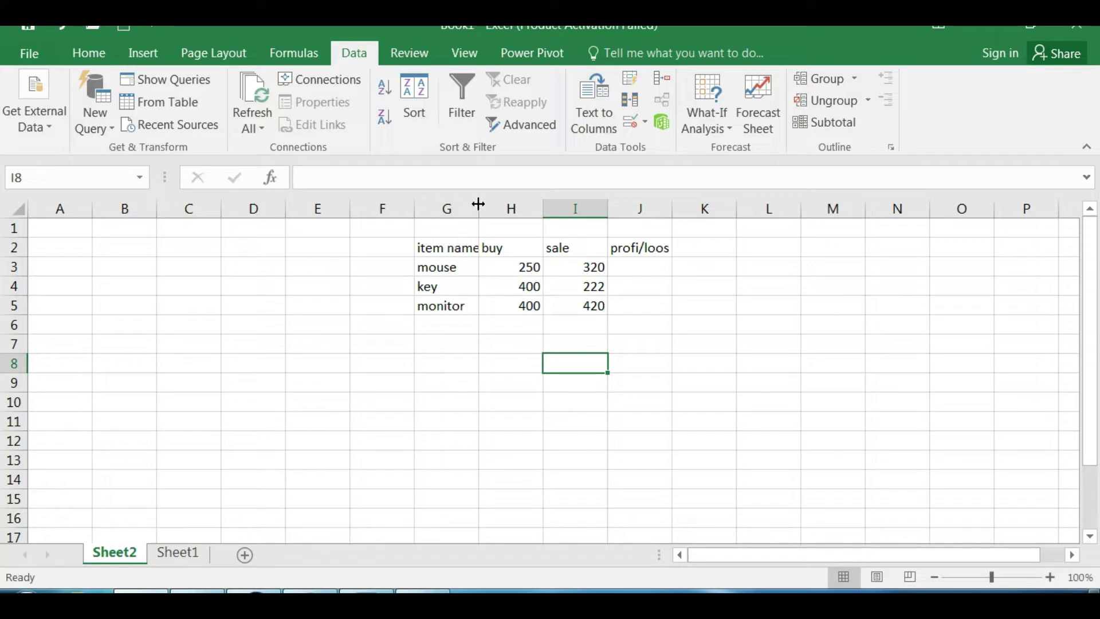
# Step: Widen column G so the item names fit
pyautogui.moveTo(478, 204); pyautogui.dragTo(487, 204)
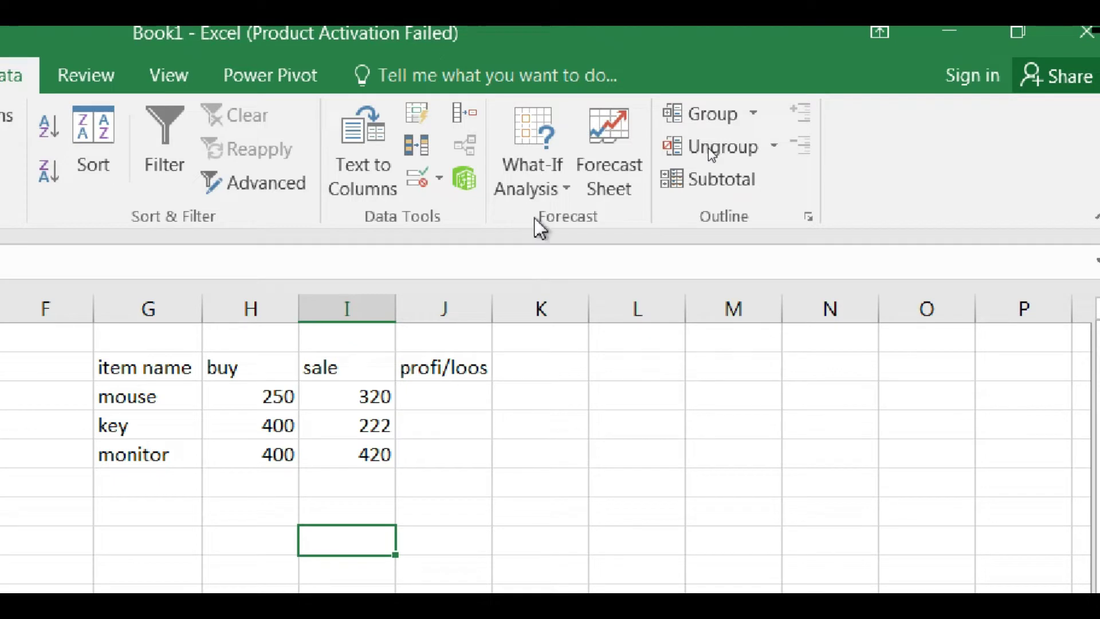
pyautogui.click(530, 195)
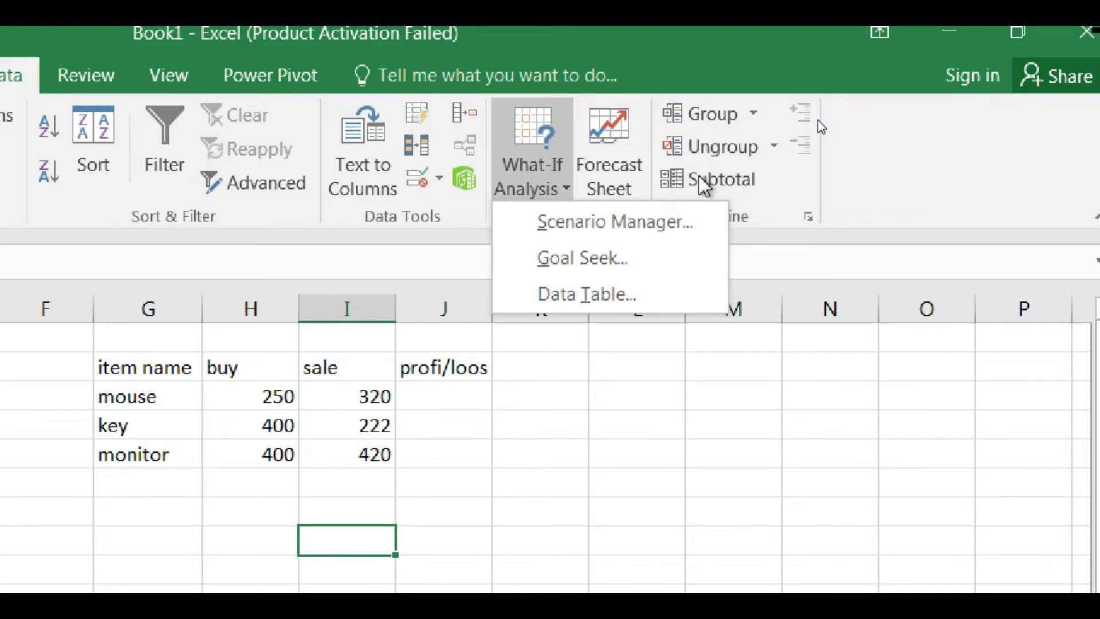
pyautogui.click(503, 432)
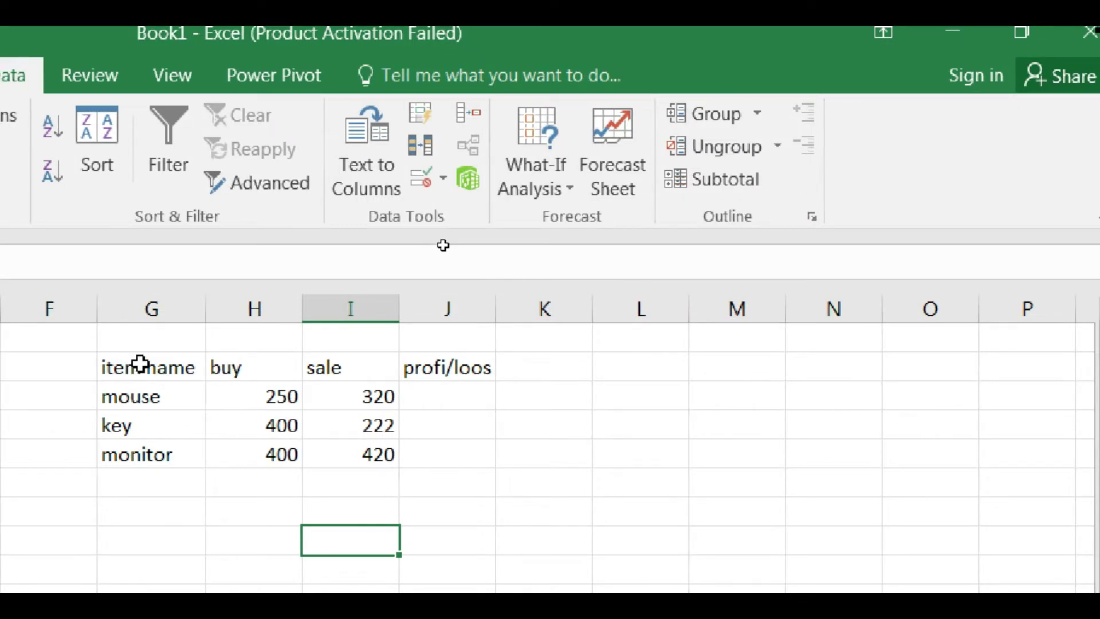
# Step: Make the item table G2:I5 and the profi/loos header J2 bold
pyautogui.moveTo(141, 365); pyautogui.dragTo(305, 456)
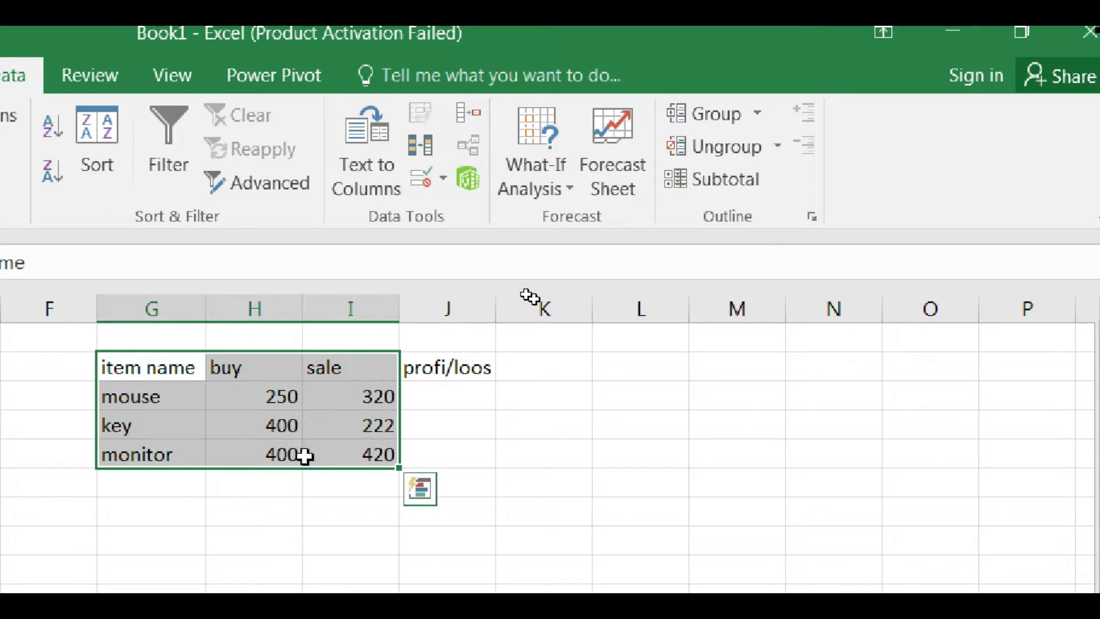
pyautogui.hotkey('ctrl', 'q')
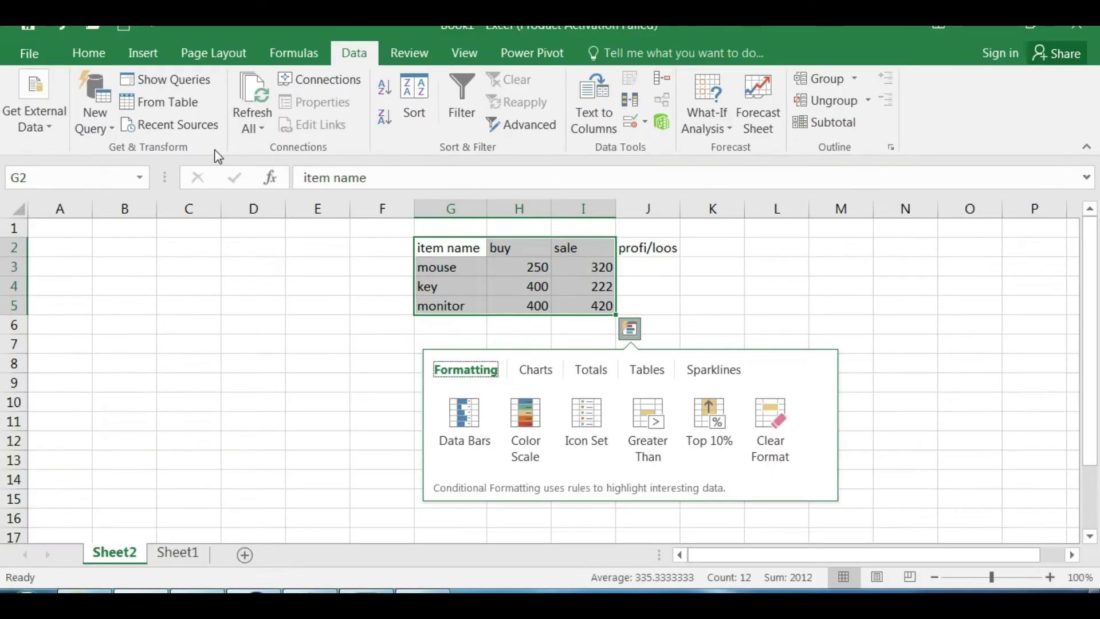
pyautogui.click(88, 52)
pyautogui.click(100, 122)
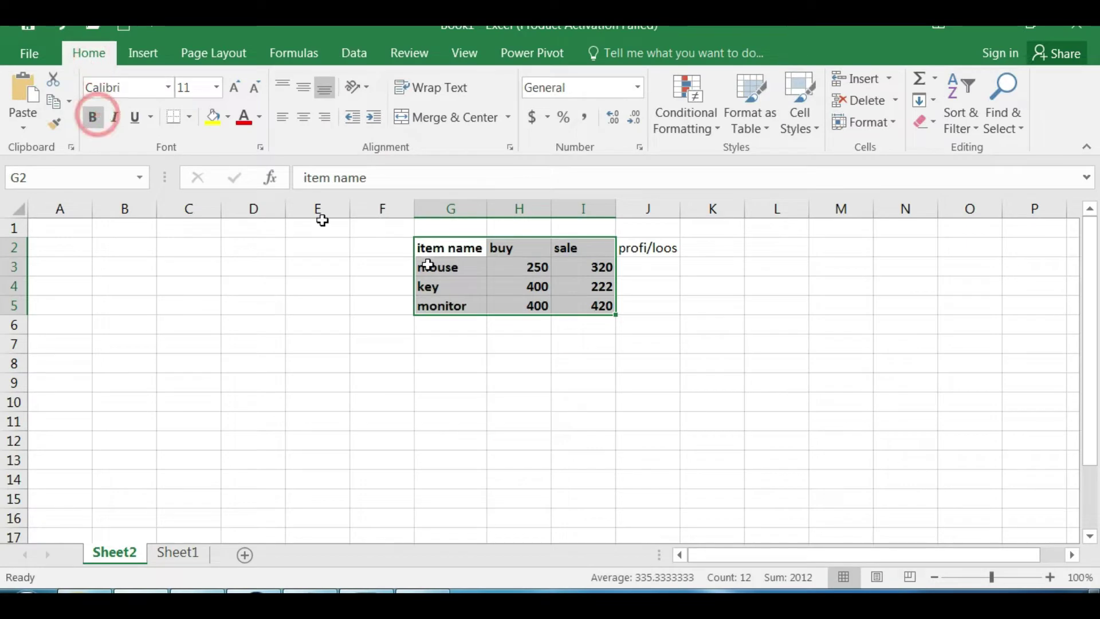
pyautogui.click(519, 268)
pyautogui.click(639, 248)
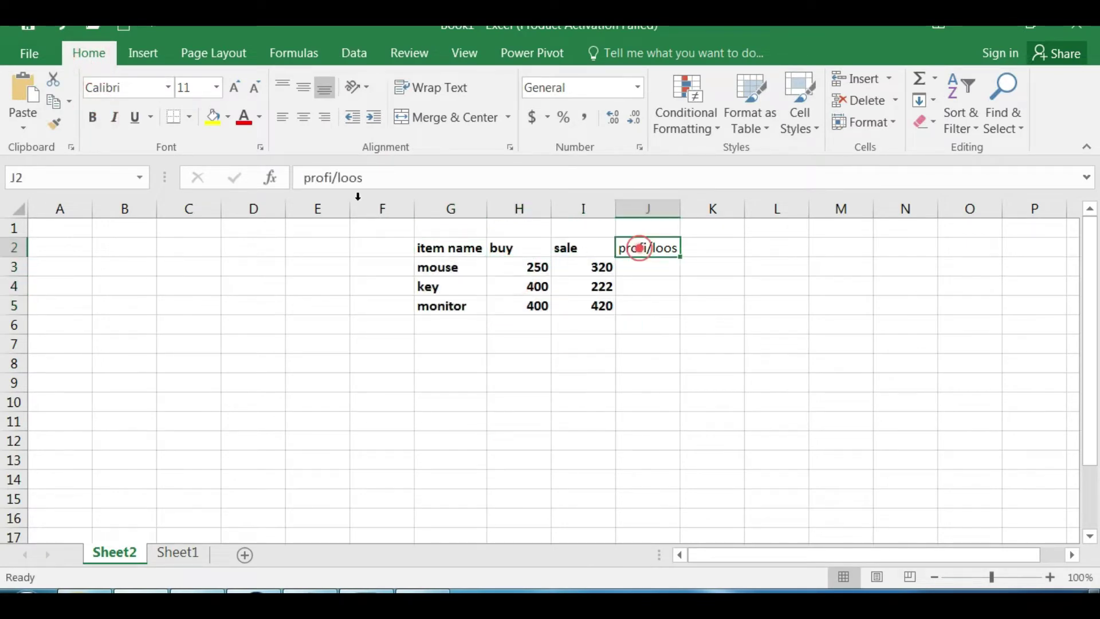
pyautogui.click(94, 117)
pyautogui.click(651, 273)
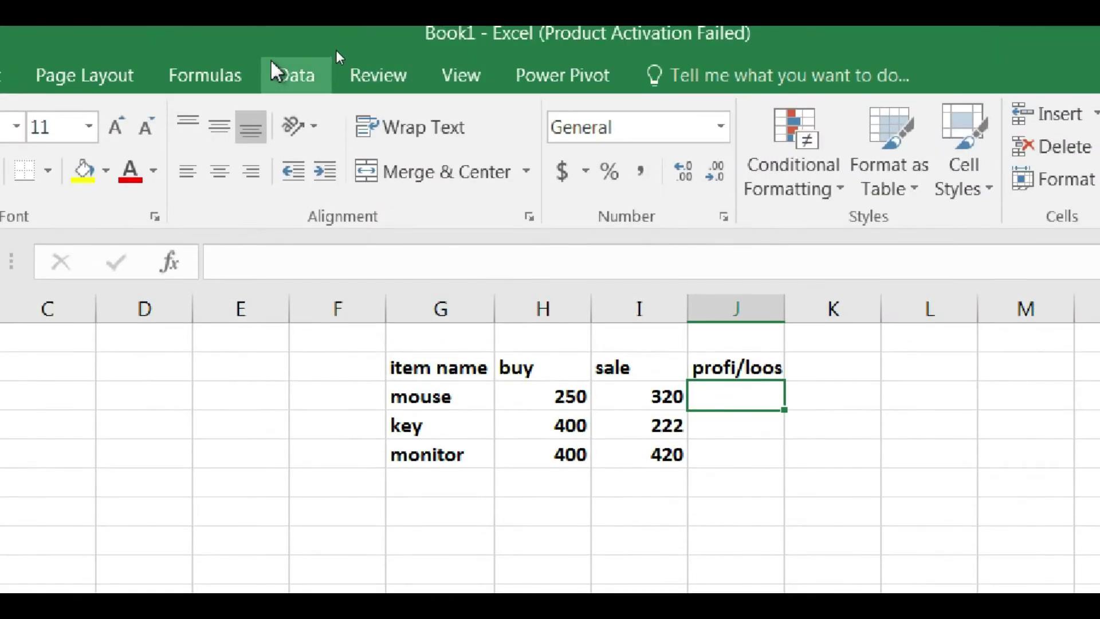
# Step: Enter =I3-H3 in J3 to get the mouse's profit of 70
pyautogui.click(280, 74)
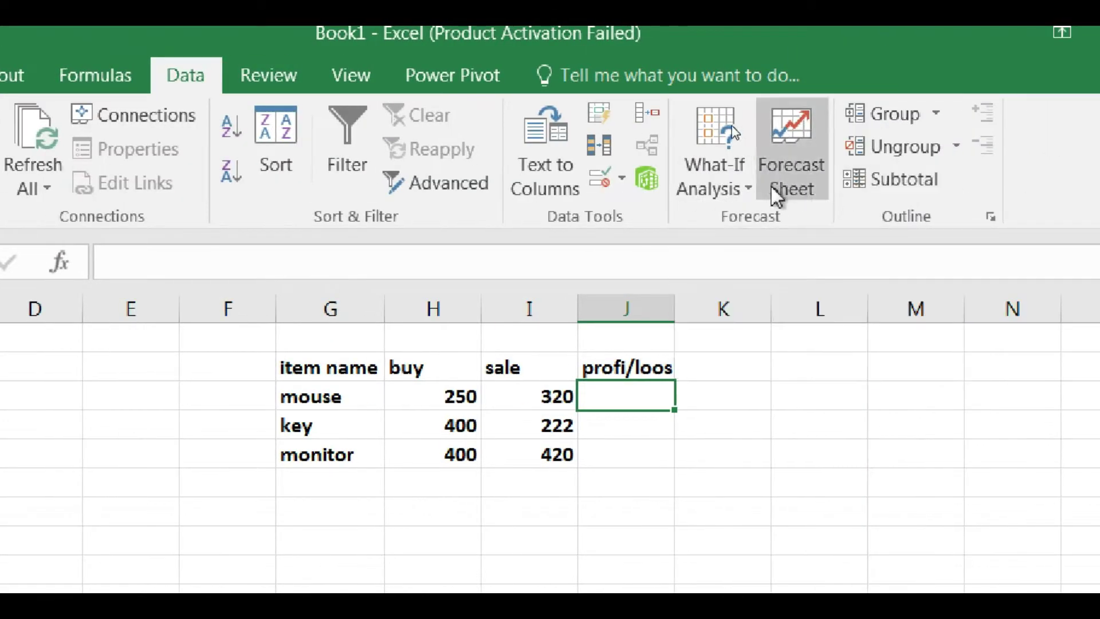
pyautogui.click(729, 178)
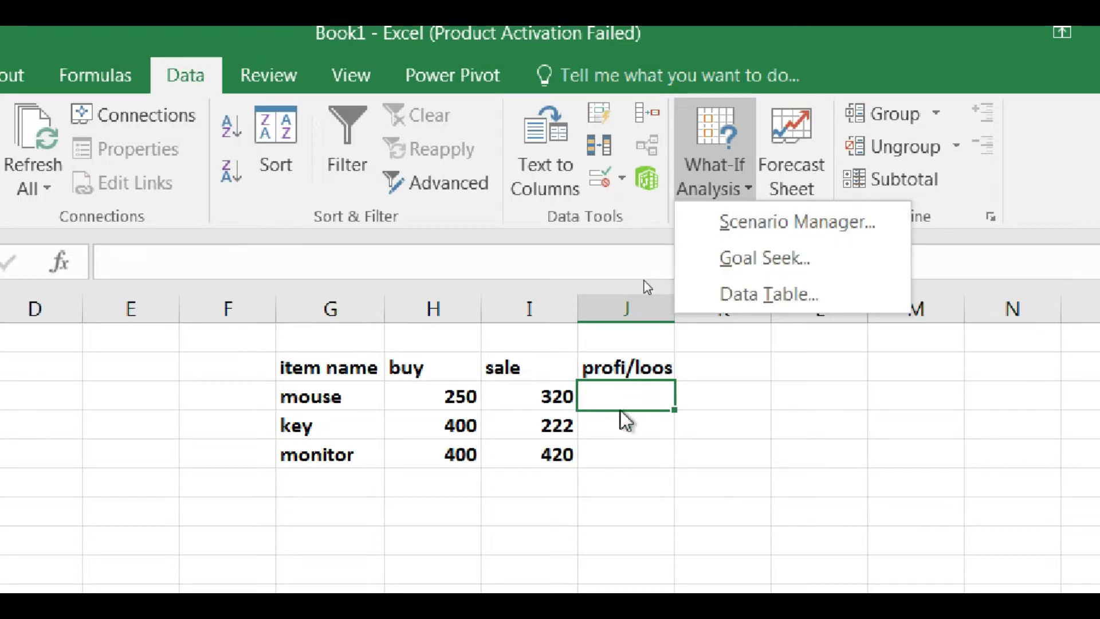
pyautogui.click(619, 426)
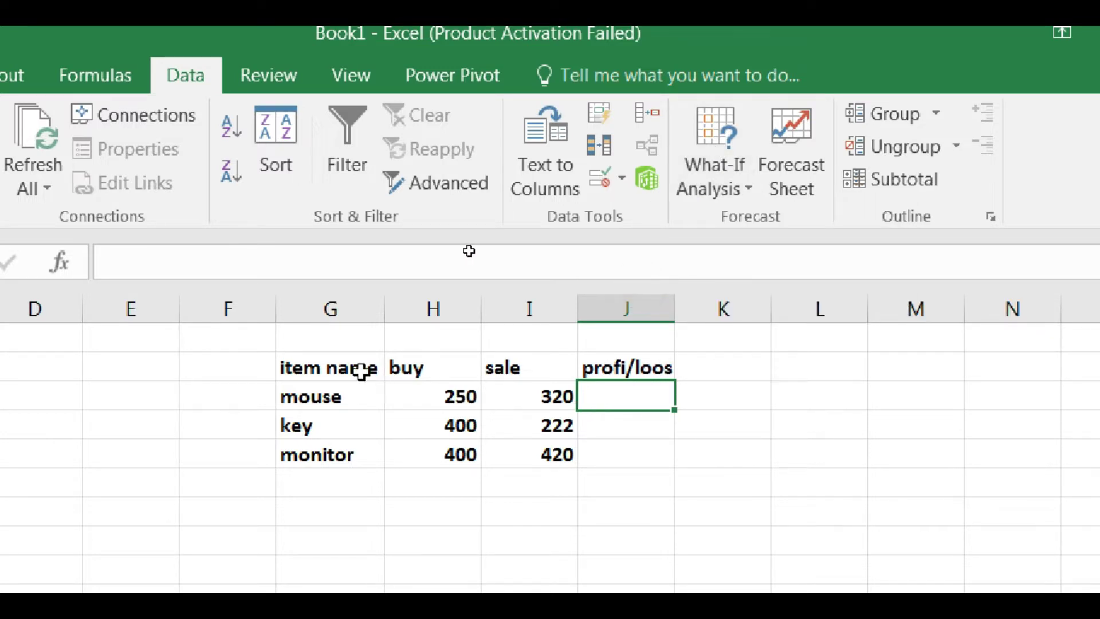
pyautogui.moveTo(356, 369); pyautogui.dragTo(357, 434)
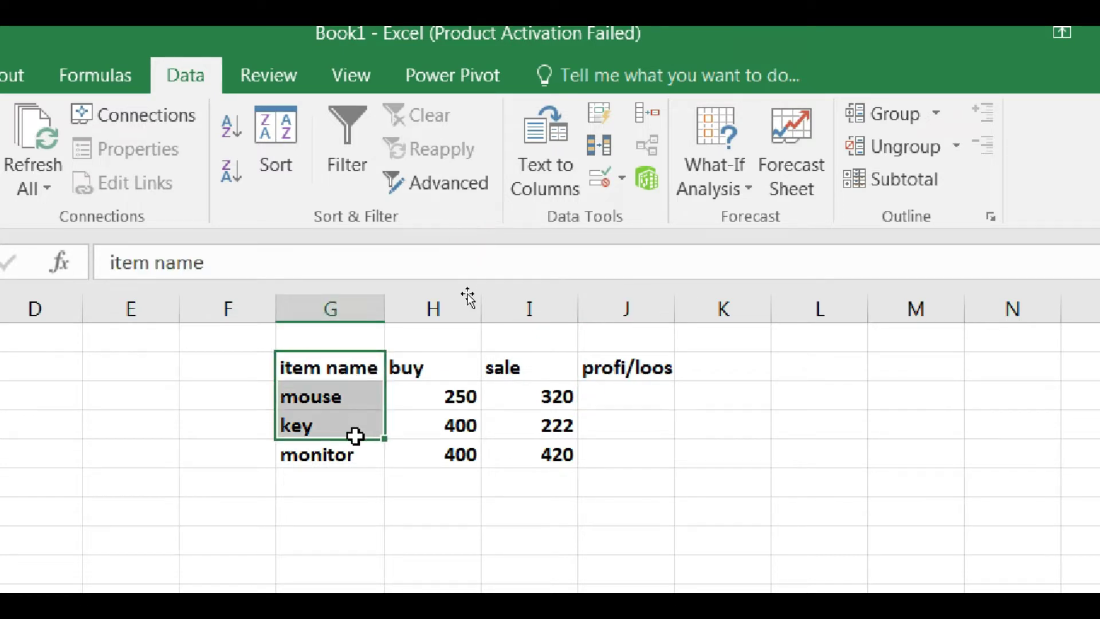
pyautogui.moveTo(411, 369); pyautogui.dragTo(423, 444)
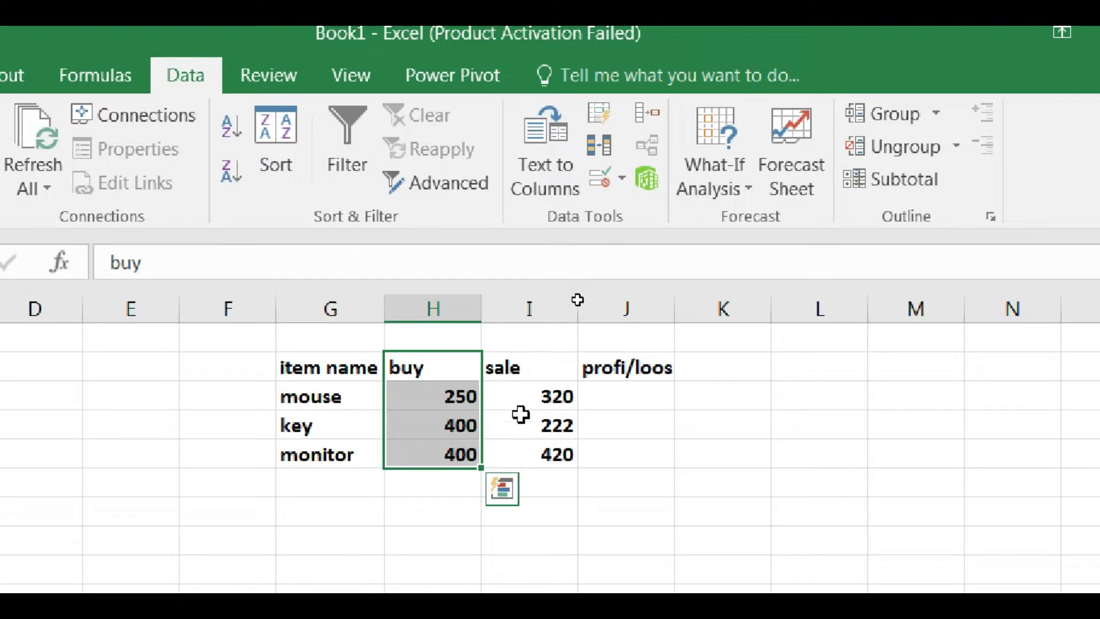
pyautogui.click(617, 396)
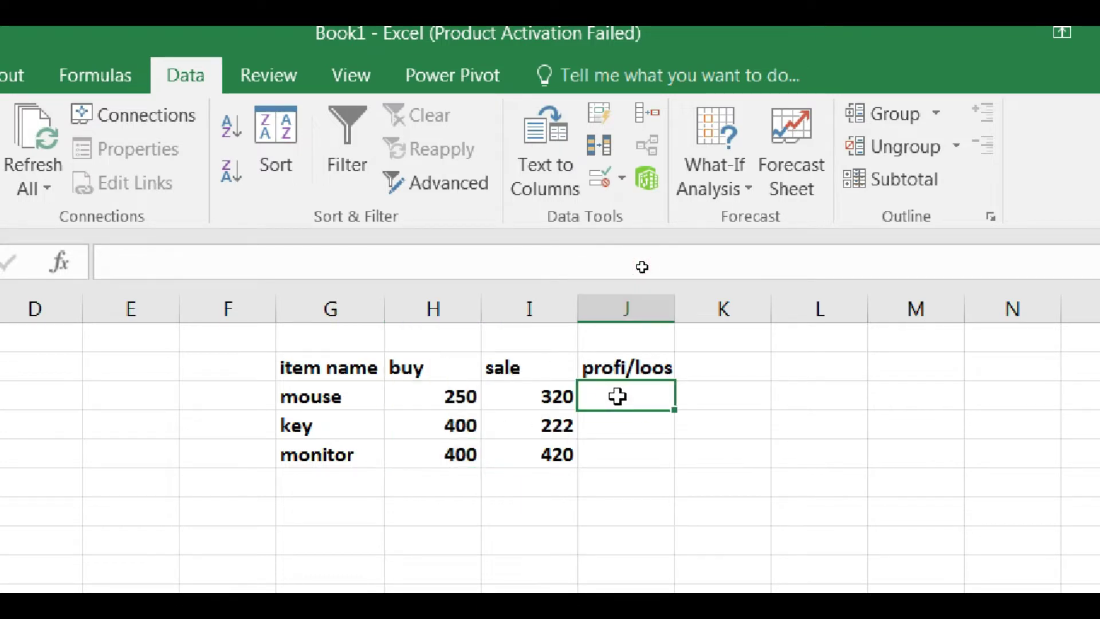
pyautogui.write('=')
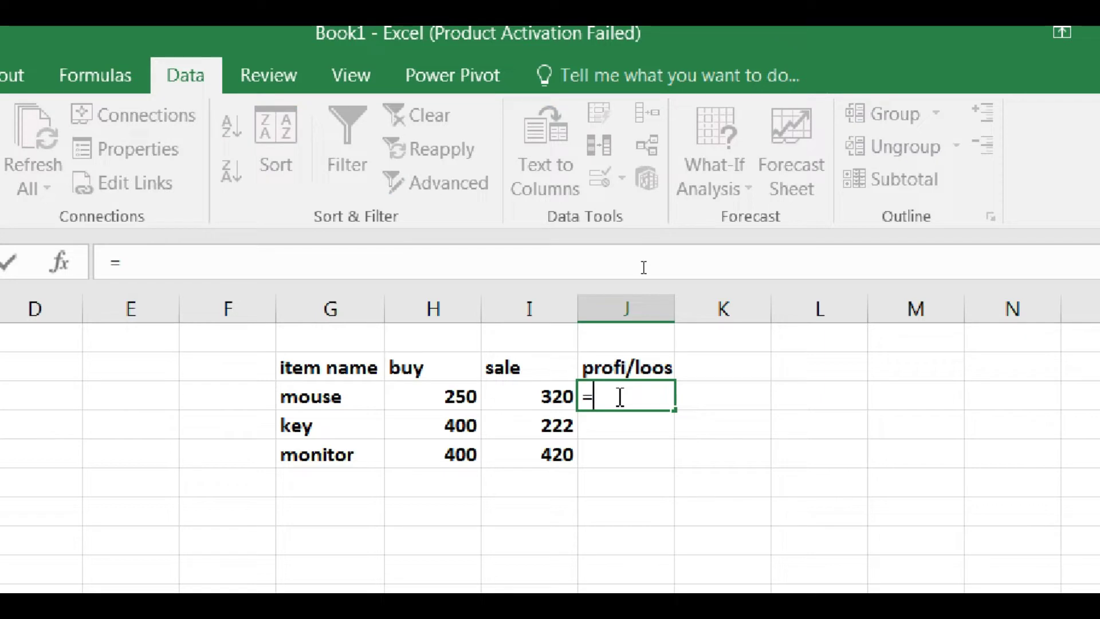
pyautogui.click(540, 397)
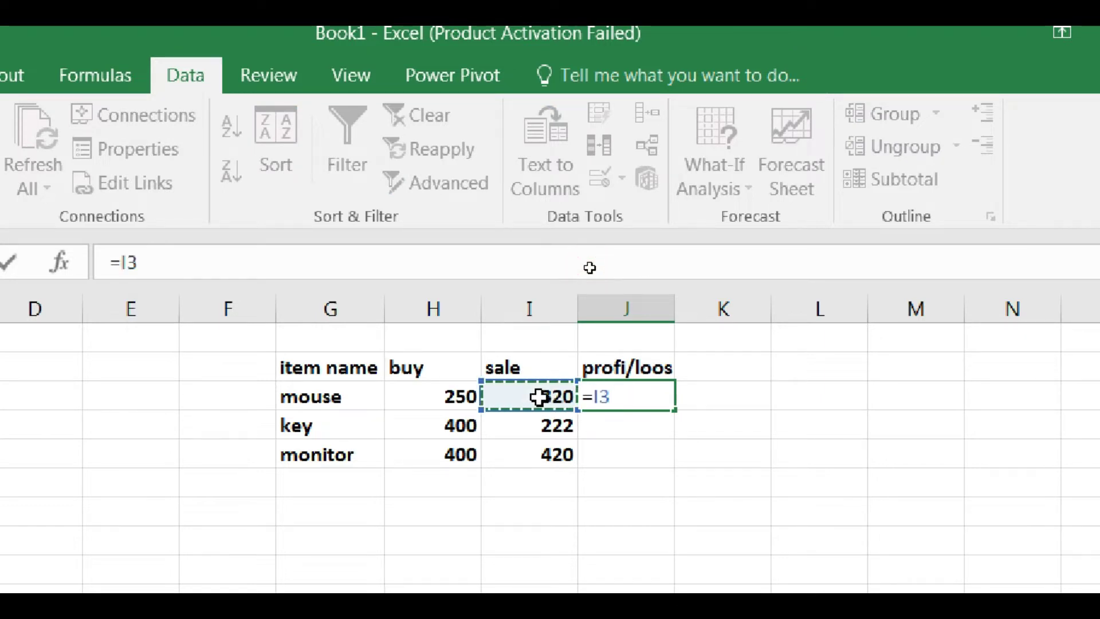
pyautogui.write('-')
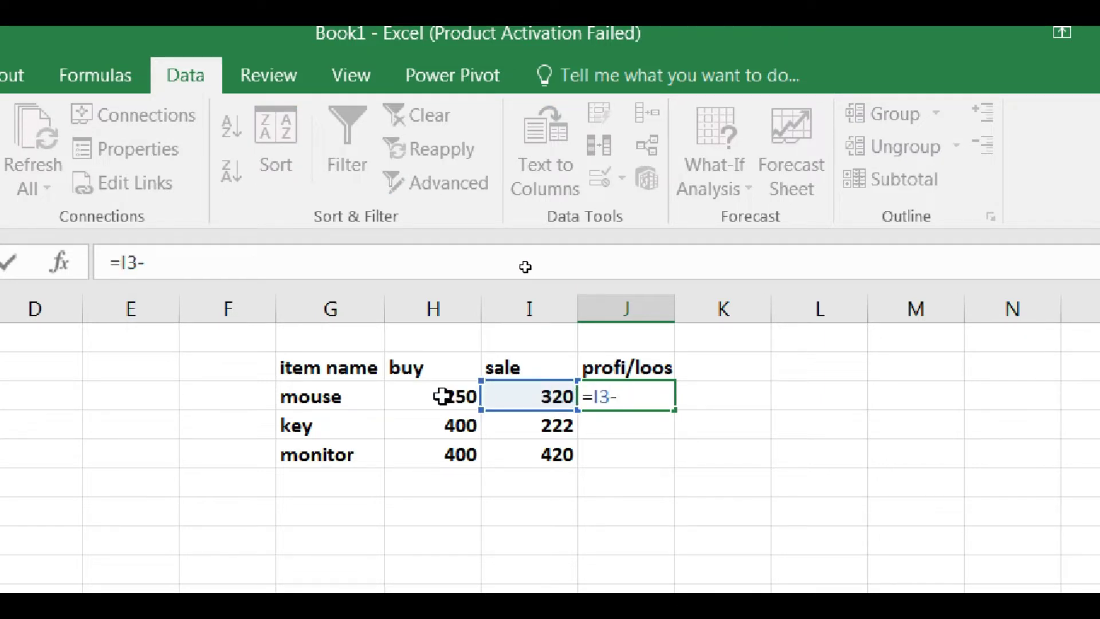
pyautogui.click(442, 396)
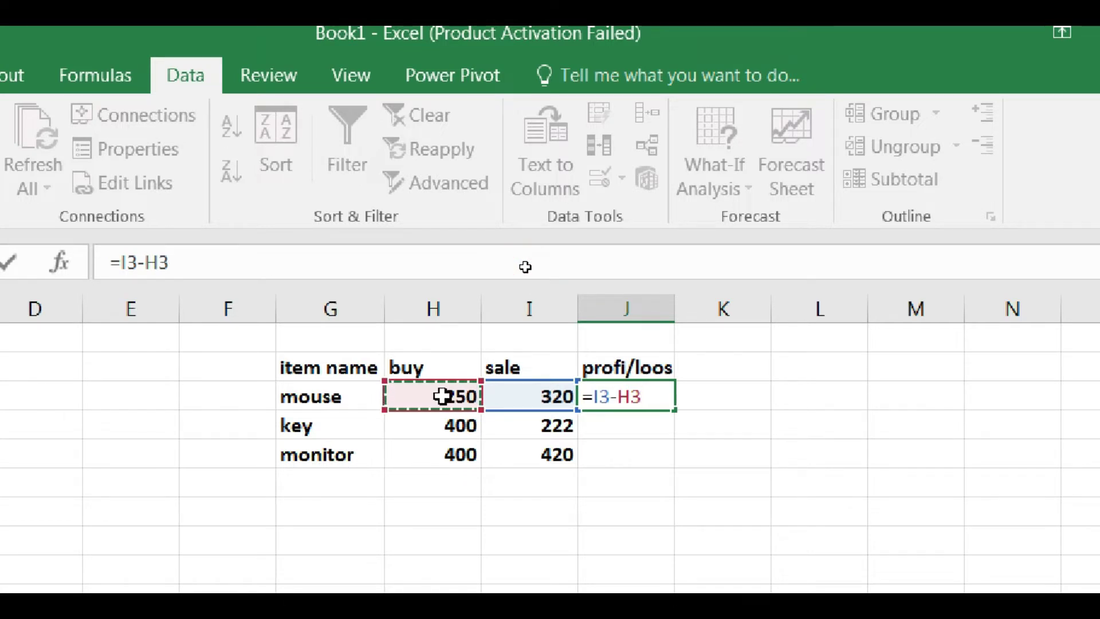
pyautogui.press('Return')
# Step: Copy the J3 profit formula down to J5, giving -178 and 20
pyautogui.click(618, 397)
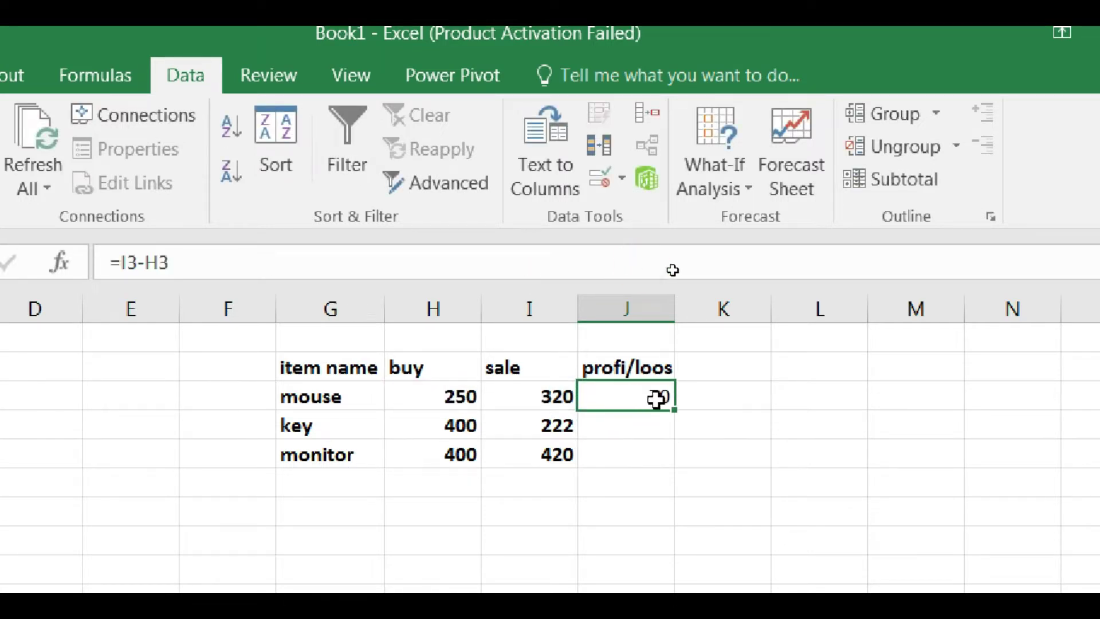
pyautogui.moveTo(676, 410); pyautogui.dragTo(669, 464)
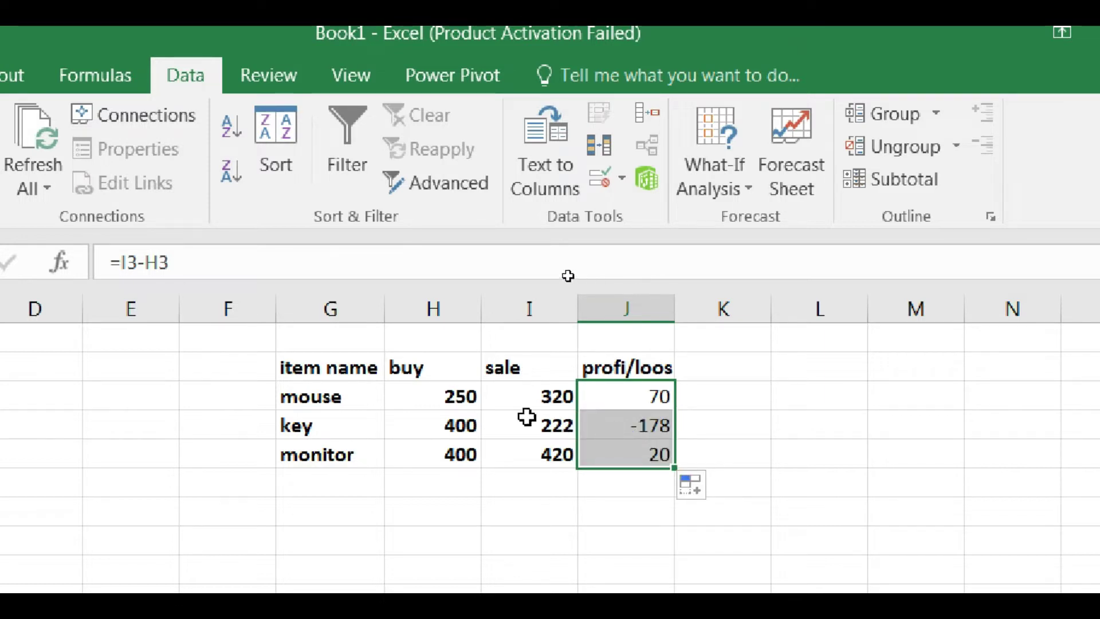
pyautogui.moveTo(459, 392); pyautogui.dragTo(529, 464)
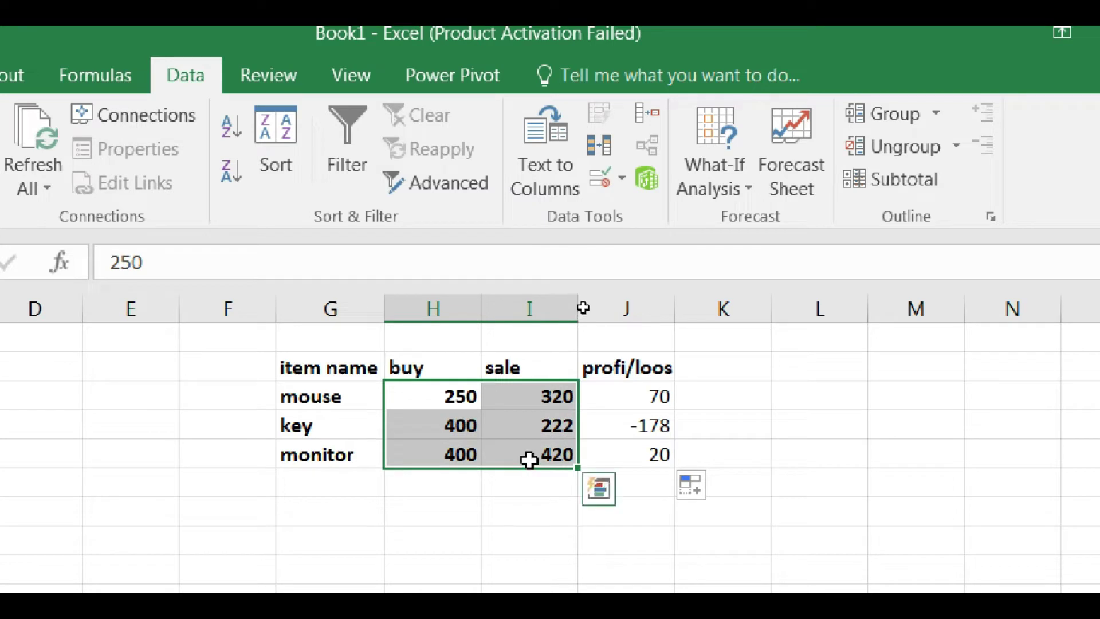
# Step: Clear the buy and sale values in H3:I5 so every profit reads 0
pyautogui.press('Delete')
pyautogui.click(706, 185)
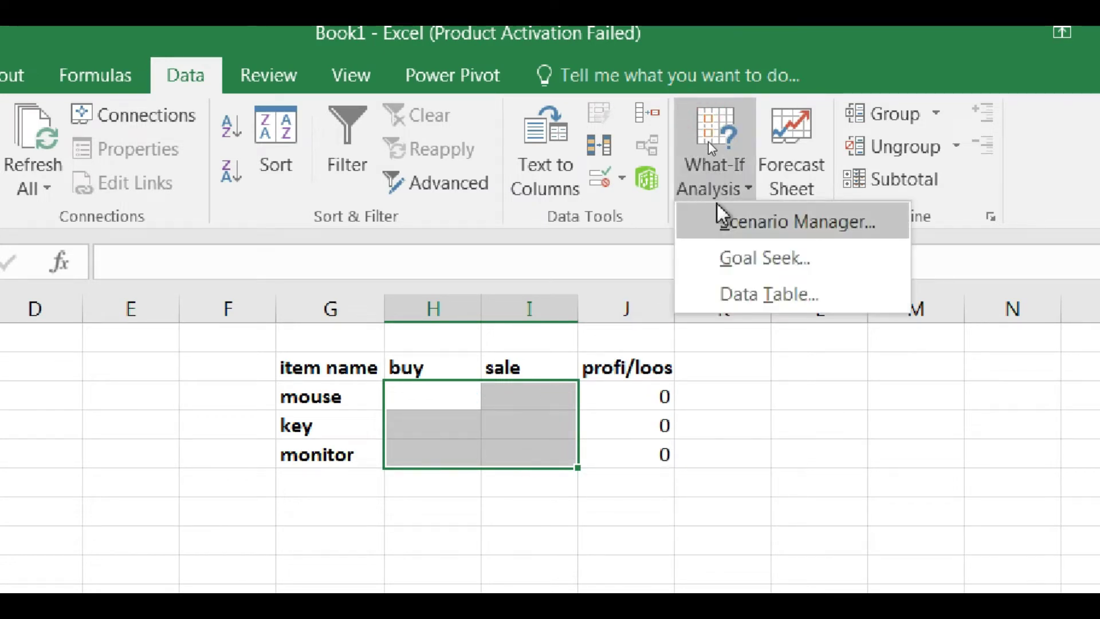
pyautogui.click(525, 418)
# Step: With H3:I5 selected, bring up the empty Scenario Manager from What-If Analysis
pyautogui.moveTo(413, 398); pyautogui.dragTo(524, 457)
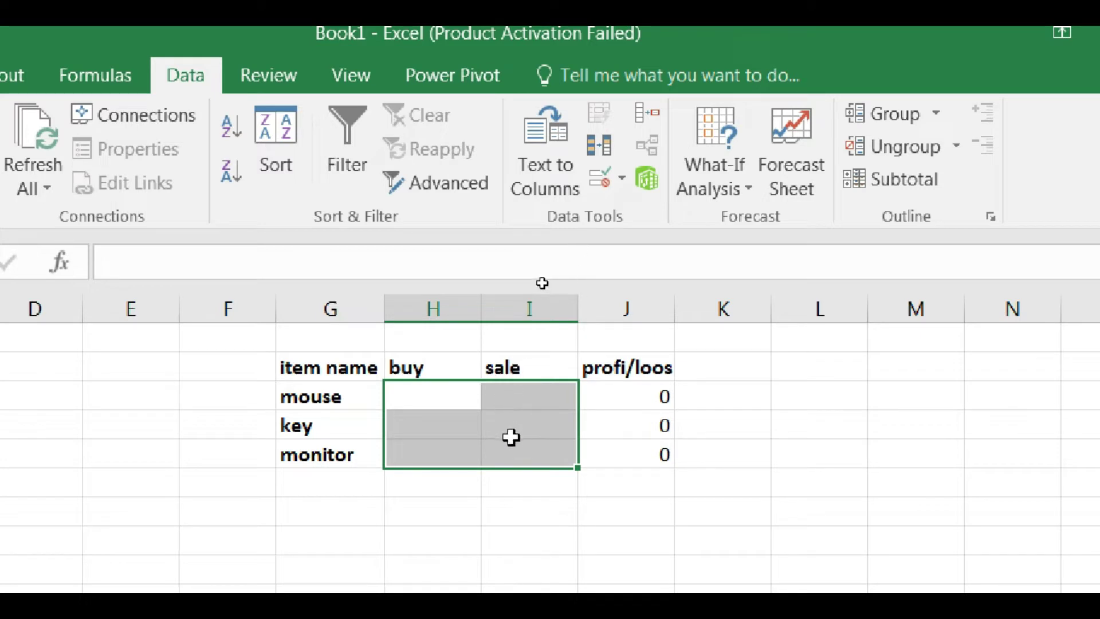
pyautogui.moveTo(424, 398); pyautogui.dragTo(537, 463)
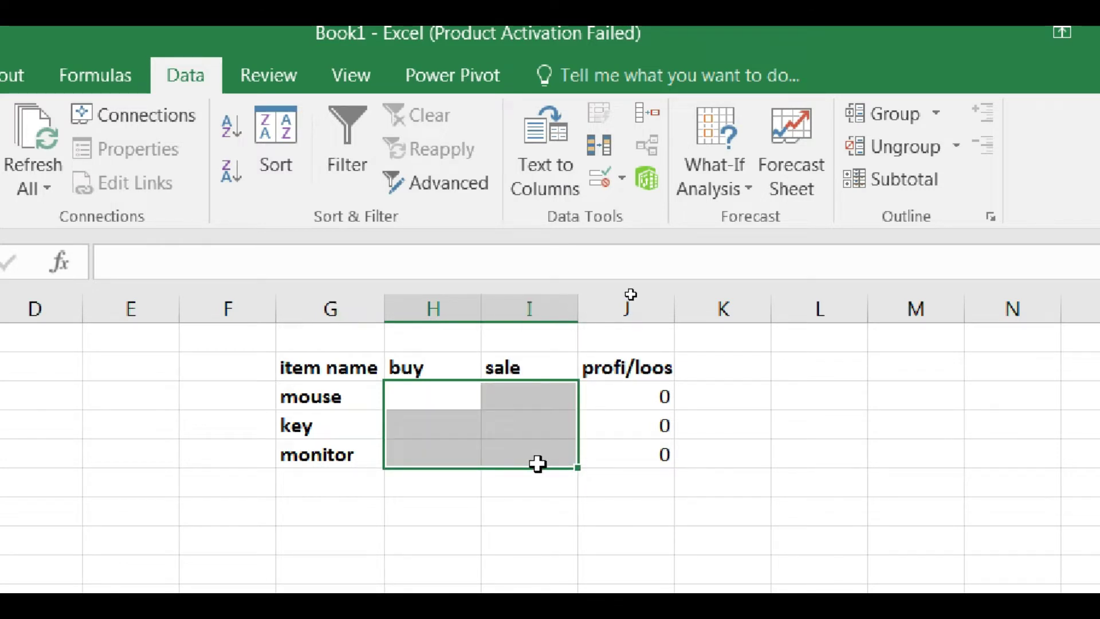
pyautogui.click(716, 169)
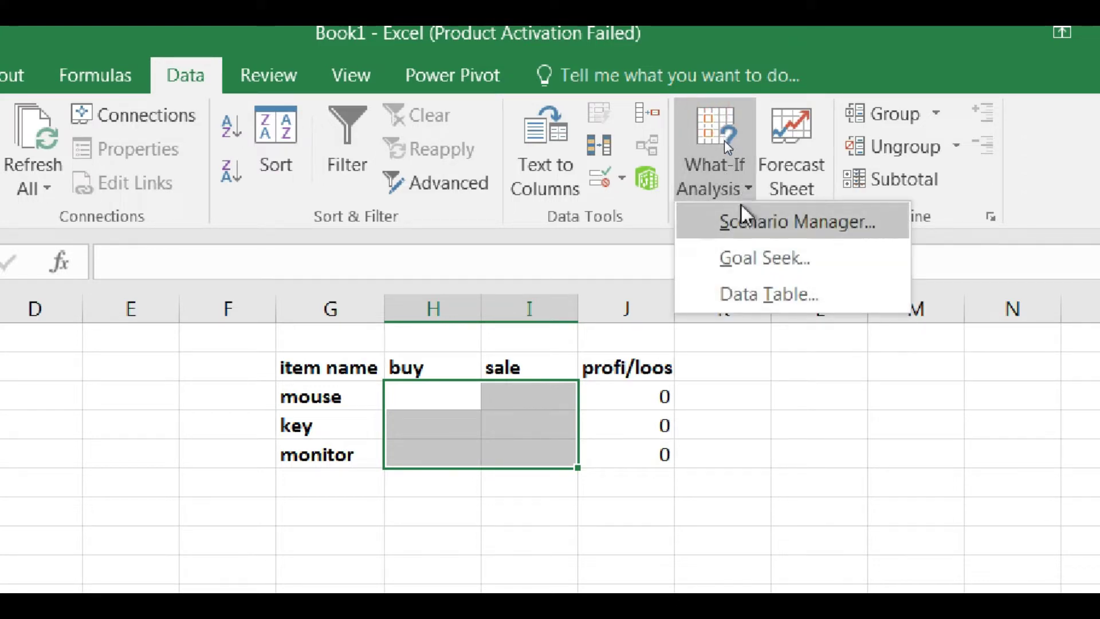
pyautogui.click(744, 220)
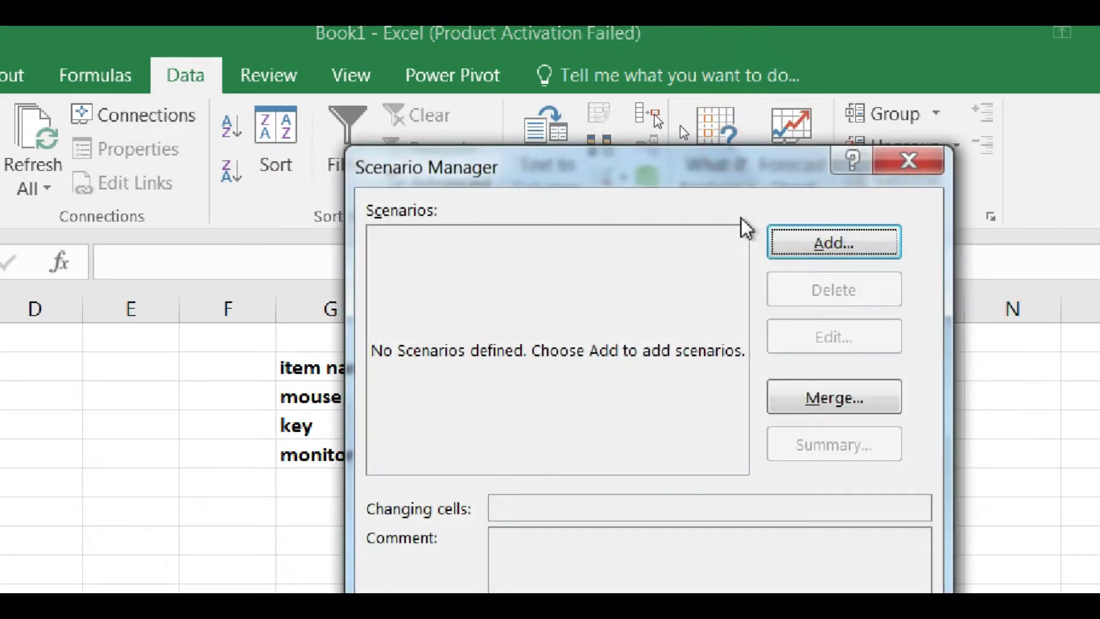
# Step: Add a scenario named jan with changing cells H3:I5
pyautogui.moveTo(627, 151)
pyautogui.mouseDown()
pyautogui.moveTo(684, 49)
pyautogui.moveTo(740, 49)
pyautogui.mouseUp()
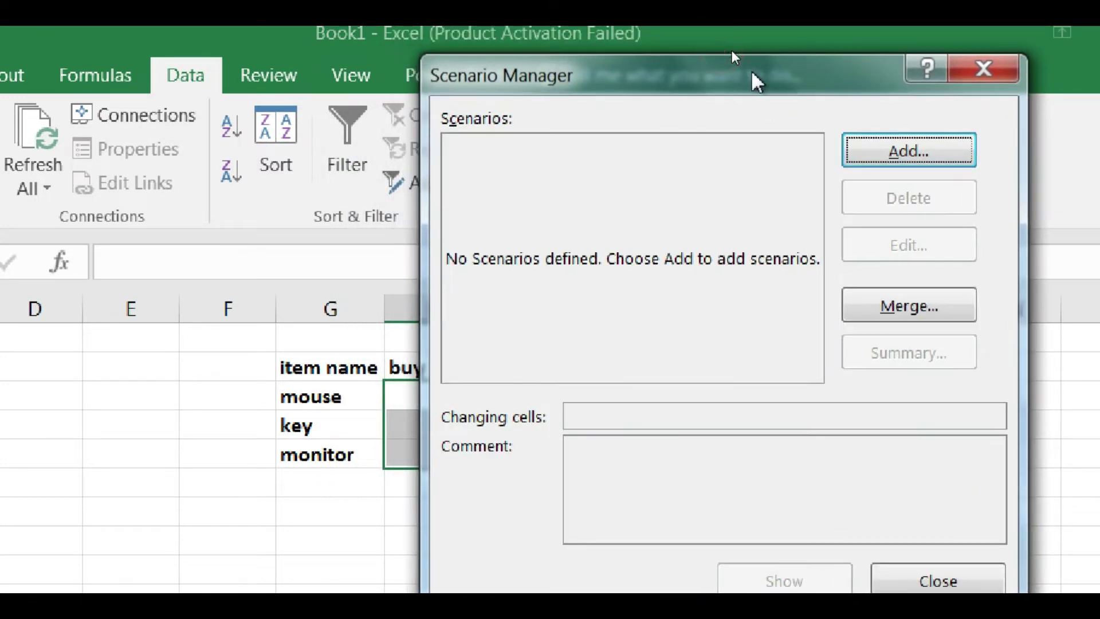
pyautogui.click(925, 152)
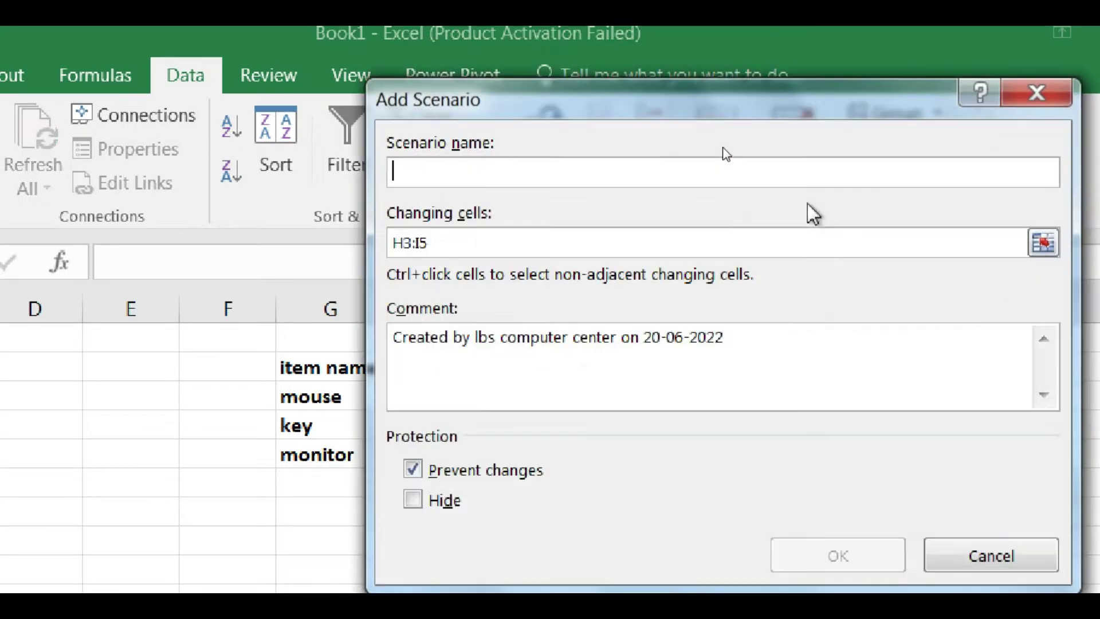
pyautogui.click(421, 169)
pyautogui.write('jan')
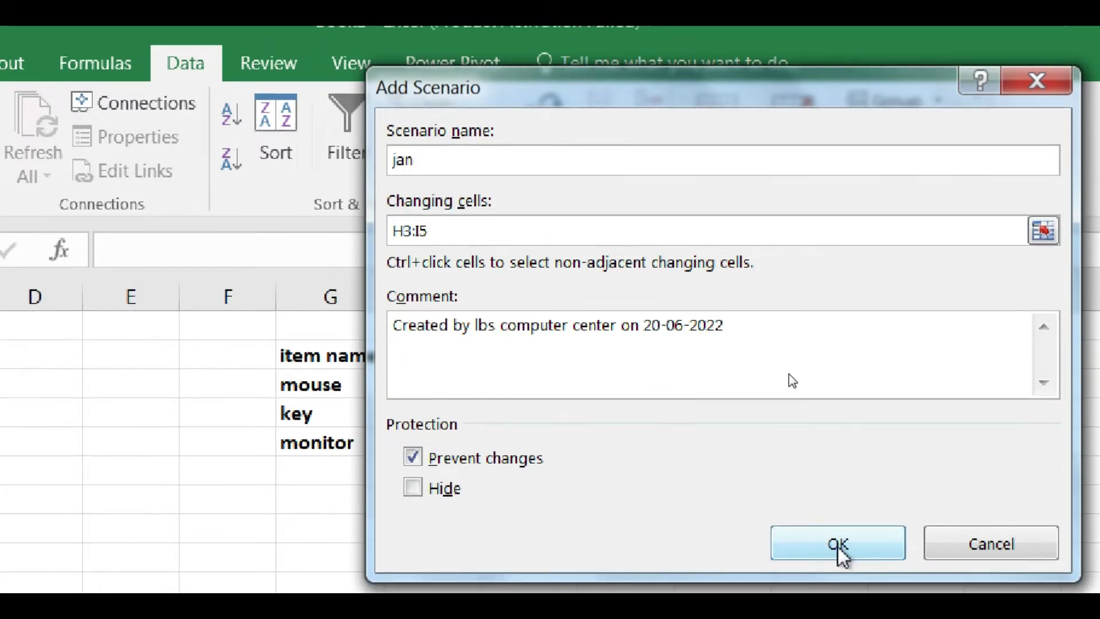
pyautogui.click(838, 544)
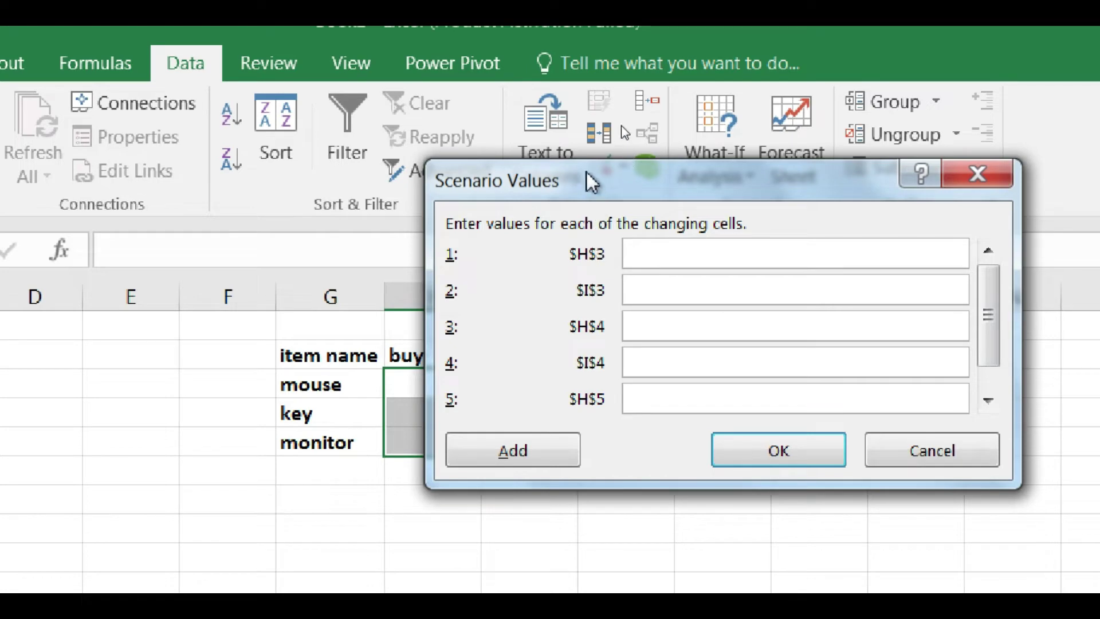
# Step: Enter 230 as the mouse's buy value and 250 as its sale value for jan
pyautogui.moveTo(590, 181)
pyautogui.mouseDown()
pyautogui.moveTo(646, 265)
pyautogui.moveTo(689, 272)
pyautogui.mouseUp()
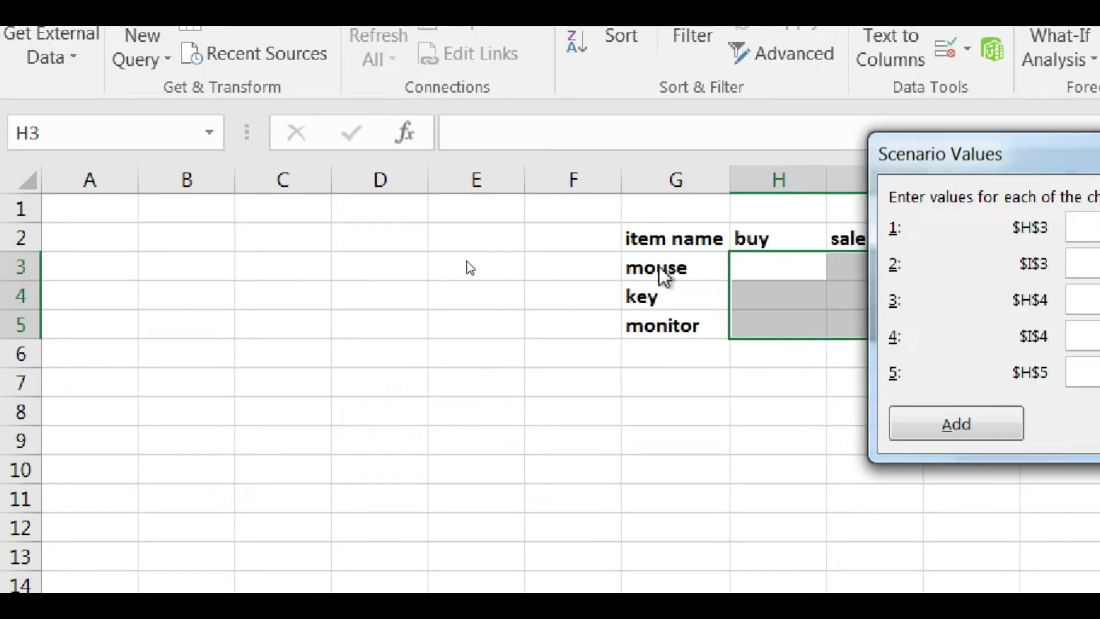
pyautogui.moveTo(916, 157)
pyautogui.mouseDown()
pyautogui.moveTo(613, 301)
pyautogui.moveTo(282, 339)
pyautogui.moveTo(316, 337)
pyautogui.mouseUp()
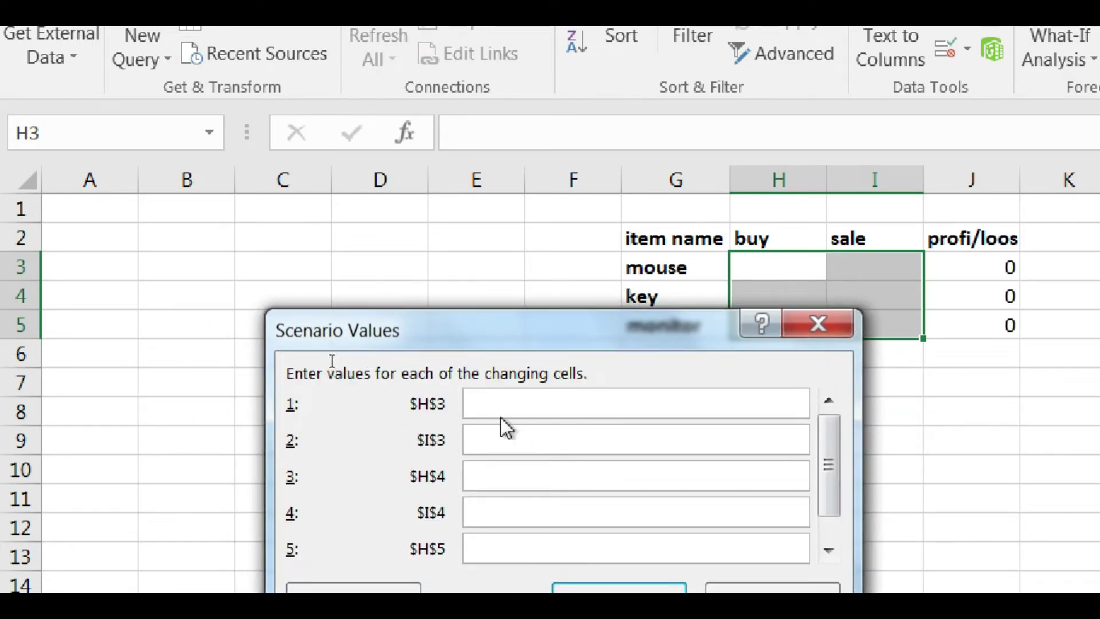
pyautogui.click(329, 352)
pyautogui.write('23')
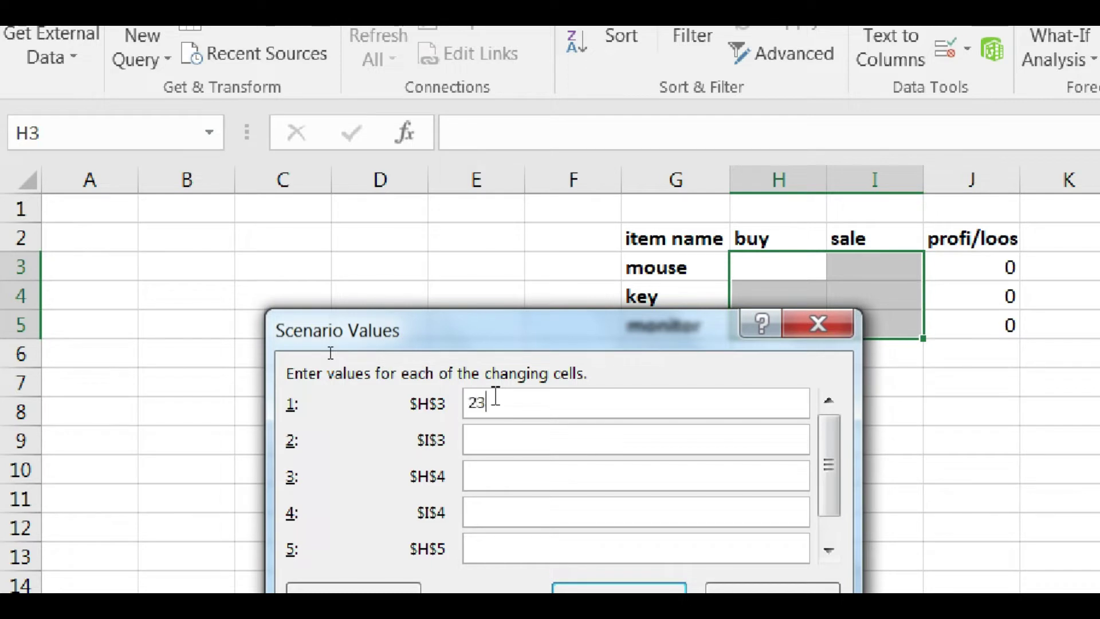
pyautogui.write('0')
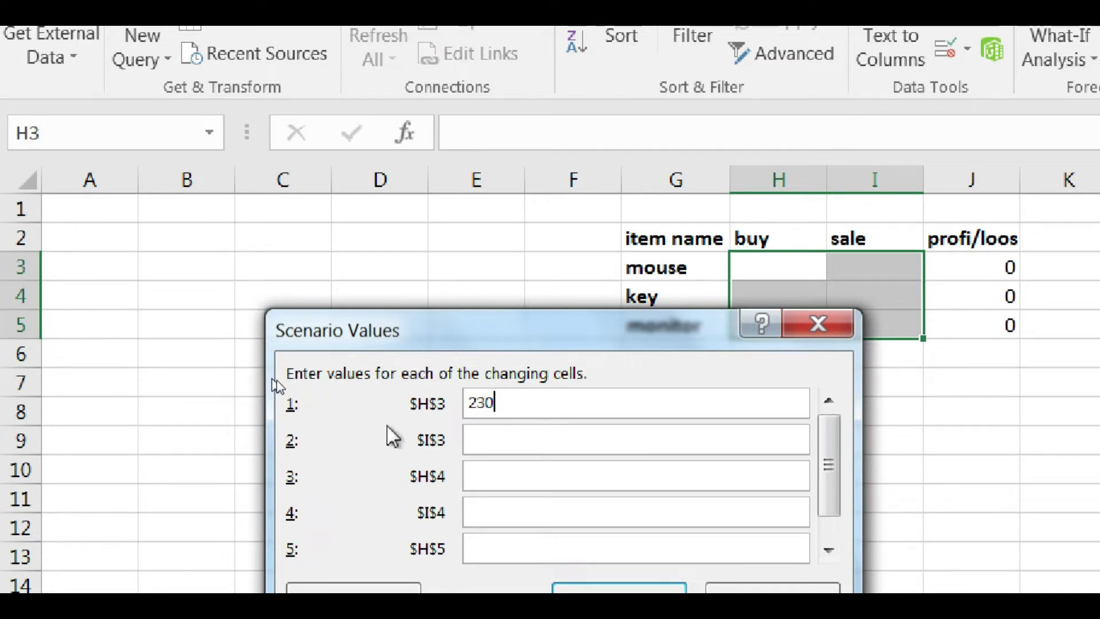
pyautogui.click(520, 438)
pyautogui.write('250')
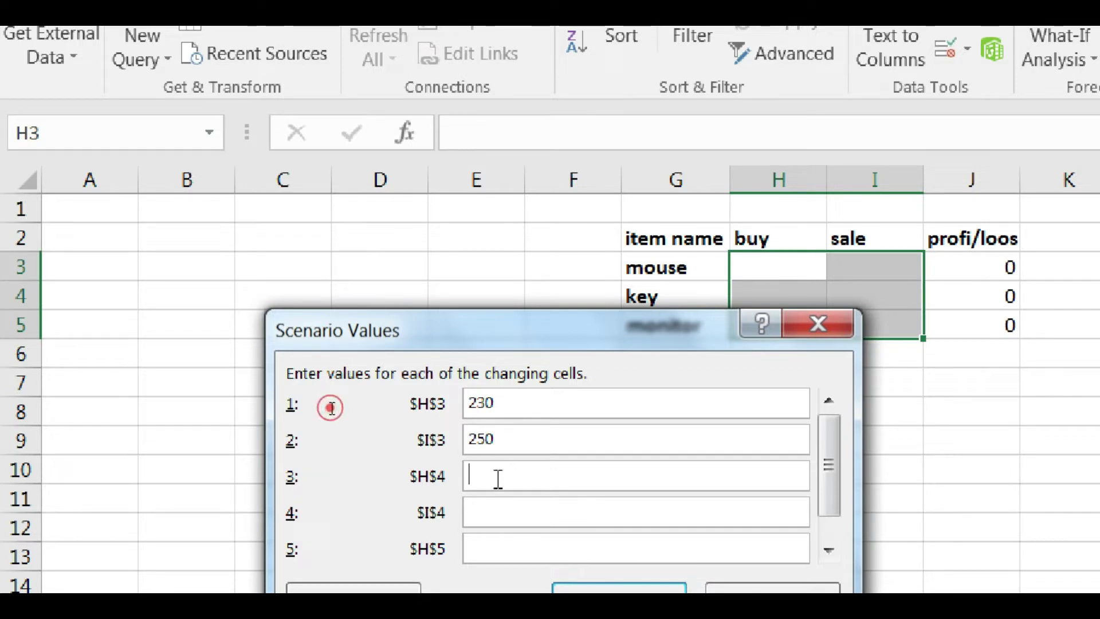
pyautogui.moveTo(671, 335)
pyautogui.mouseDown()
pyautogui.moveTo(624, 369)
pyautogui.moveTo(425, 361)
pyautogui.mouseUp()
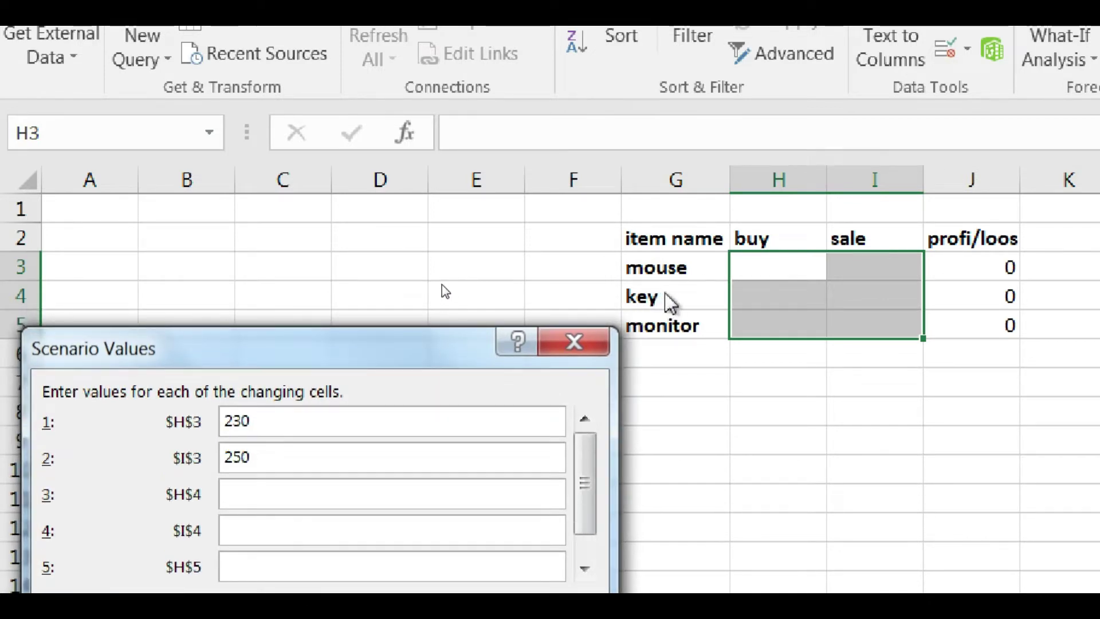
# Step: Enter key 500/520 and monitor 2400/2500, then save the jan scenario
pyautogui.click(226, 420)
pyautogui.write('00')
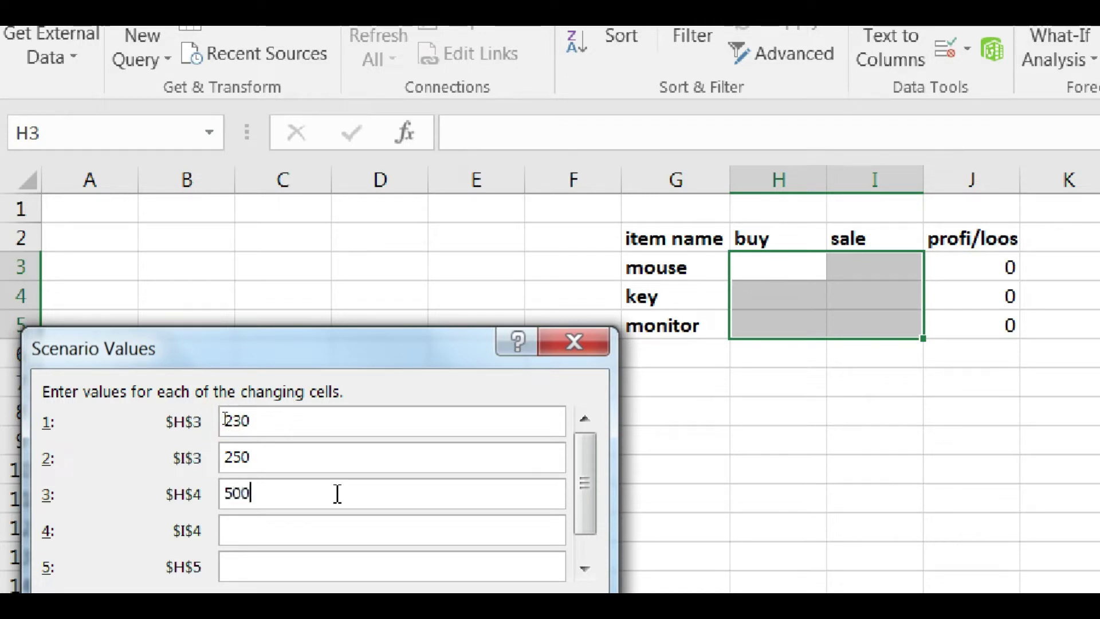
pyautogui.click(187, 440)
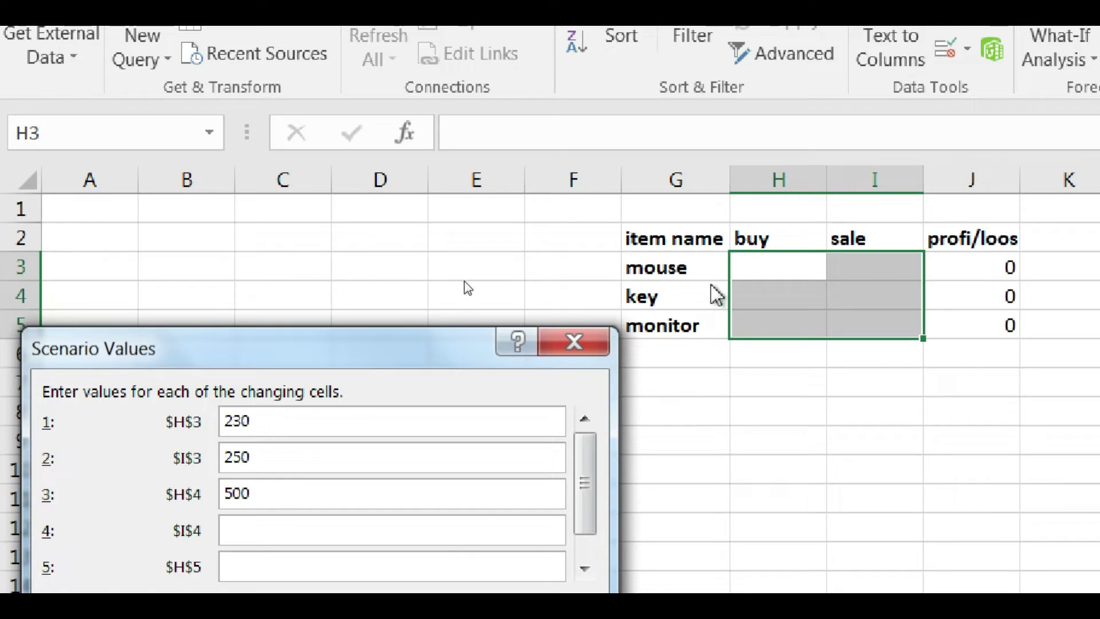
pyautogui.click(191, 444)
pyautogui.write('520')
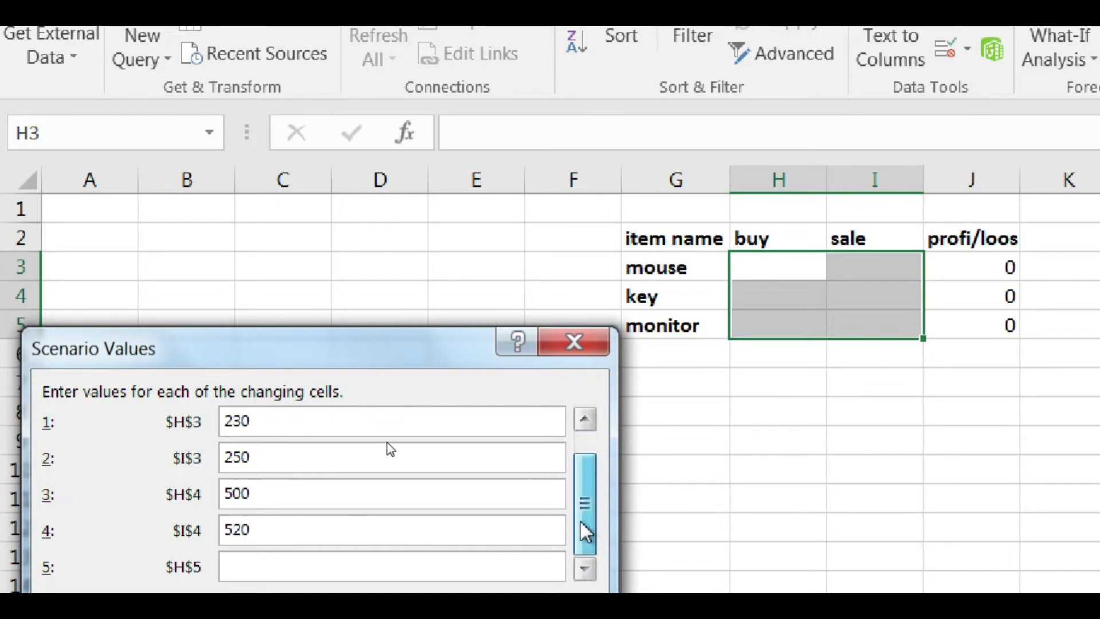
pyautogui.press('Tab')
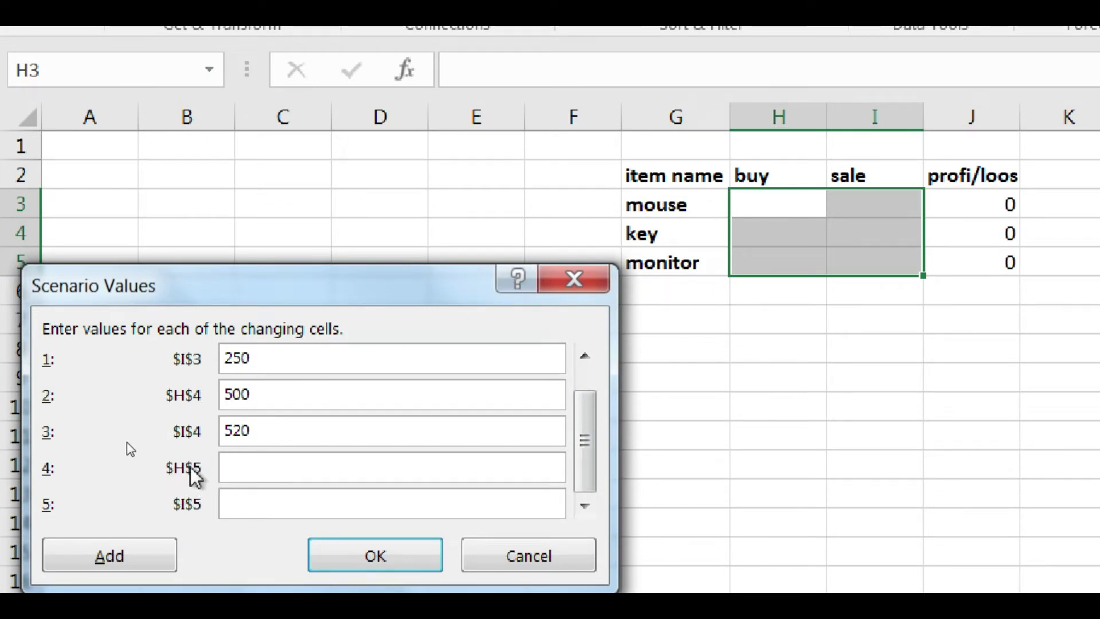
pyautogui.moveTo(174, 280); pyautogui.dragTo(188, 312)
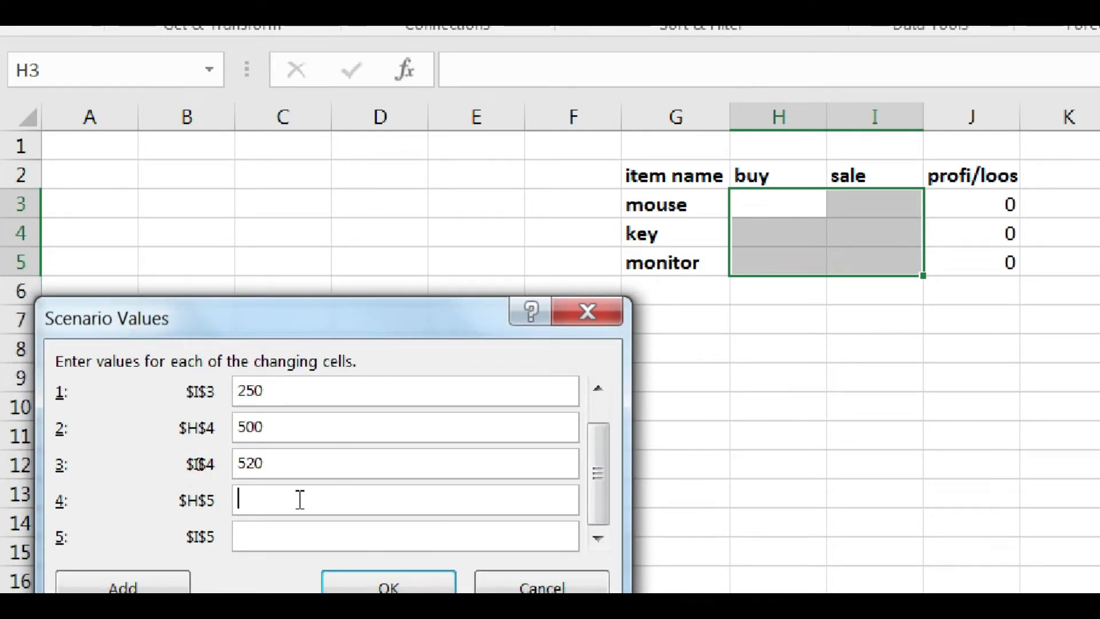
pyautogui.write('2400')
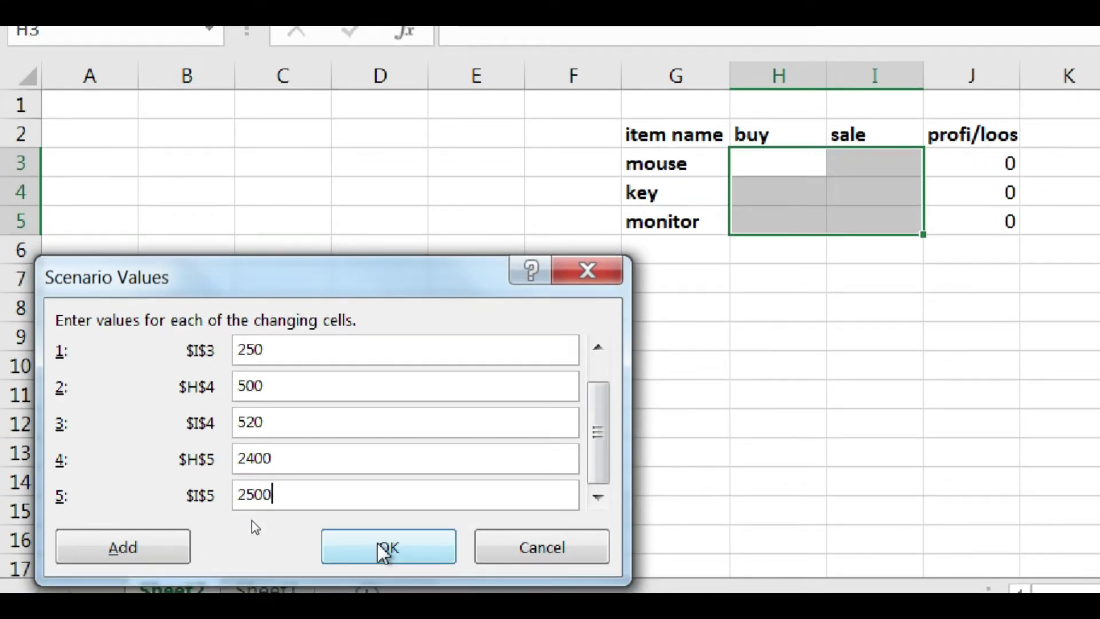
pyautogui.click(382, 550)
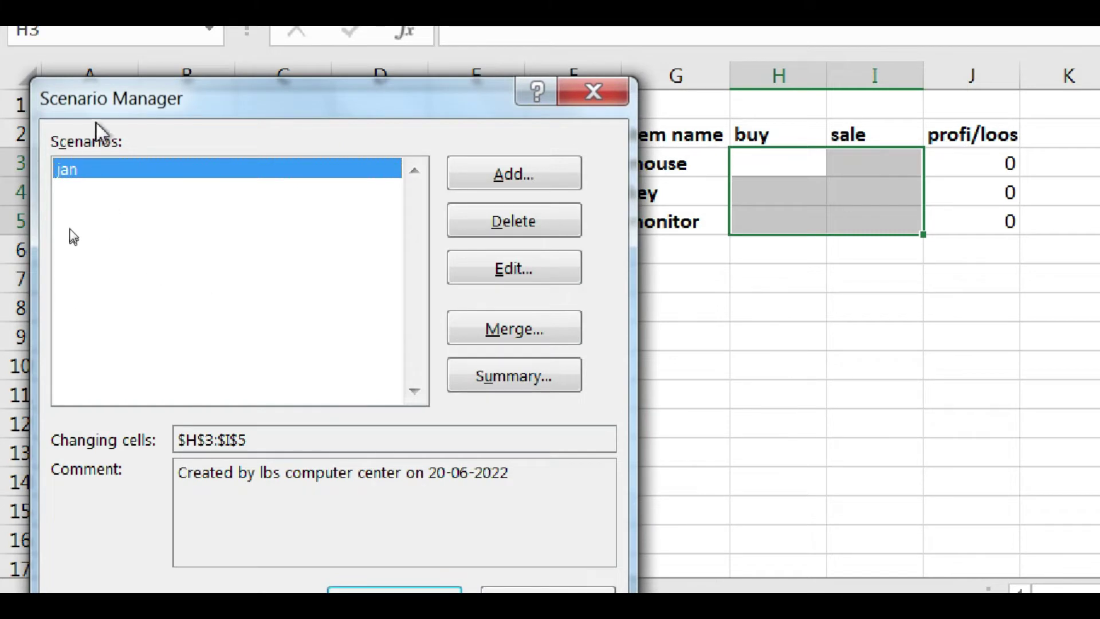
# Step: Show the jan scenario on the sheet so profi/loos reads 20, 20 and 100
pyautogui.moveTo(98, 111)
pyautogui.mouseDown()
pyautogui.moveTo(269, 170)
pyautogui.moveTo(277, 195)
pyautogui.mouseUp()
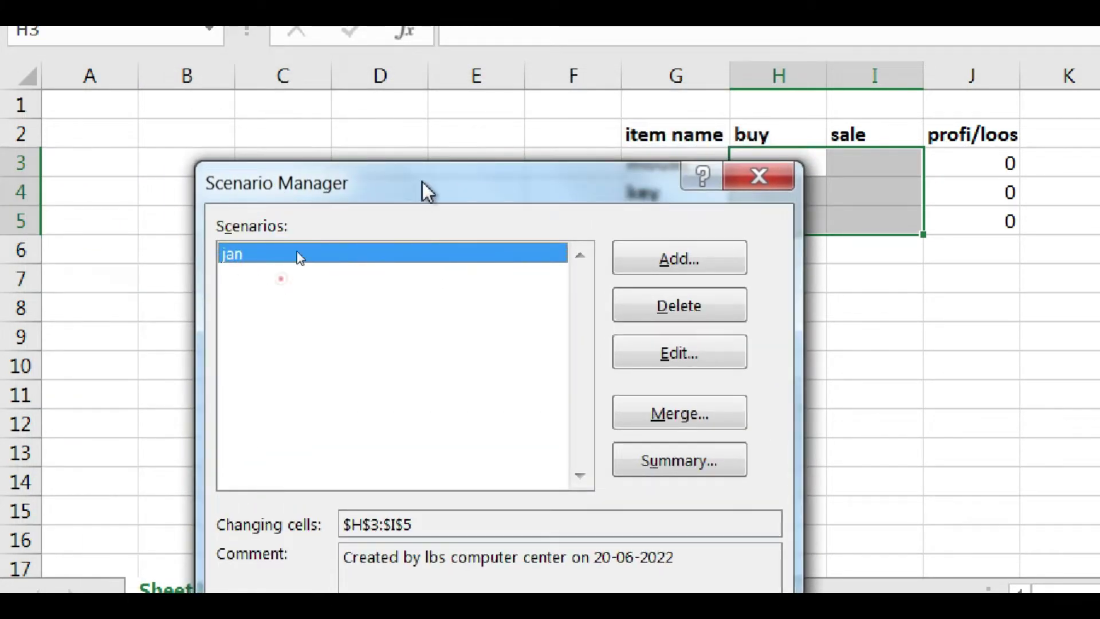
pyautogui.moveTo(425, 189)
pyautogui.mouseDown()
pyautogui.moveTo(343, 96)
pyautogui.moveTo(265, 92)
pyautogui.mouseUp()
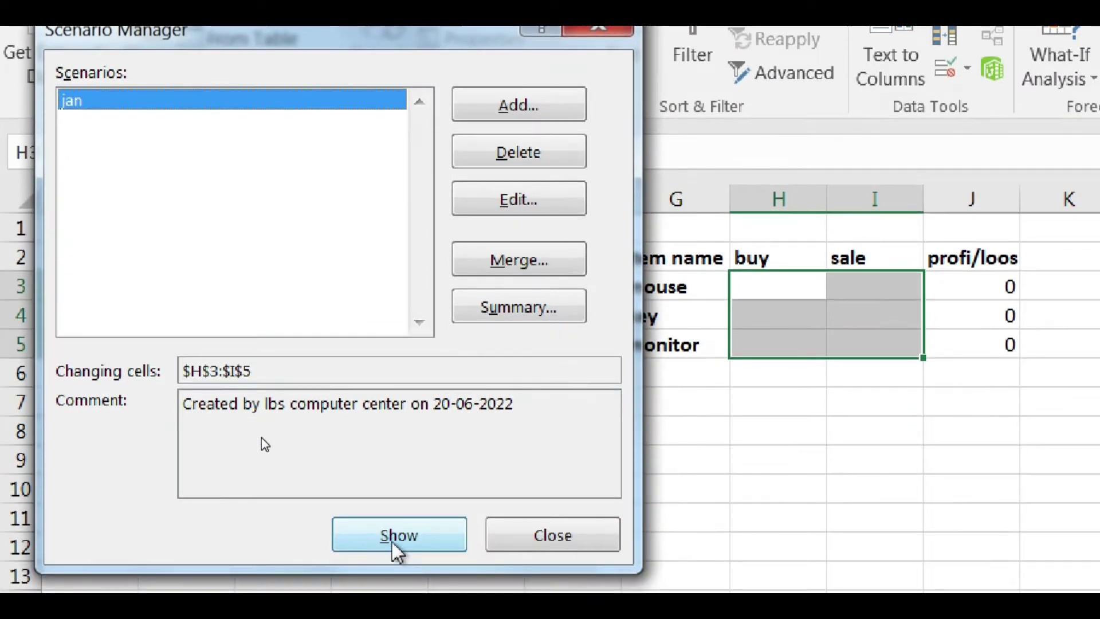
pyautogui.click(395, 541)
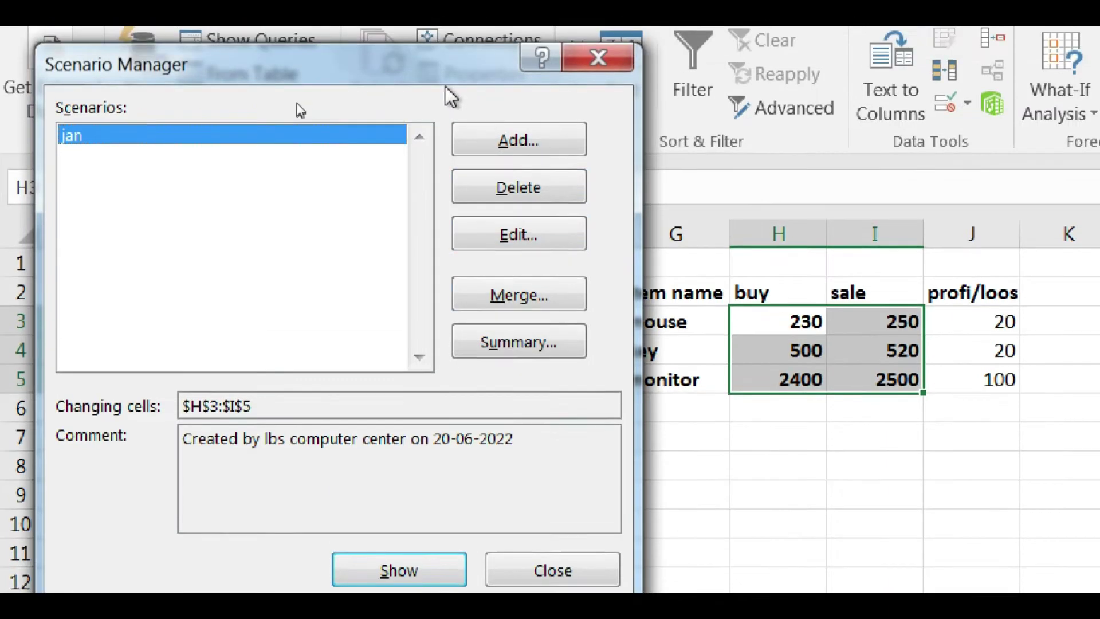
pyautogui.moveTo(446, 98); pyautogui.dragTo(378, 104)
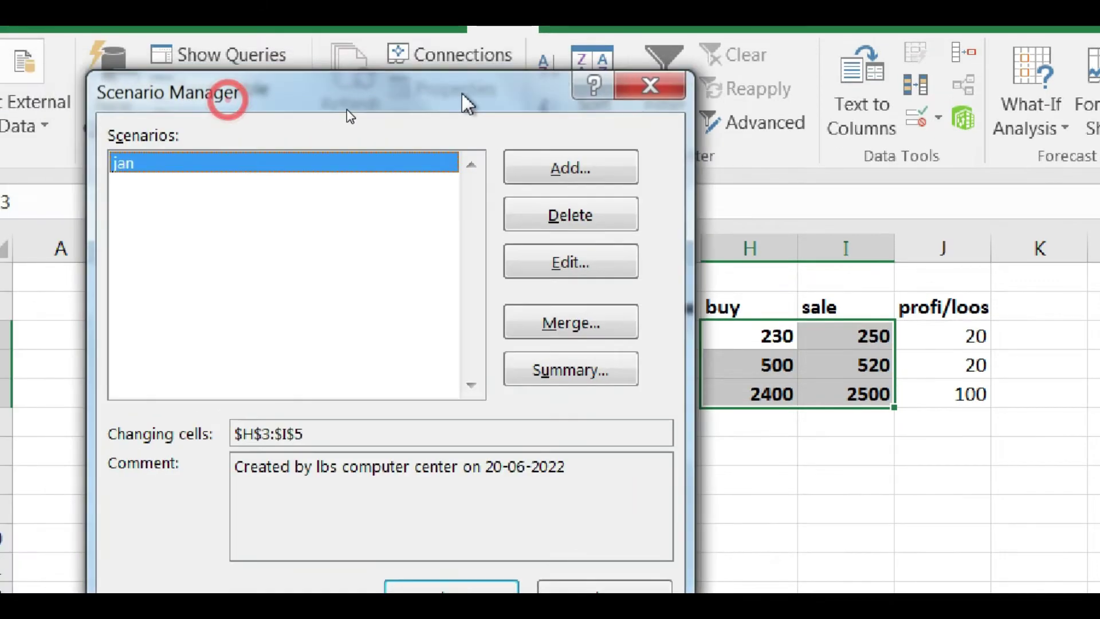
pyautogui.moveTo(228, 101); pyautogui.dragTo(479, 113)
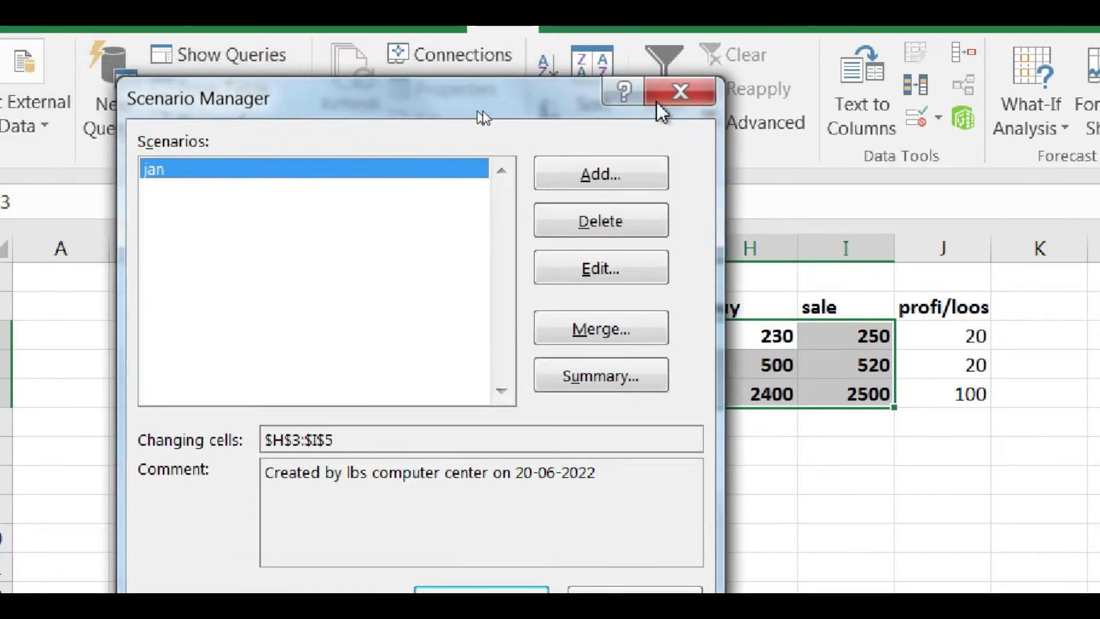
# Step: Reopen Scenario Manager and add a second scenario named feb on H3:I5
pyautogui.click(710, 95)
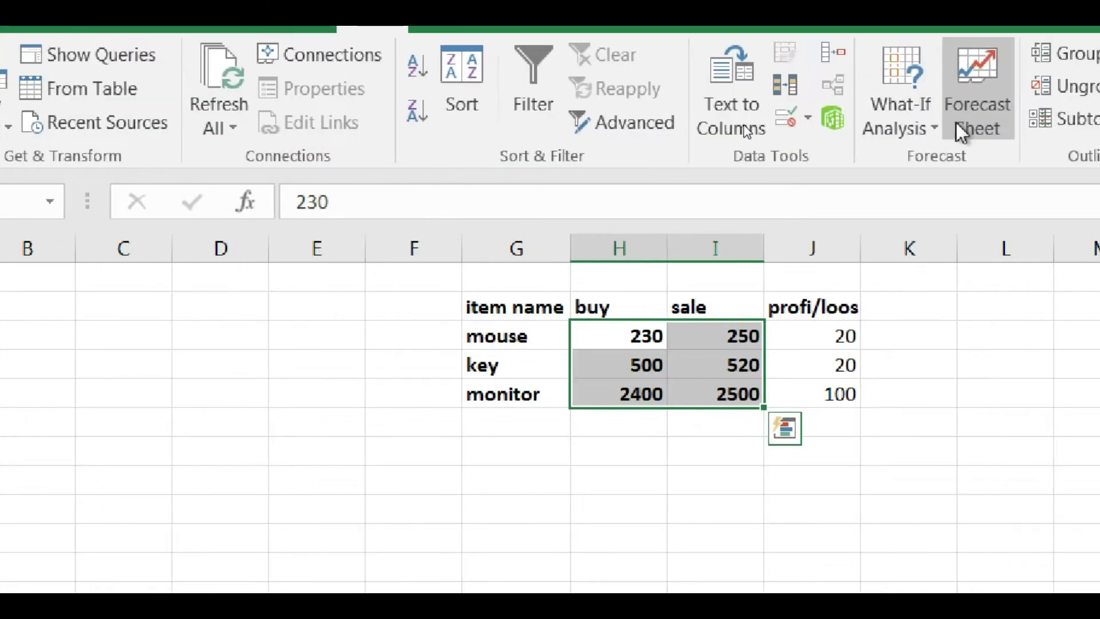
pyautogui.click(934, 117)
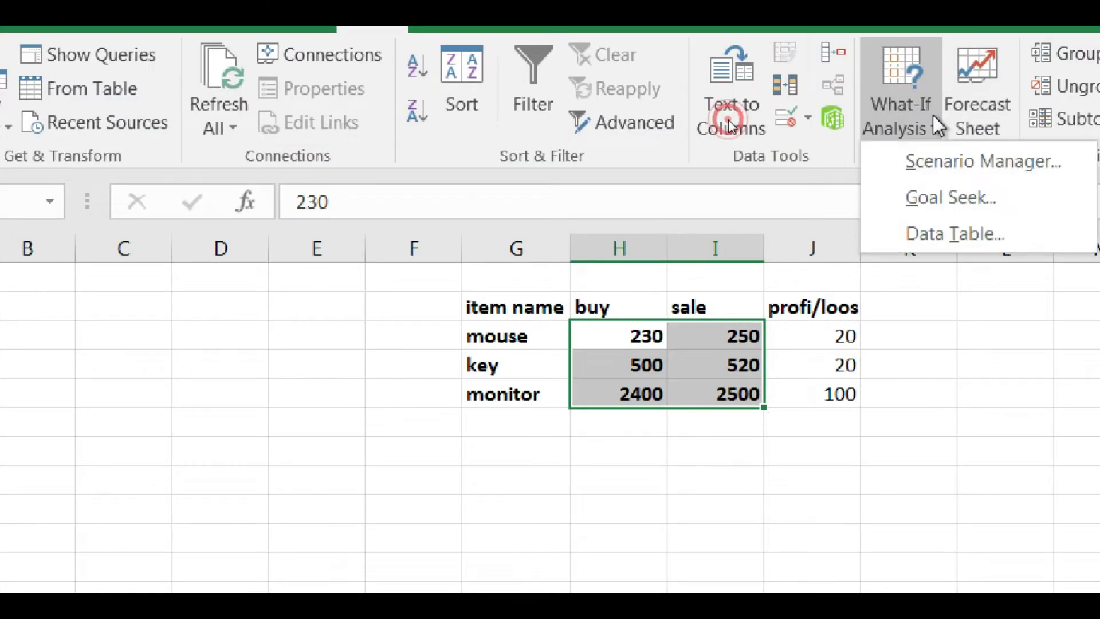
pyautogui.click(925, 162)
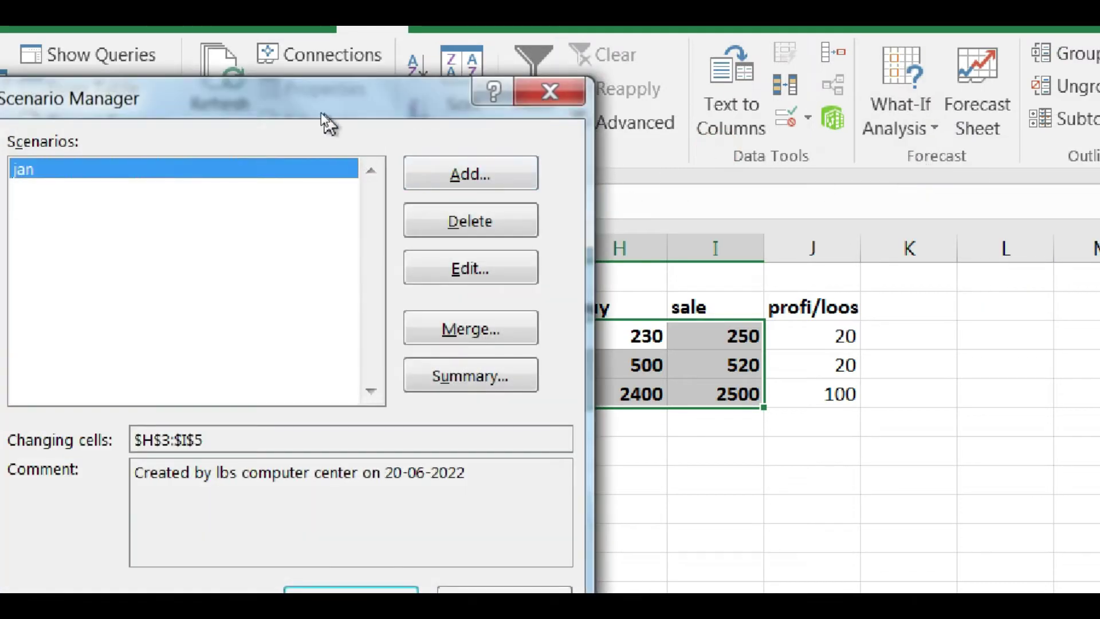
pyautogui.moveTo(321, 94); pyautogui.dragTo(399, 91)
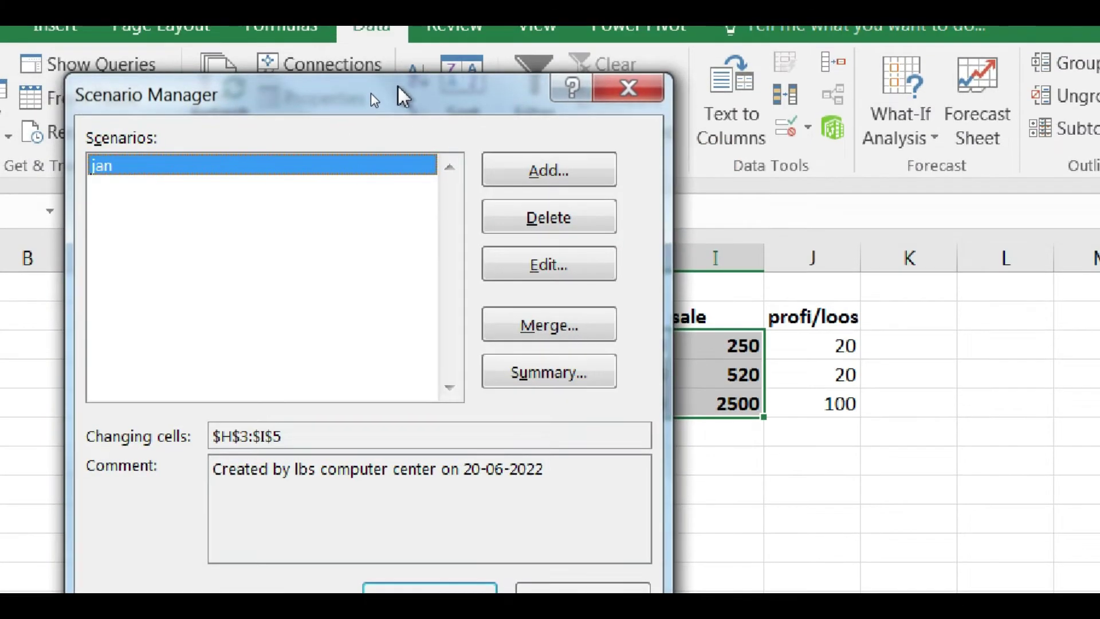
pyautogui.click(533, 179)
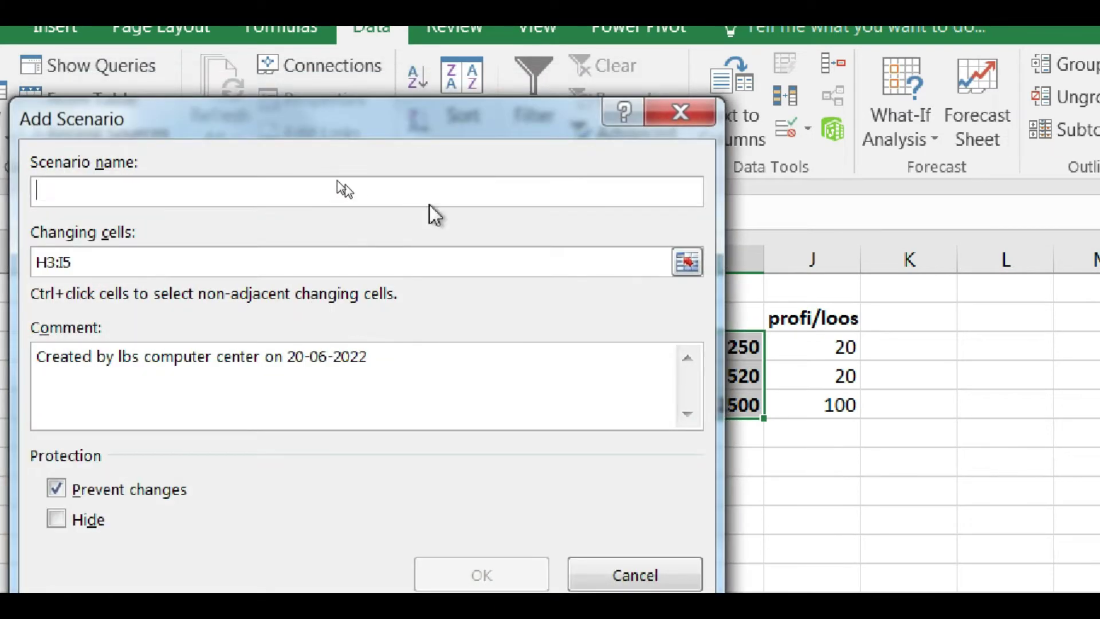
pyautogui.write('feb')
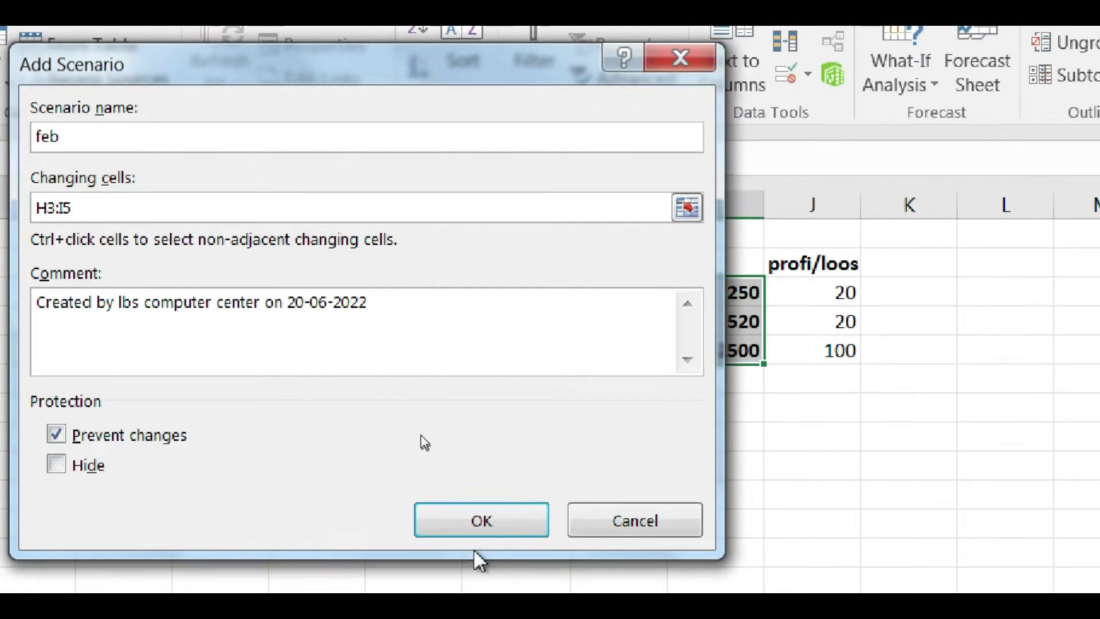
pyautogui.click(481, 575)
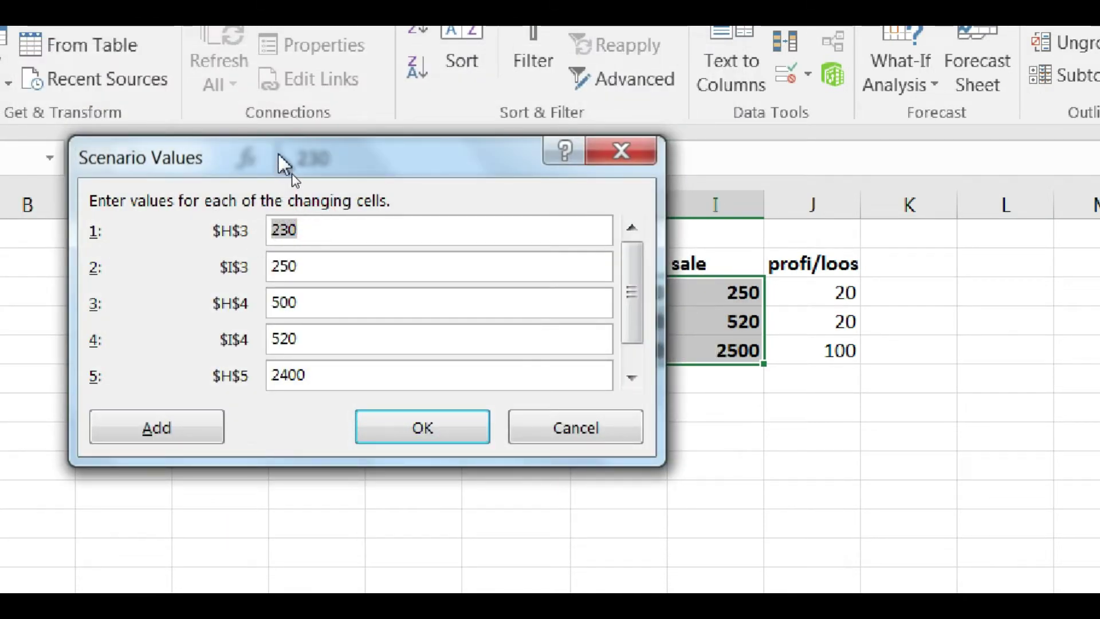
# Step: Enter feb values: mouse 250/210, key 500/490, monitor 5000/5020
pyautogui.moveTo(284, 159); pyautogui.dragTo(288, 372)
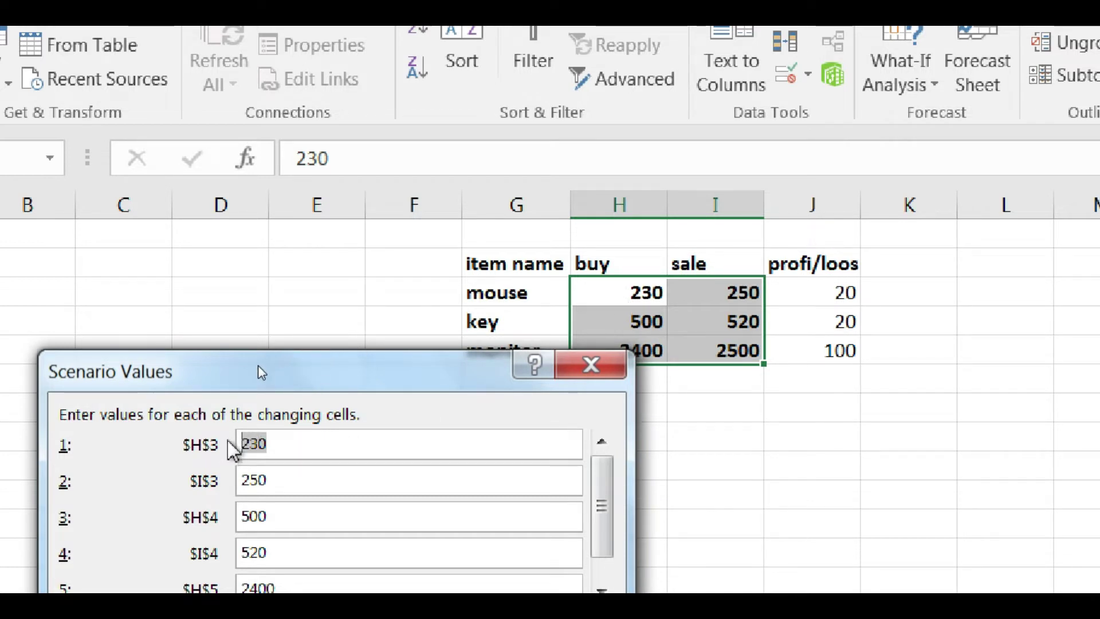
pyautogui.write('250')
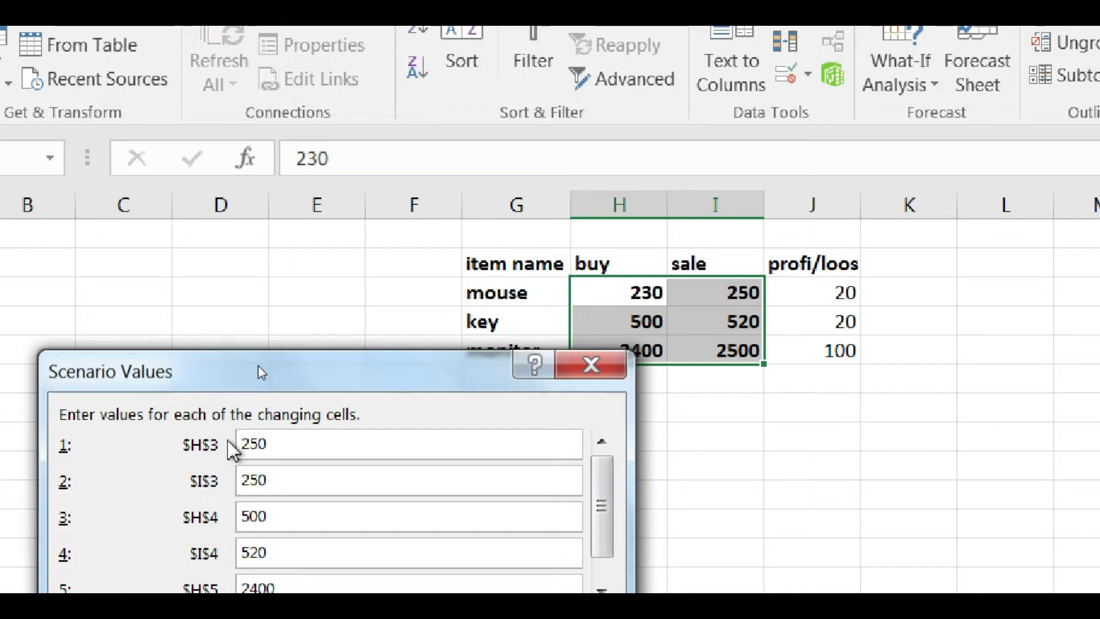
pyautogui.press('Tab')
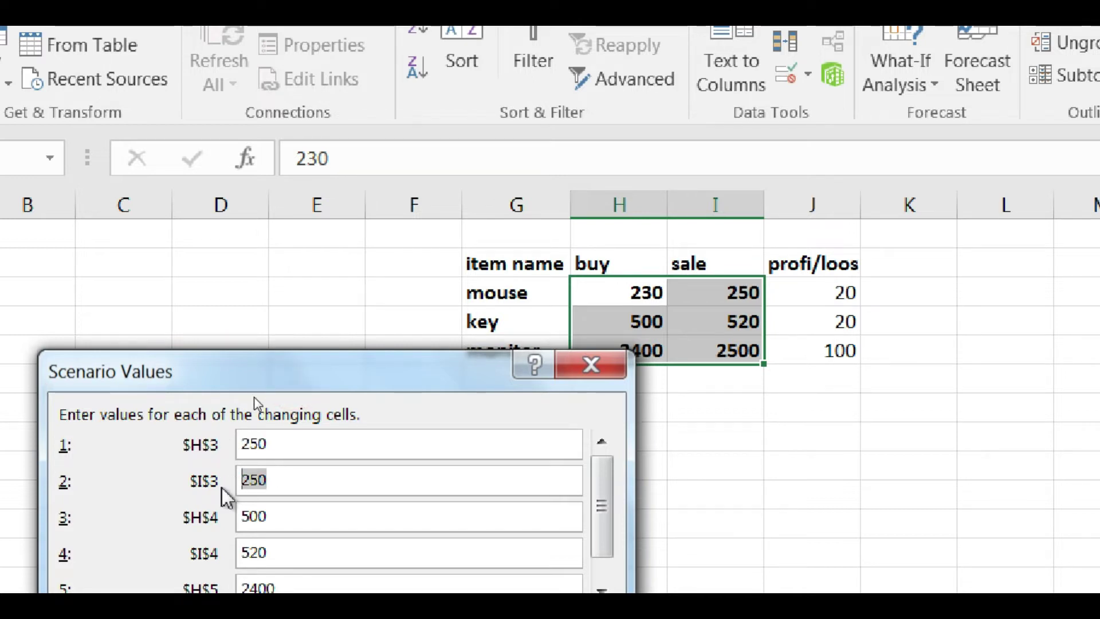
pyautogui.write('210')
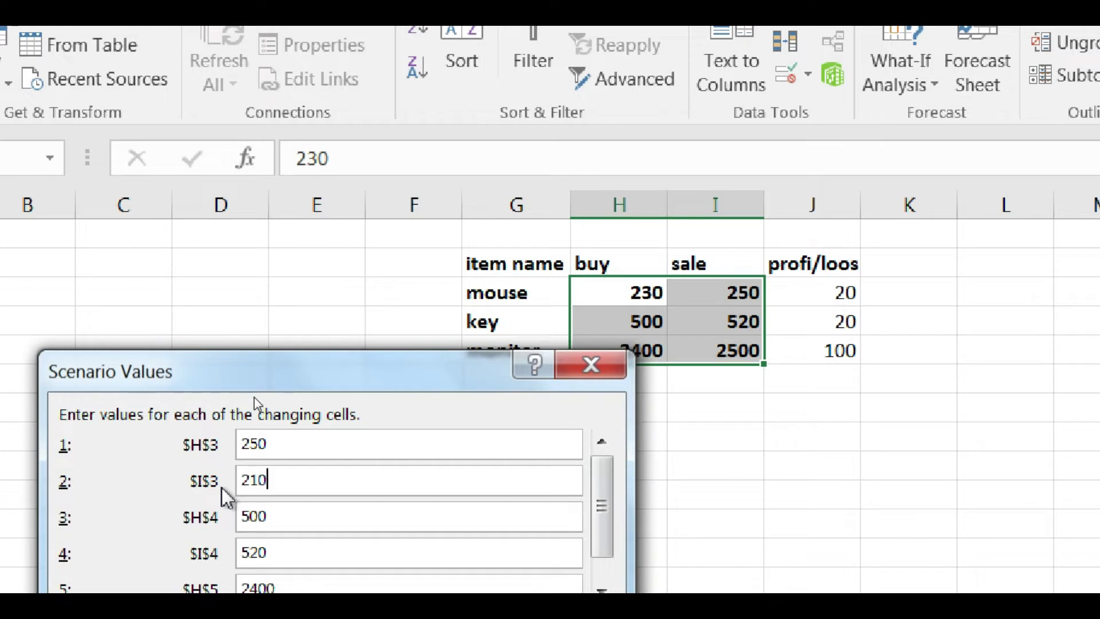
pyautogui.doubleClick(255, 515)
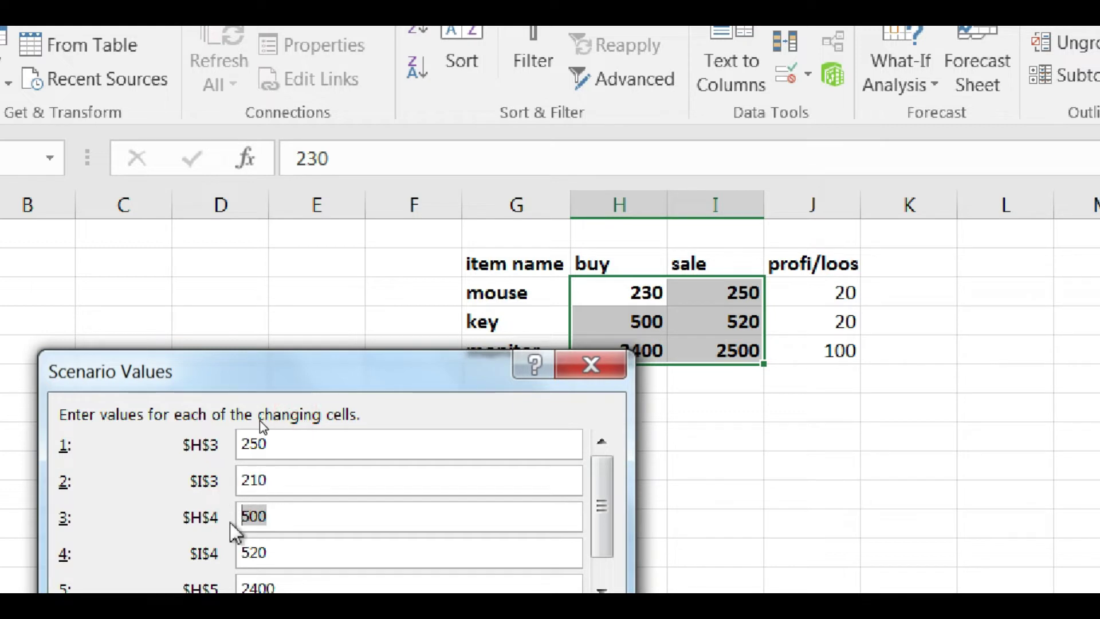
pyautogui.write('500')
pyautogui.press('Tab')
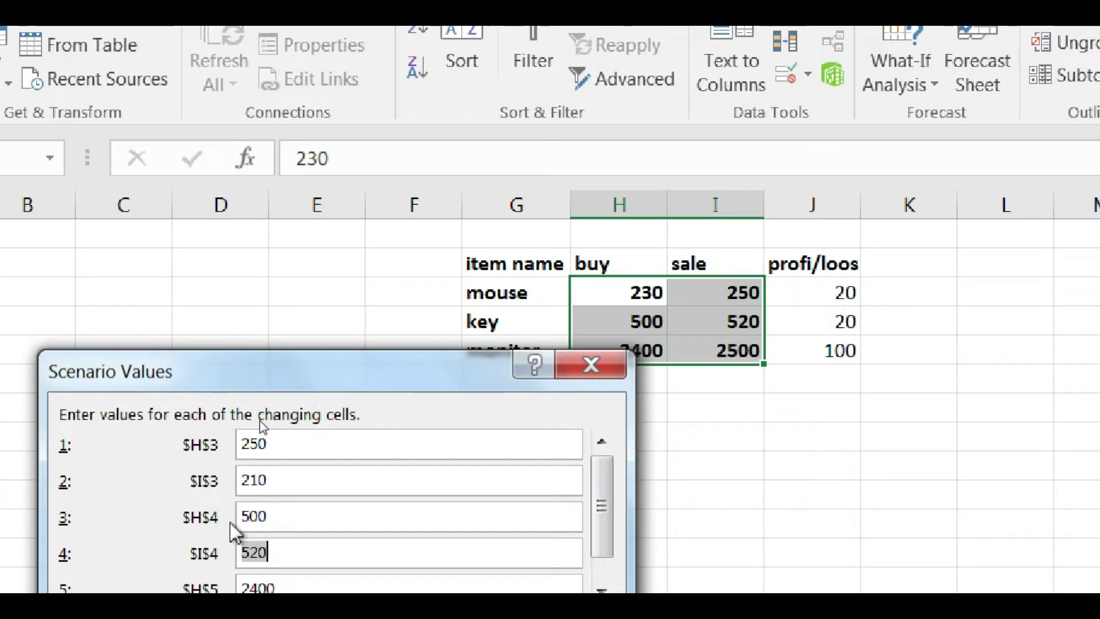
pyautogui.write('4')
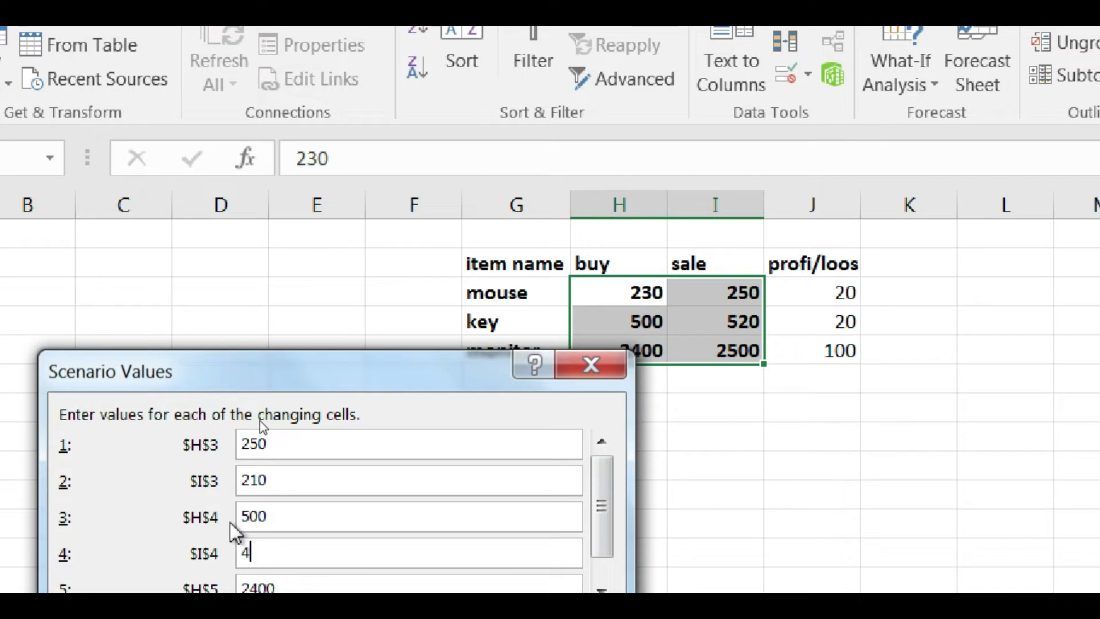
pyautogui.write('90')
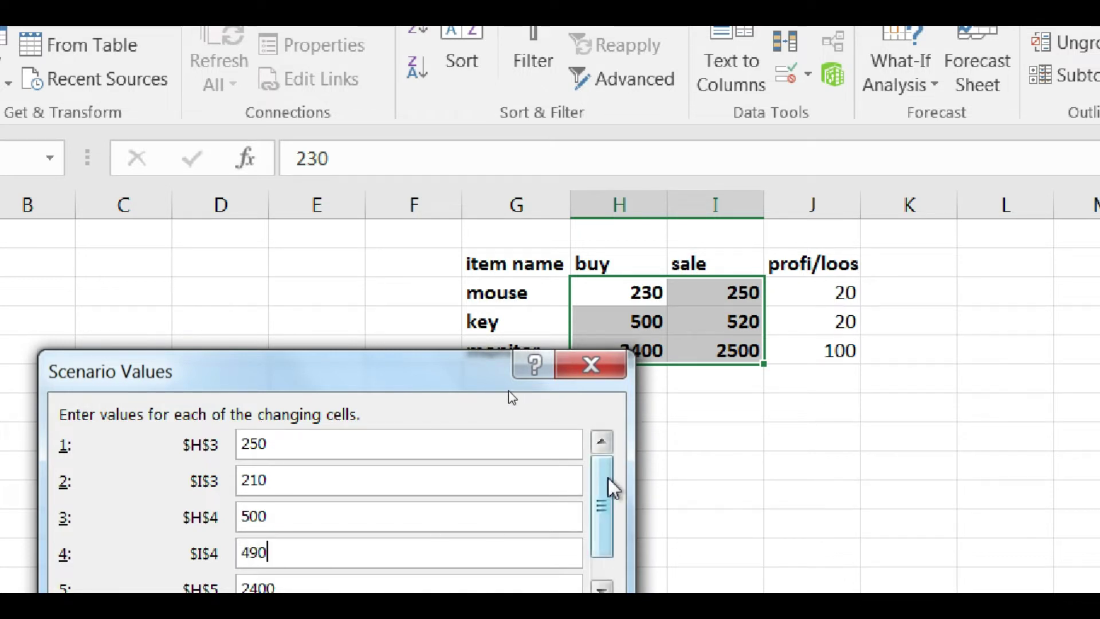
pyautogui.press('Tab')
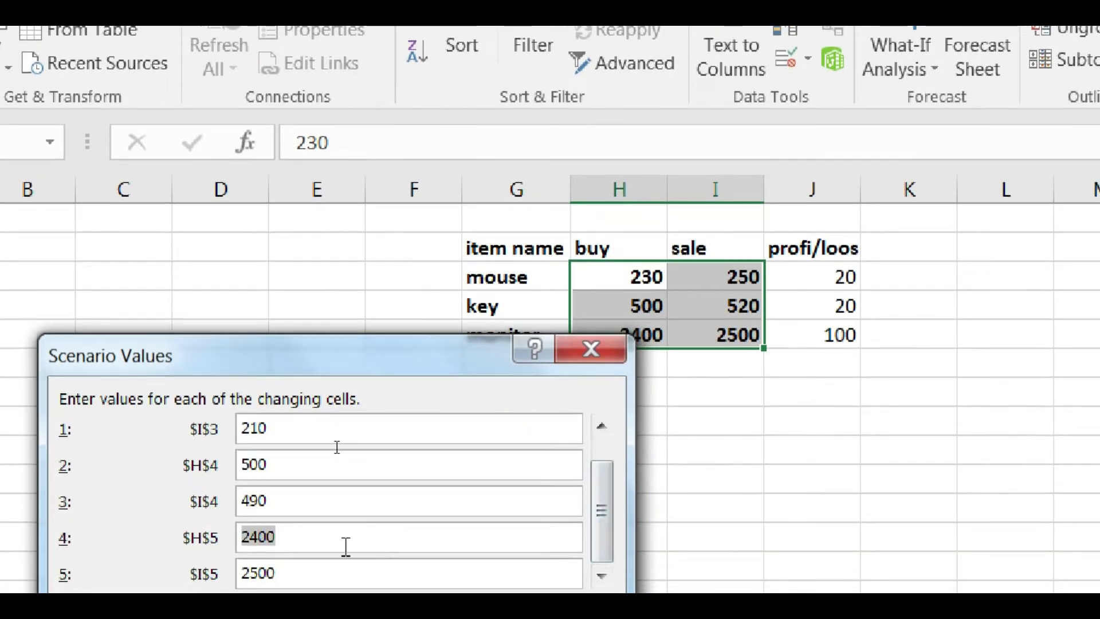
pyautogui.write('50')
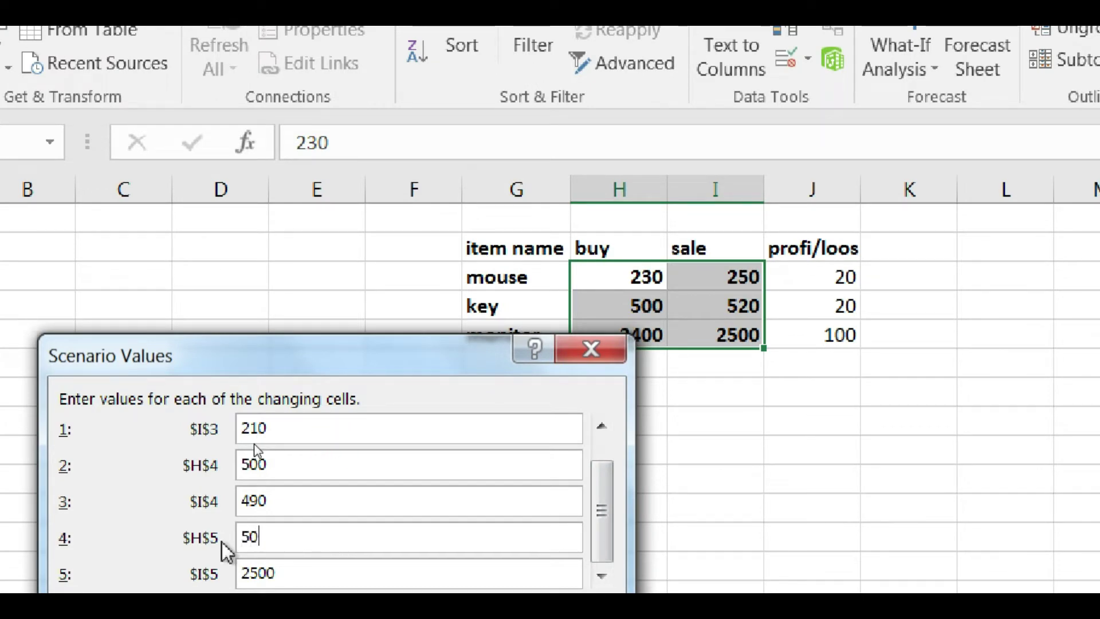
pyautogui.write('00')
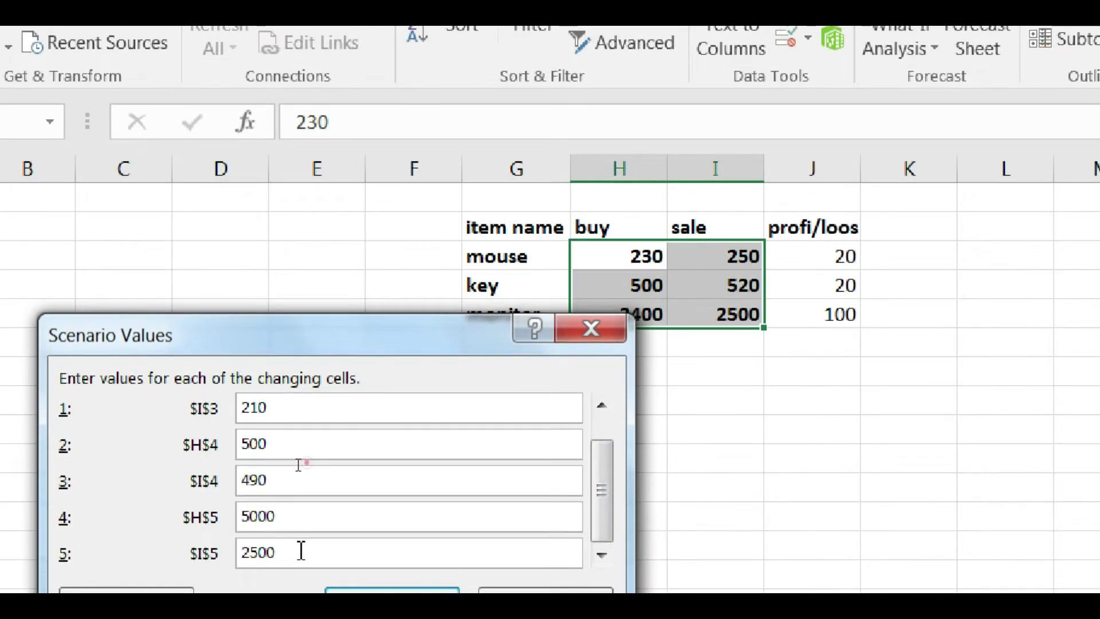
pyautogui.press('Tab')
pyautogui.write('5')
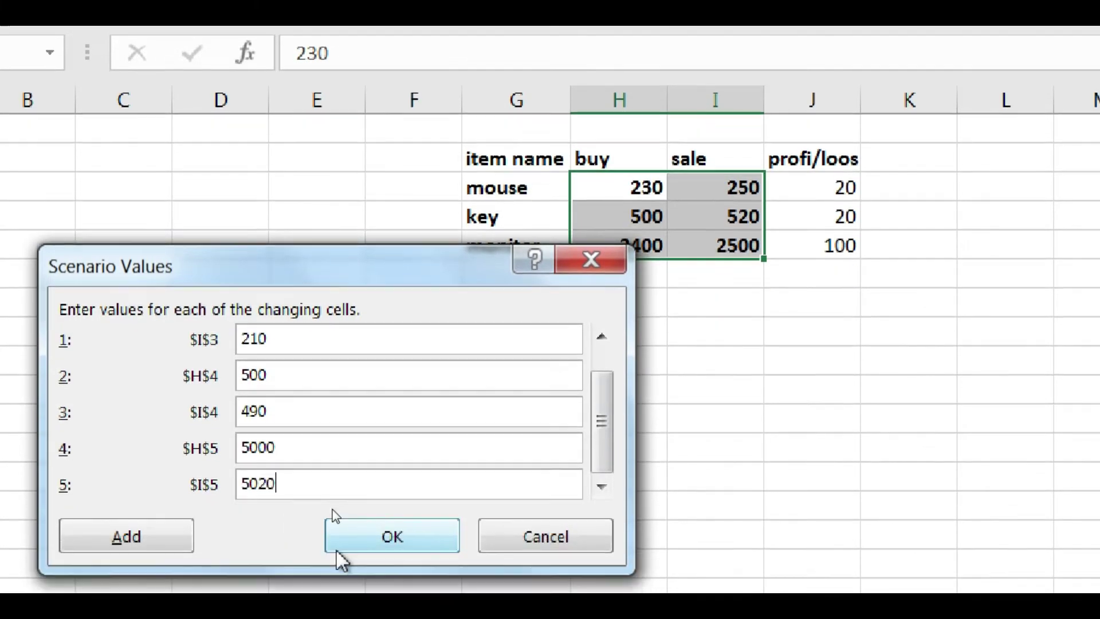
# Step: Save the feb scenario and show it on the table
pyautogui.click(344, 589)
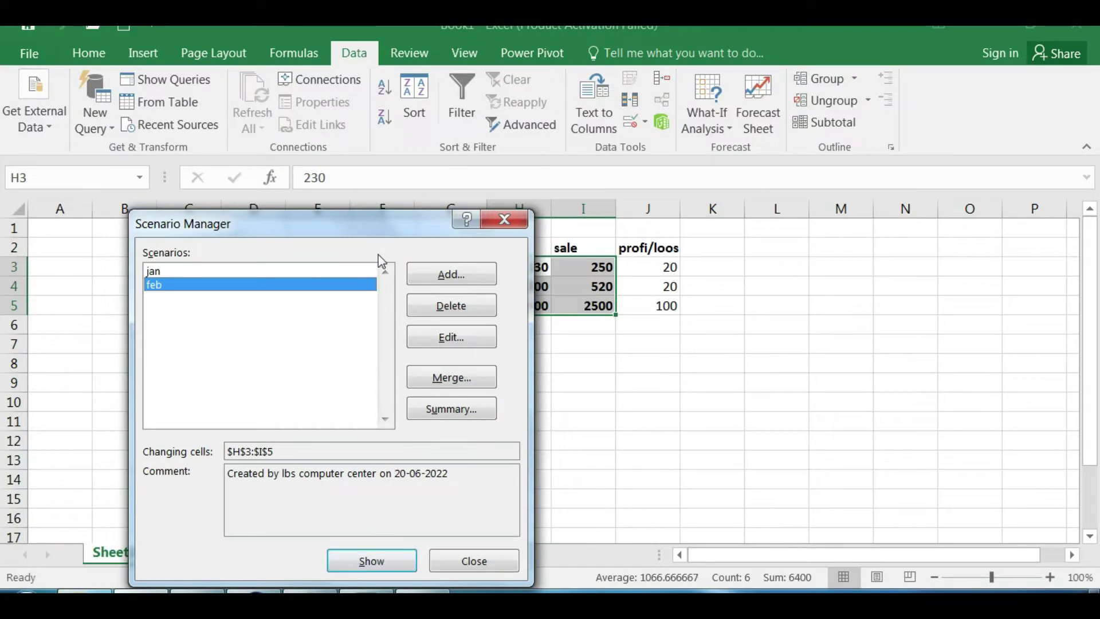
pyautogui.moveTo(380, 233)
pyautogui.mouseDown()
pyautogui.moveTo(922, 149)
pyautogui.moveTo(222, 142)
pyautogui.moveTo(269, 143)
pyautogui.mouseUp()
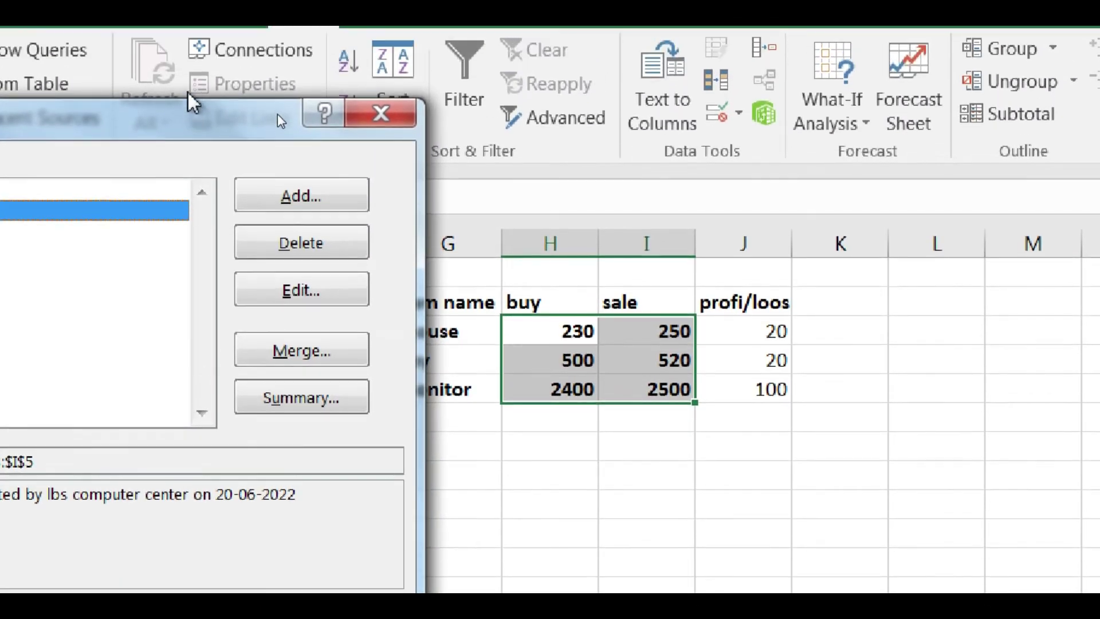
pyautogui.moveTo(192, 98)
pyautogui.mouseDown()
pyautogui.moveTo(287, 94)
pyautogui.moveTo(385, 57)
pyautogui.mouseUp()
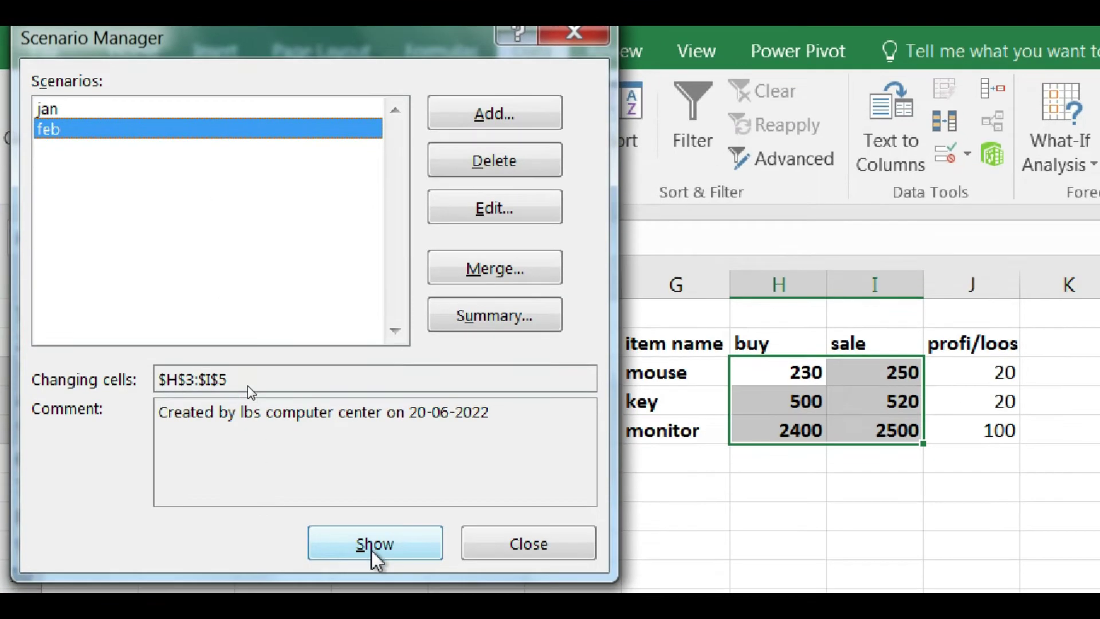
pyautogui.click(373, 556)
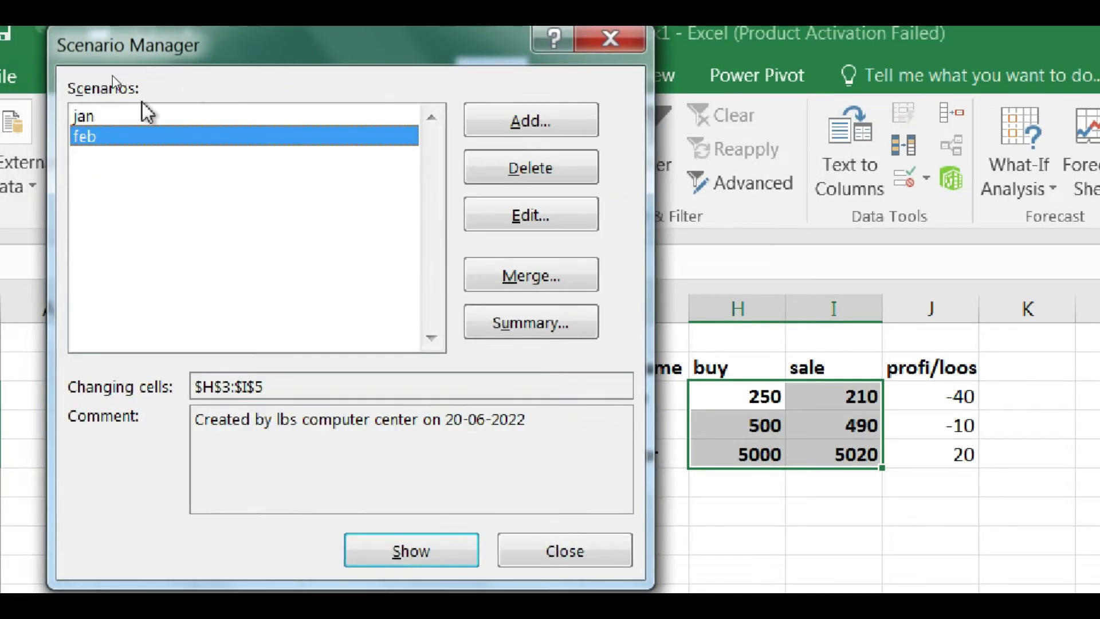
# Step: Show jan again to restore its figures, then close Scenario Manager
pyautogui.click(51, 133)
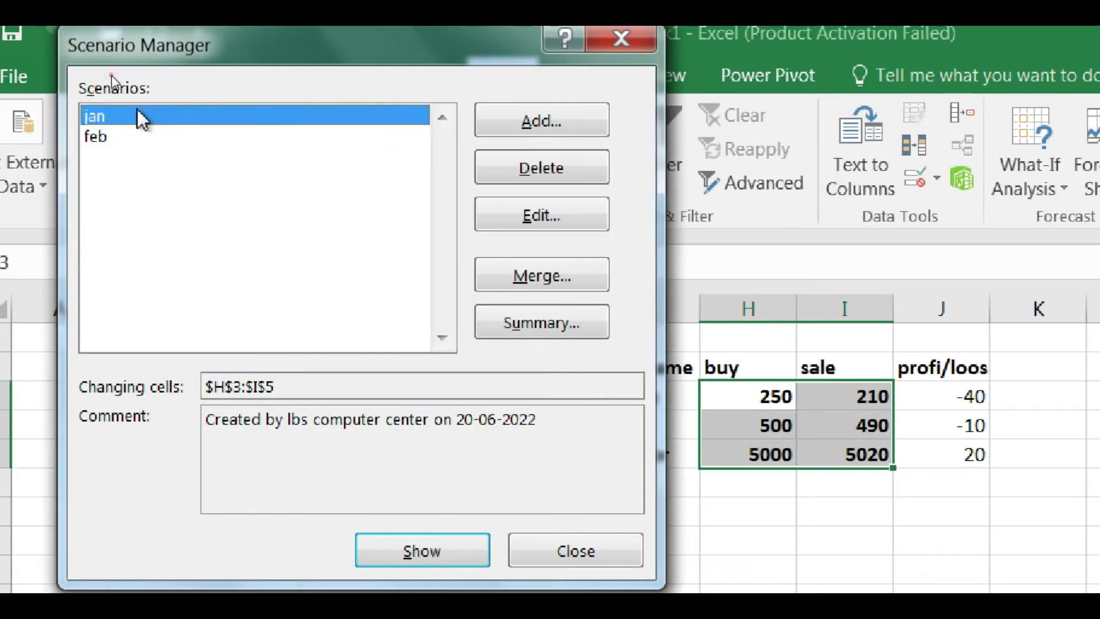
pyautogui.click(404, 550)
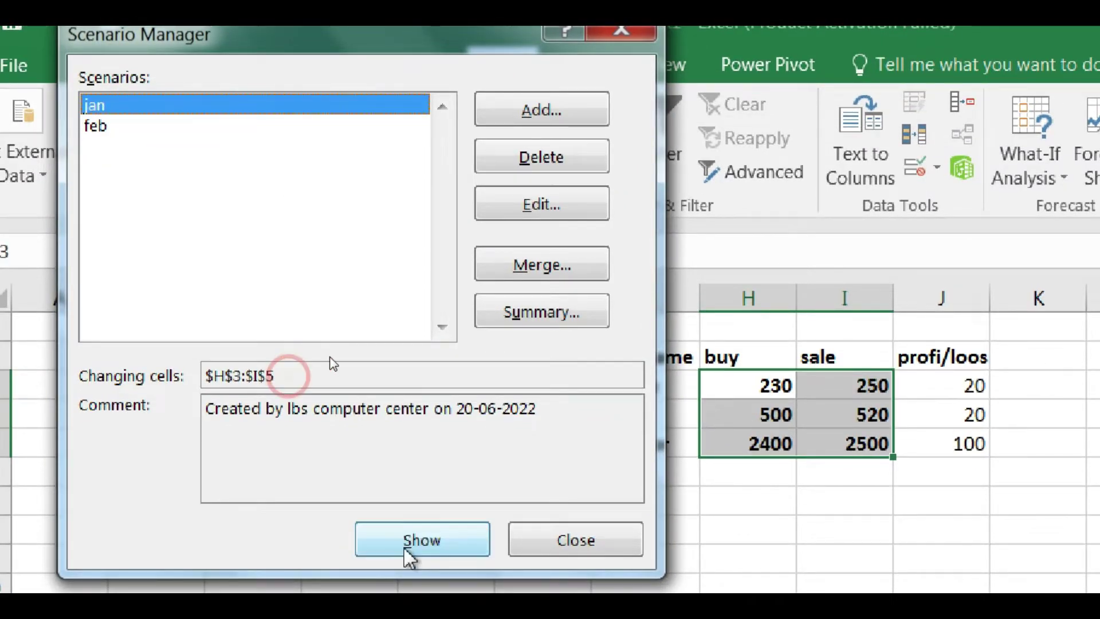
pyautogui.click(602, 539)
# Step: Dismiss Quick Analysis and reopen Scenario Manager from cell I1, showing jan and feb
pyautogui.hotkey('ctrl', 'q')
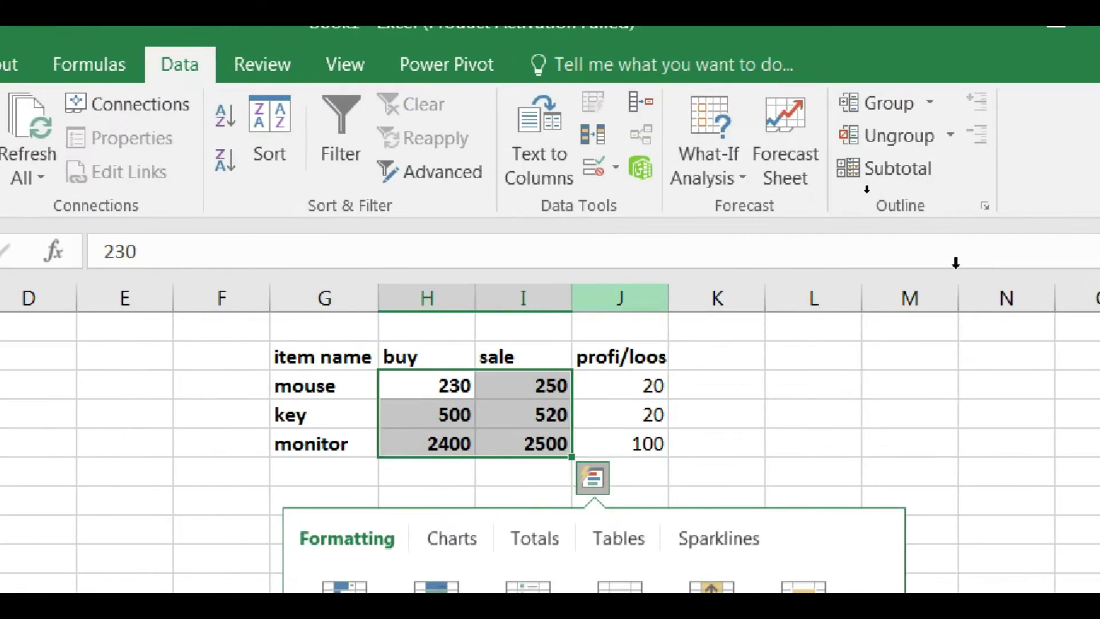
pyautogui.click(516, 327)
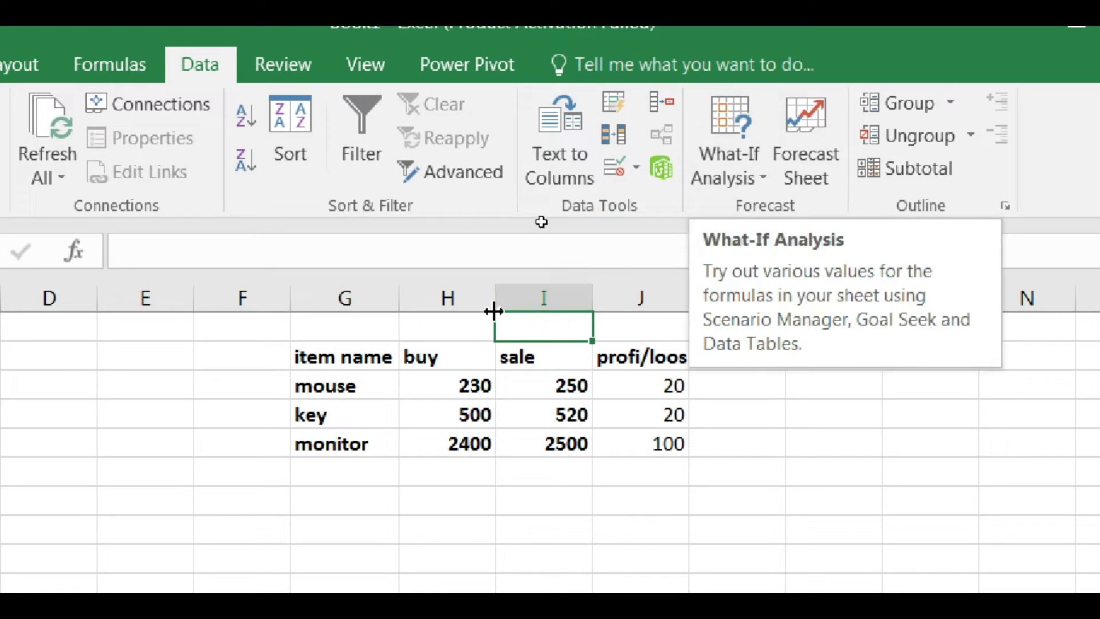
pyautogui.click(703, 112)
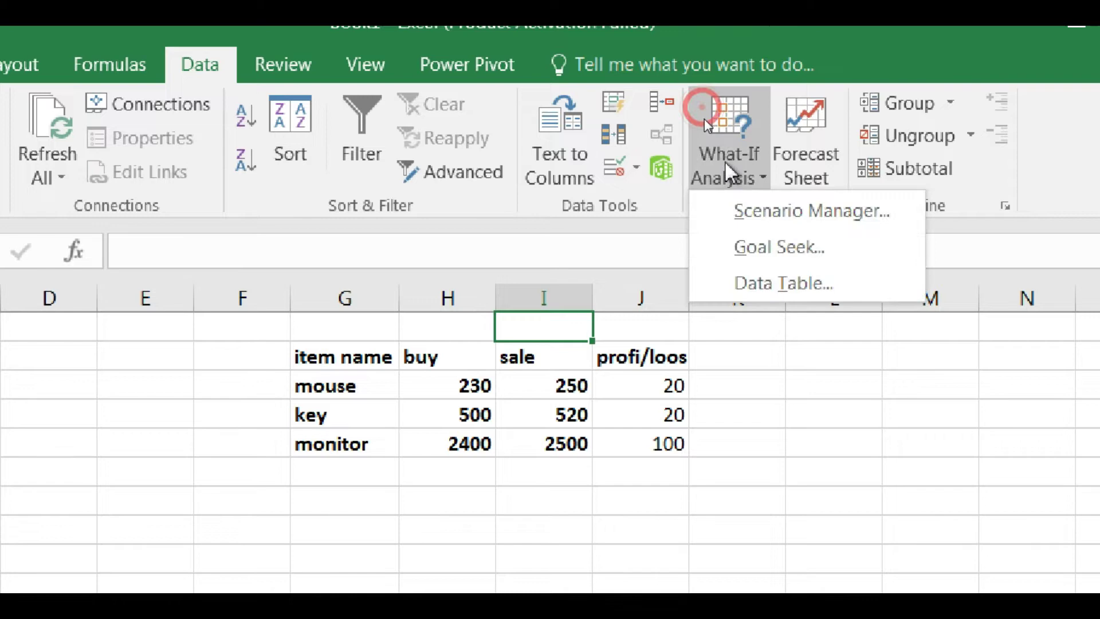
pyautogui.click(729, 207)
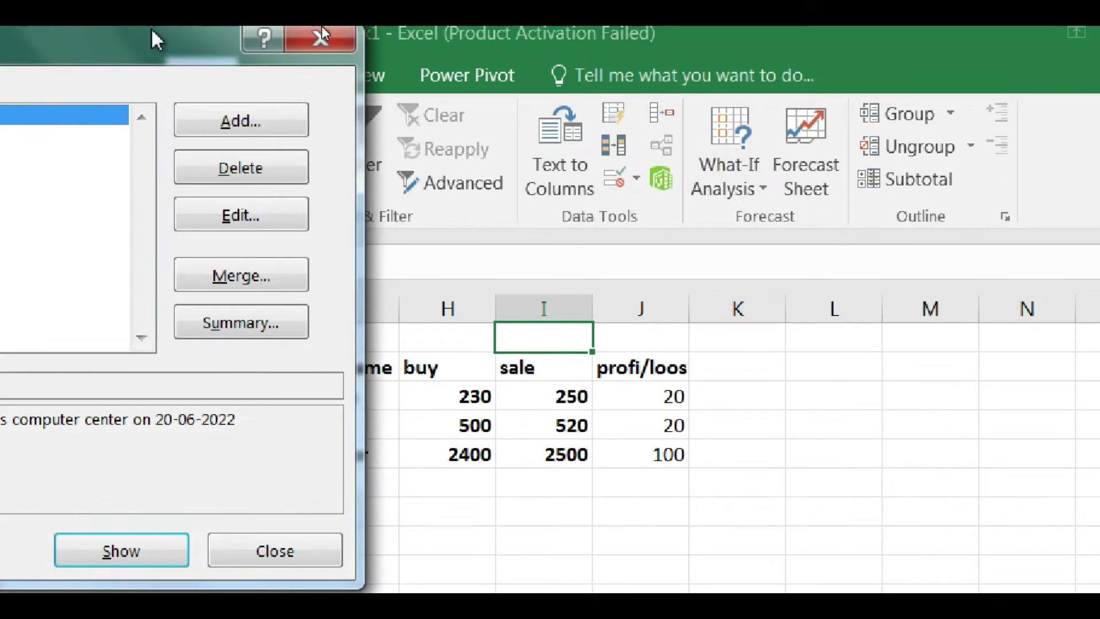
pyautogui.moveTo(142, 40)
pyautogui.mouseDown()
pyautogui.moveTo(154, 63)
pyautogui.moveTo(270, 35)
pyautogui.mouseUp()
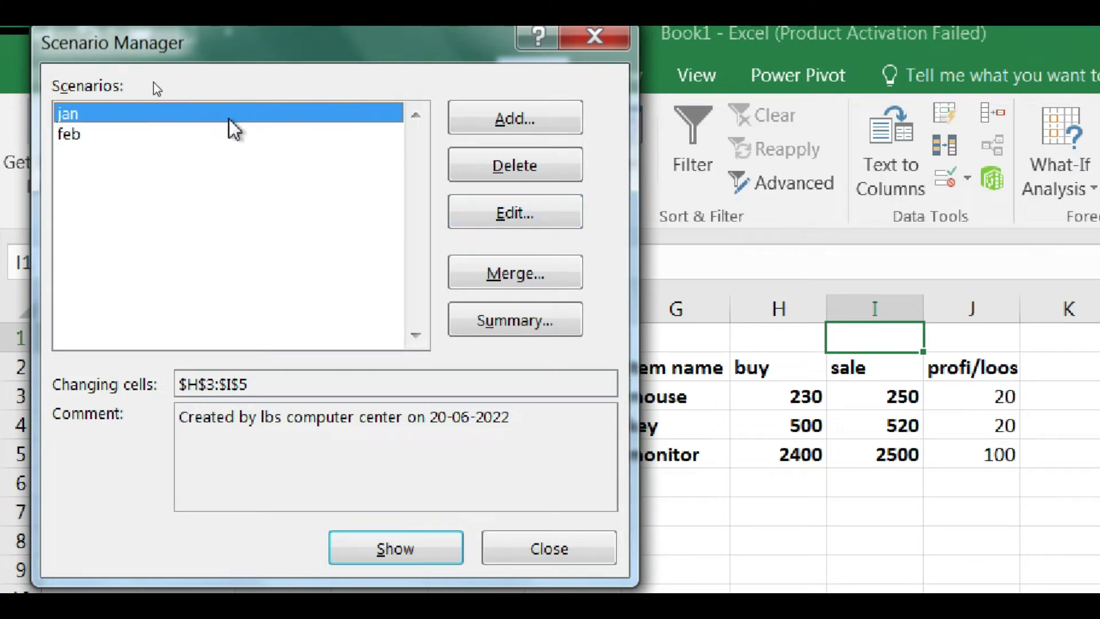
# Step: Edit the jan scenario so $H$3 is 500 and $I$3 is 600
pyautogui.click(493, 215)
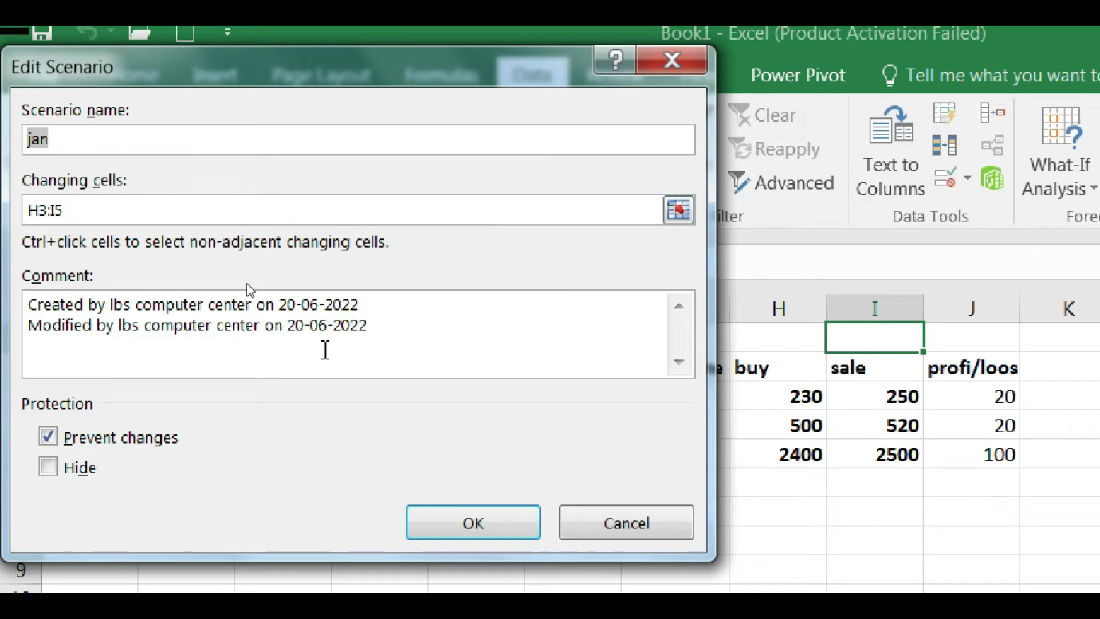
pyautogui.click(482, 528)
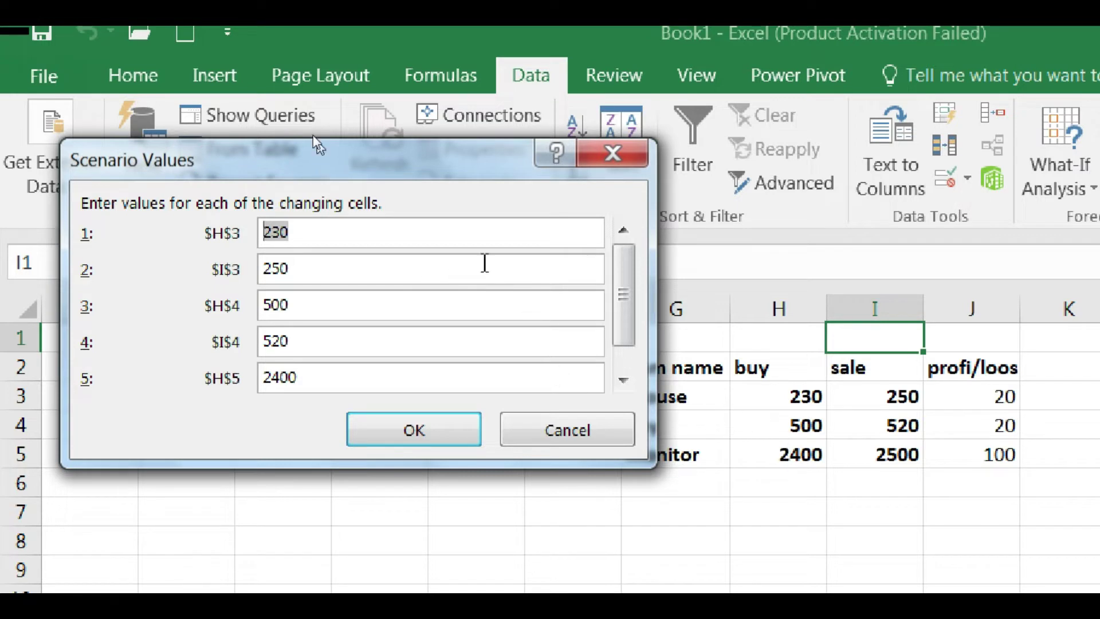
pyautogui.moveTo(465, 179); pyautogui.dragTo(425, 180)
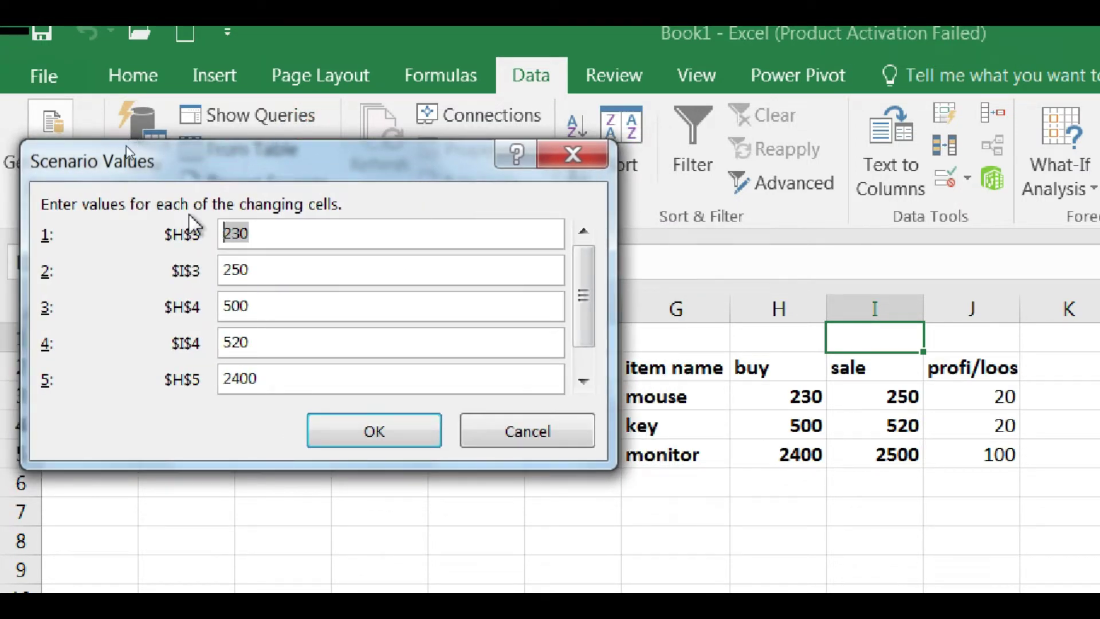
pyautogui.write('500')
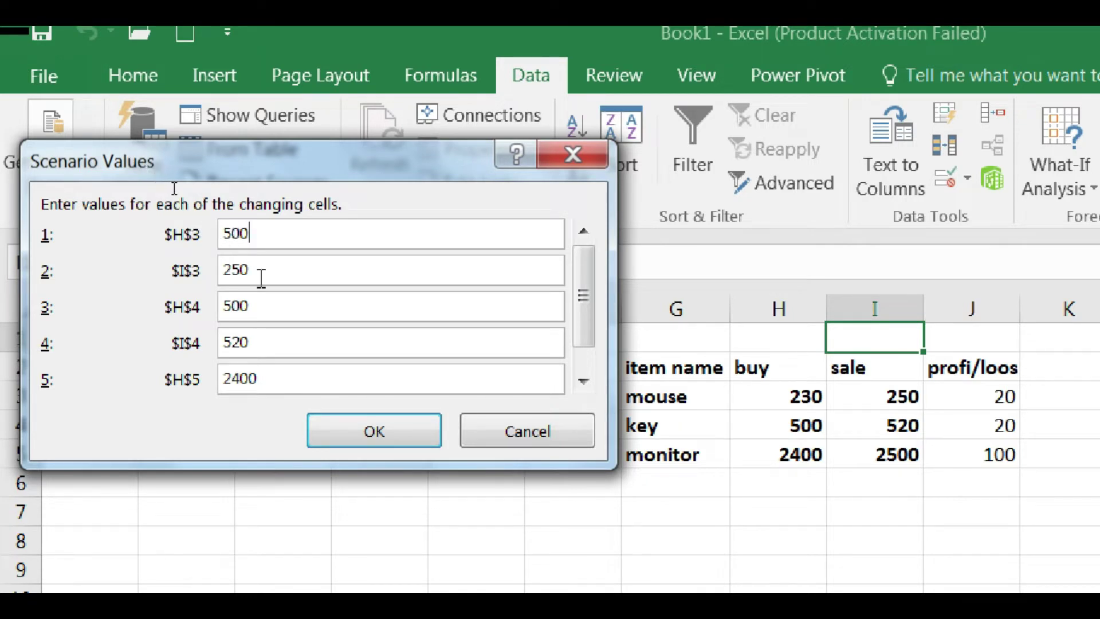
pyautogui.press('Tab')
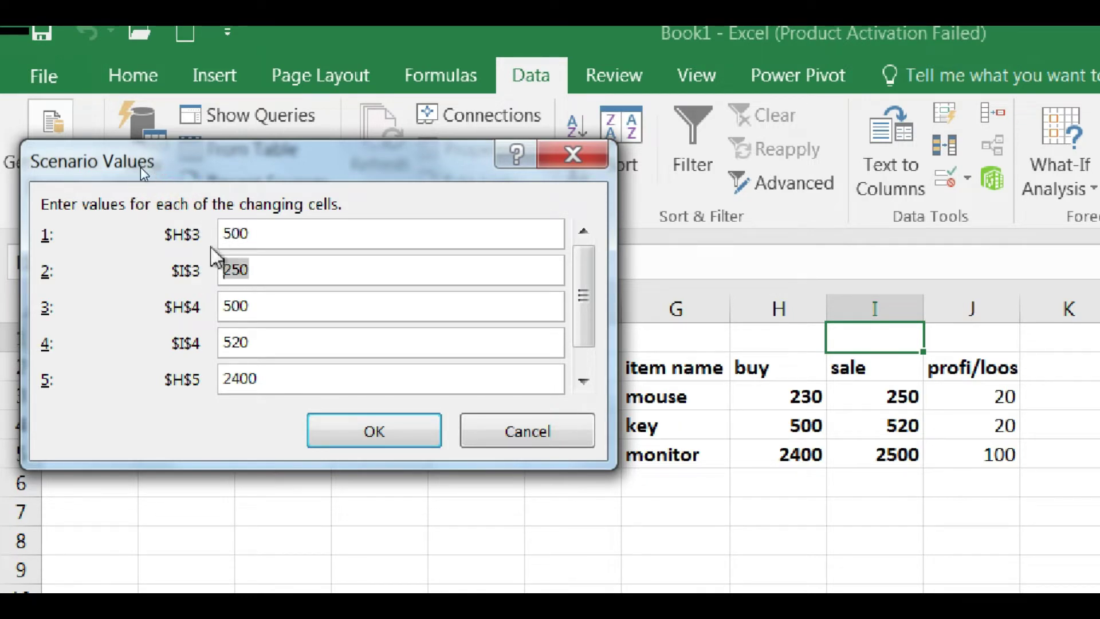
pyautogui.write('600')
pyautogui.click(351, 440)
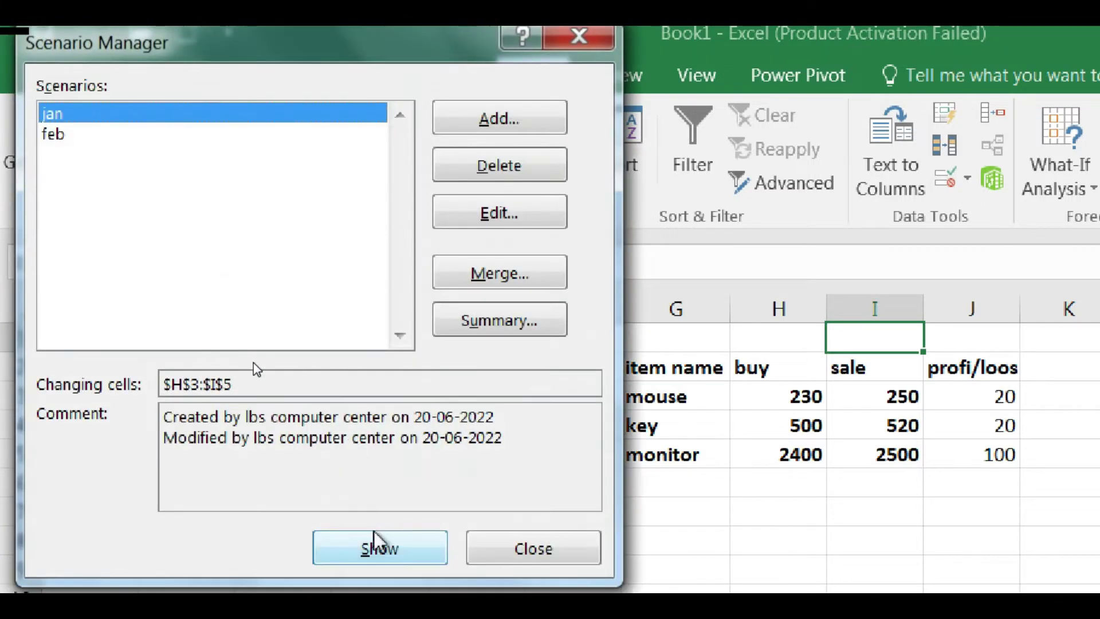
# Step: Show the revised jan scenario on the table and close Scenario Manager
pyautogui.click(379, 545)
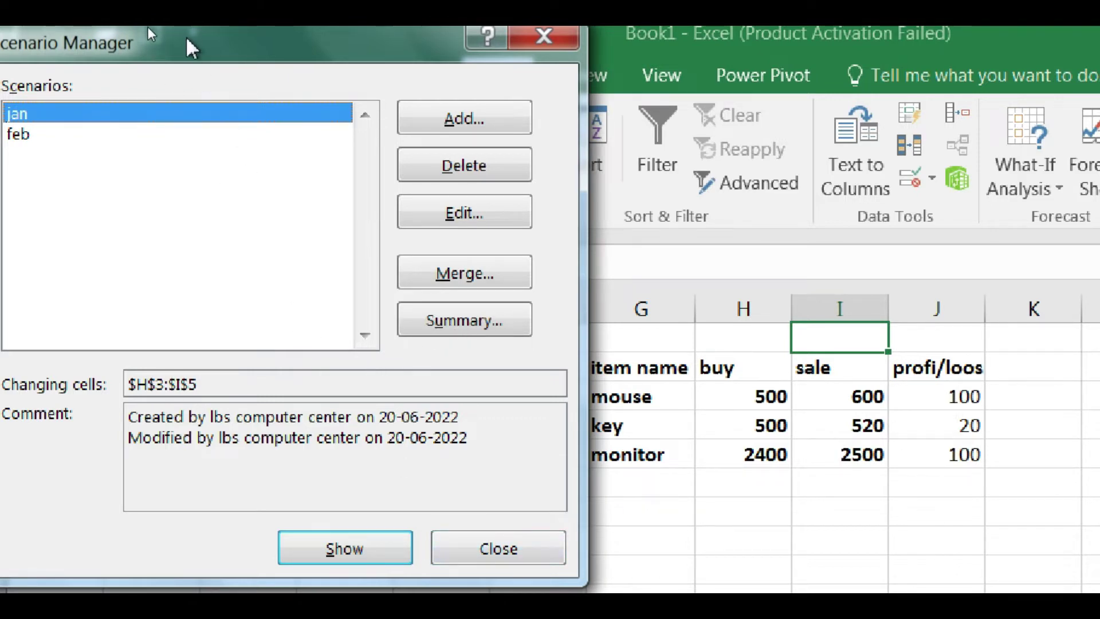
pyautogui.moveTo(187, 39); pyautogui.dragTo(267, 33)
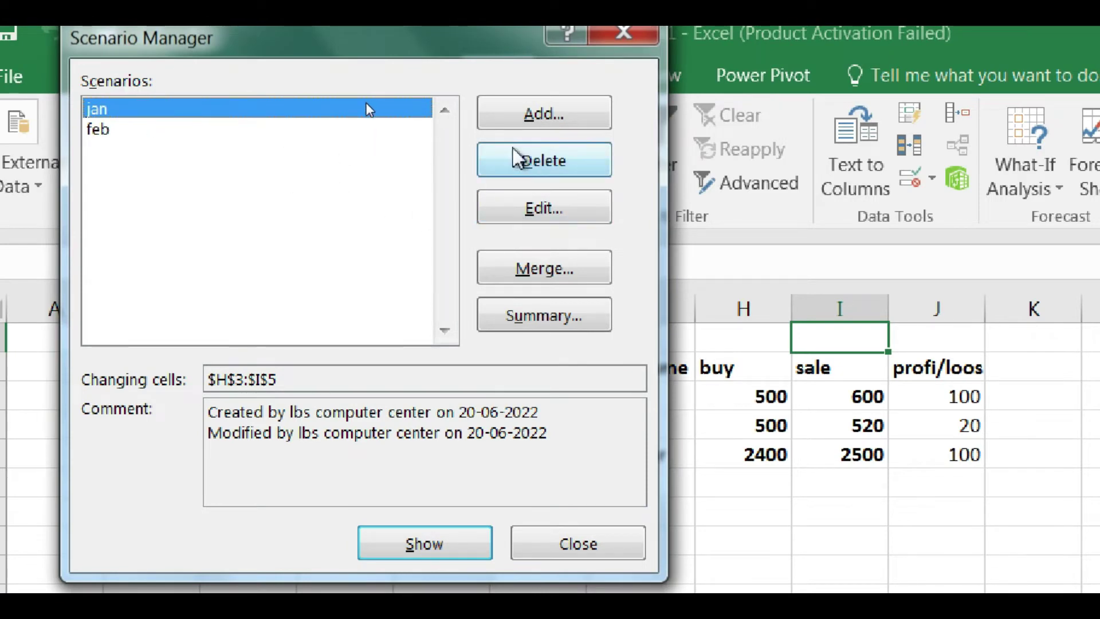
pyautogui.click(624, 35)
pyautogui.click(842, 150)
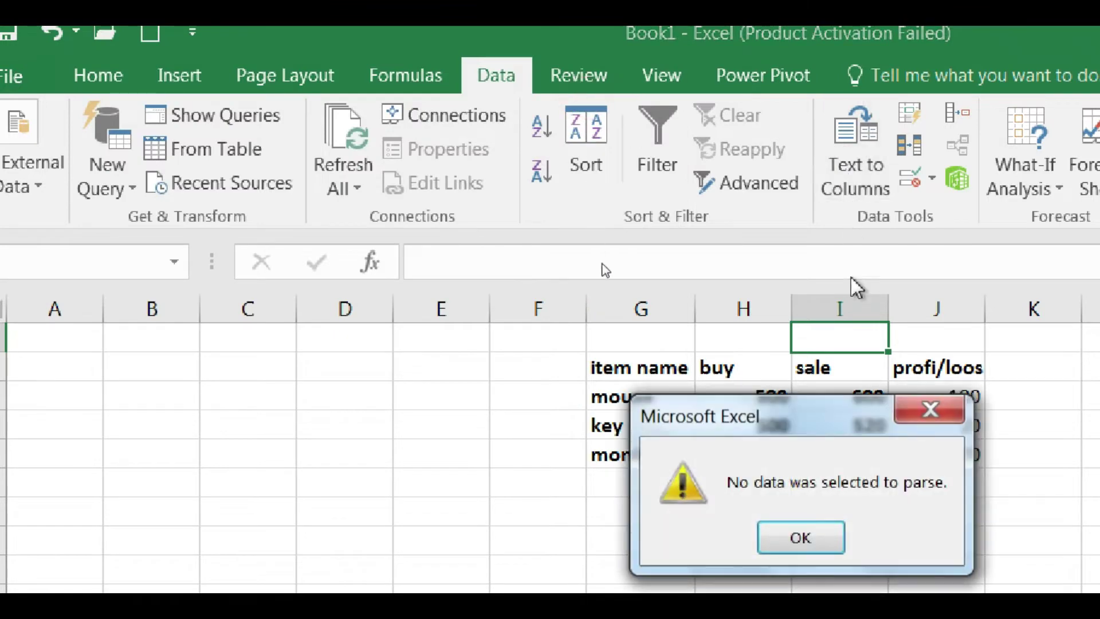
pyautogui.click(940, 418)
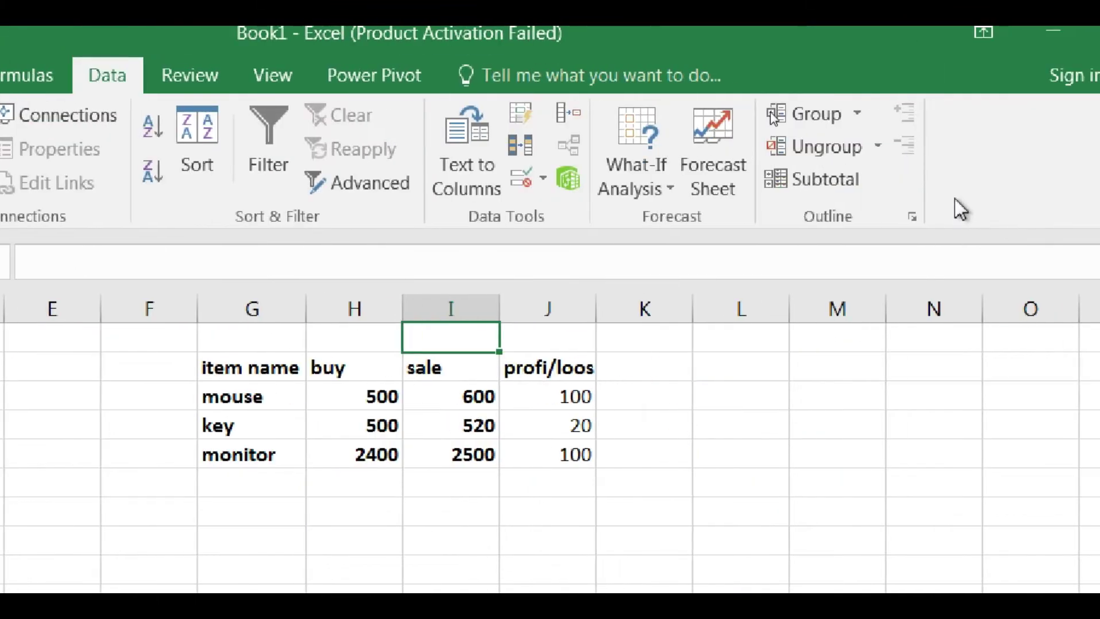
pyautogui.click(691, 153)
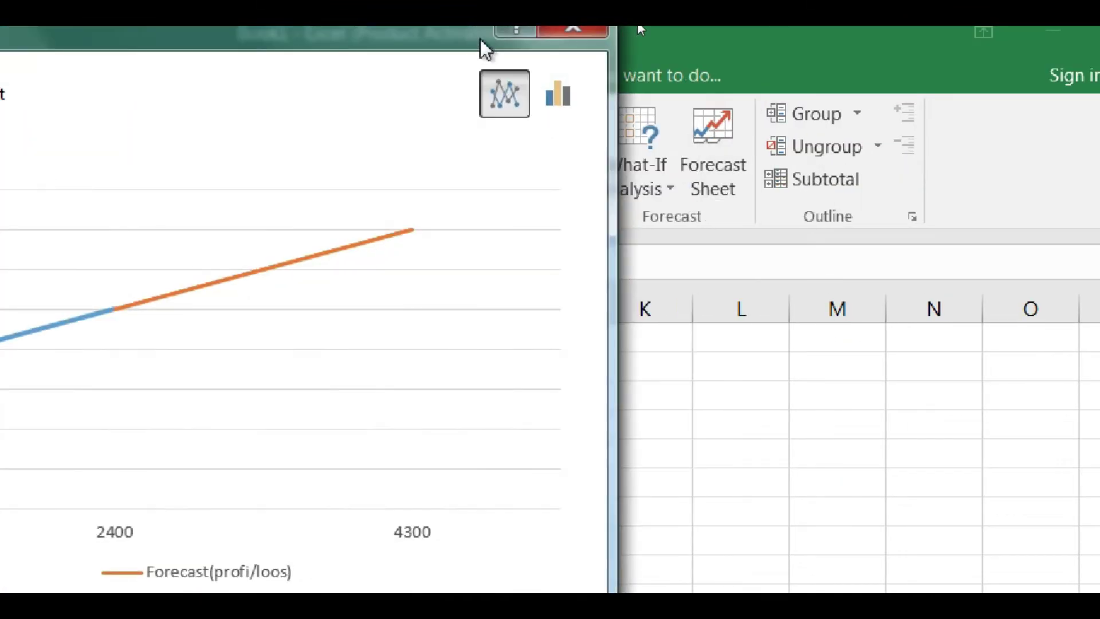
pyautogui.click(563, 35)
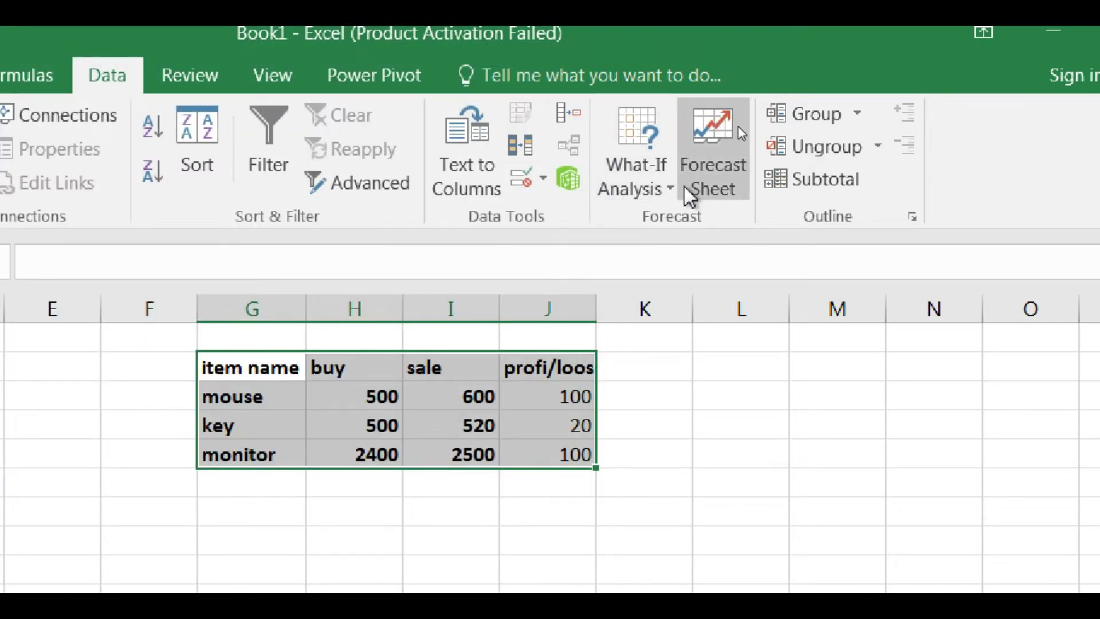
pyautogui.click(665, 188)
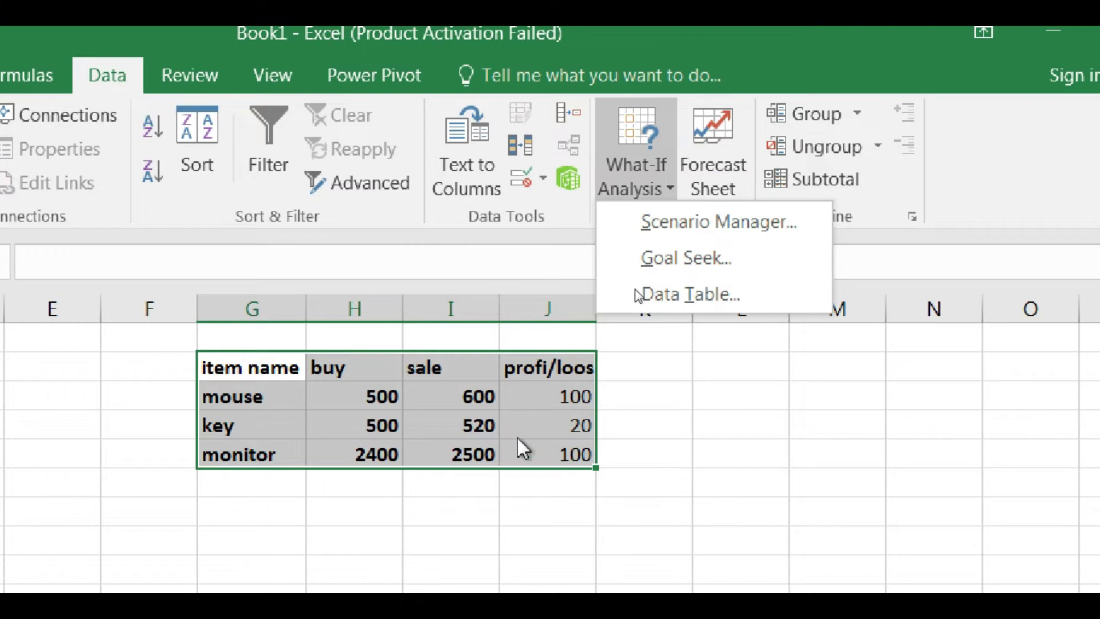
pyautogui.click(534, 427)
pyautogui.click(540, 428)
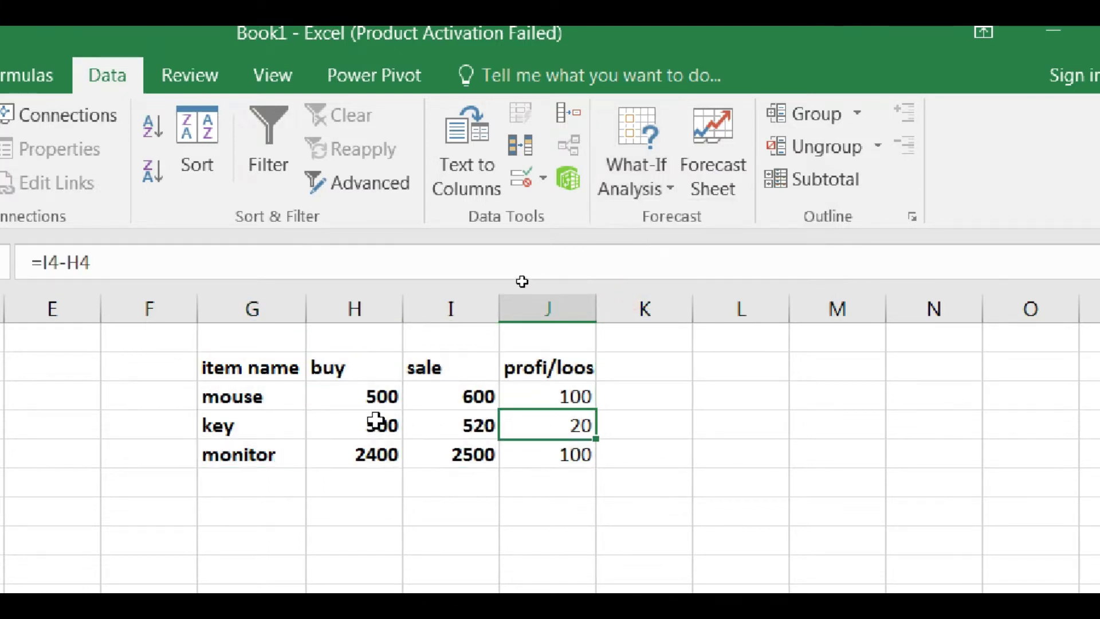
pyautogui.click(422, 422)
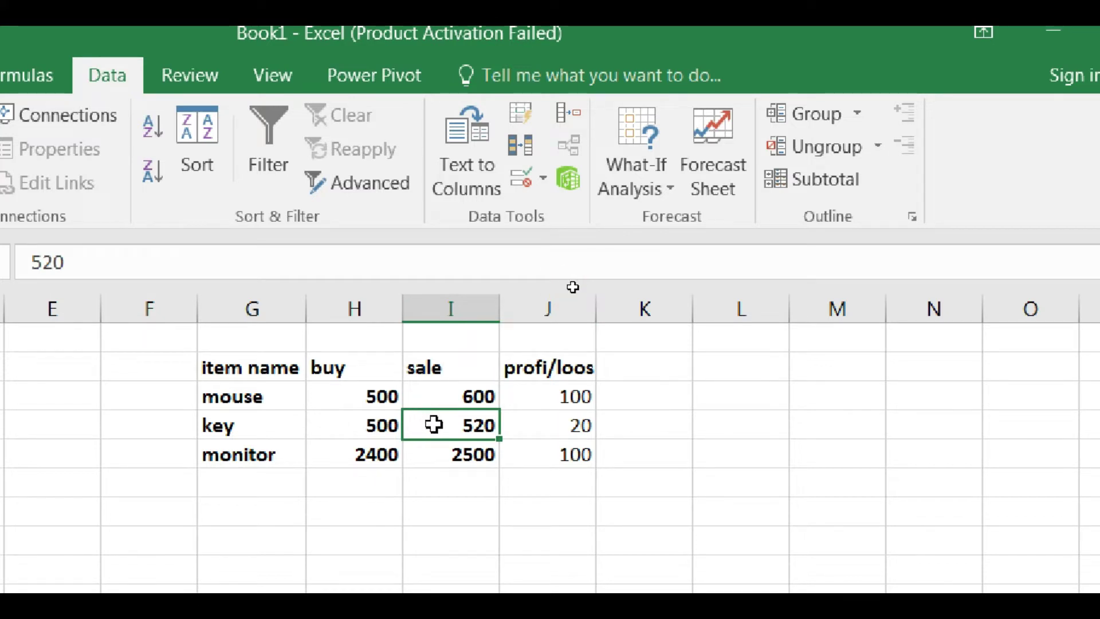
pyautogui.click(507, 424)
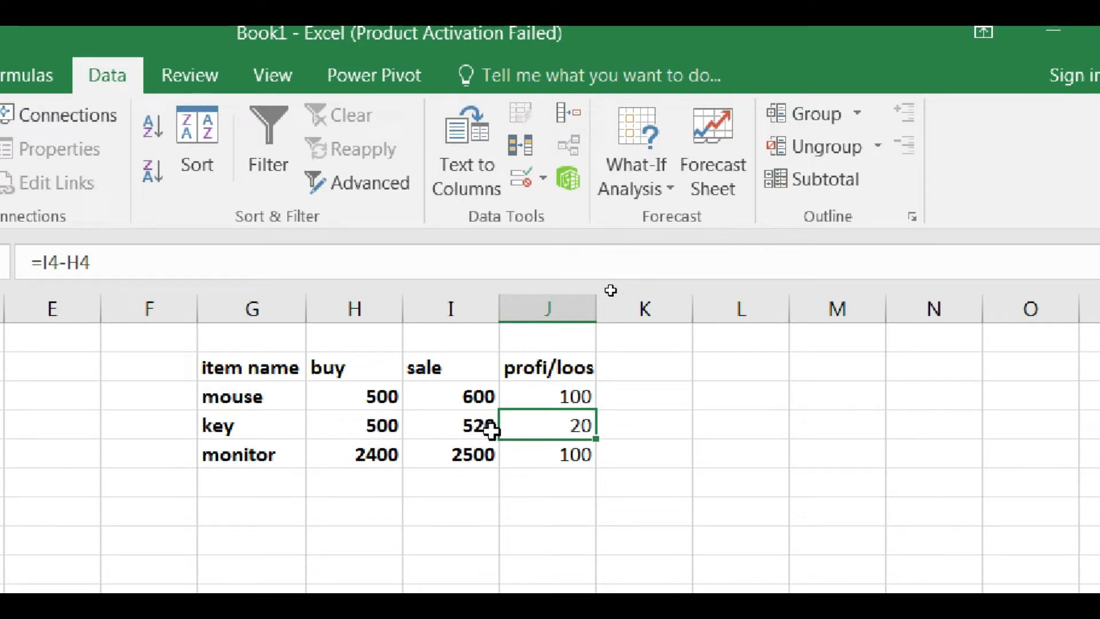
pyautogui.click(246, 415)
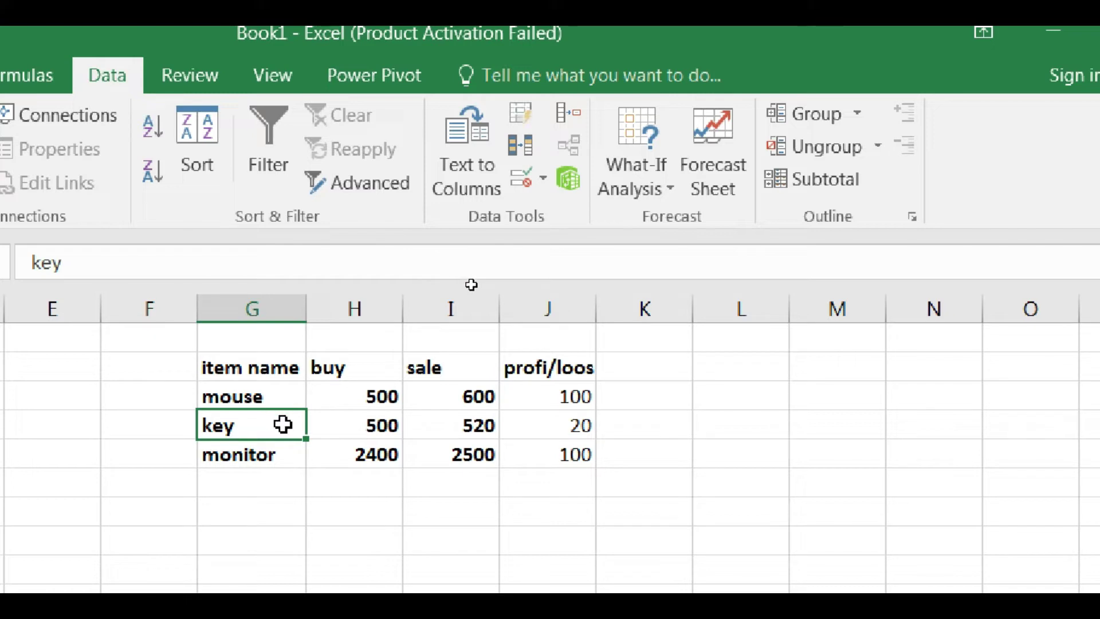
pyautogui.click(527, 425)
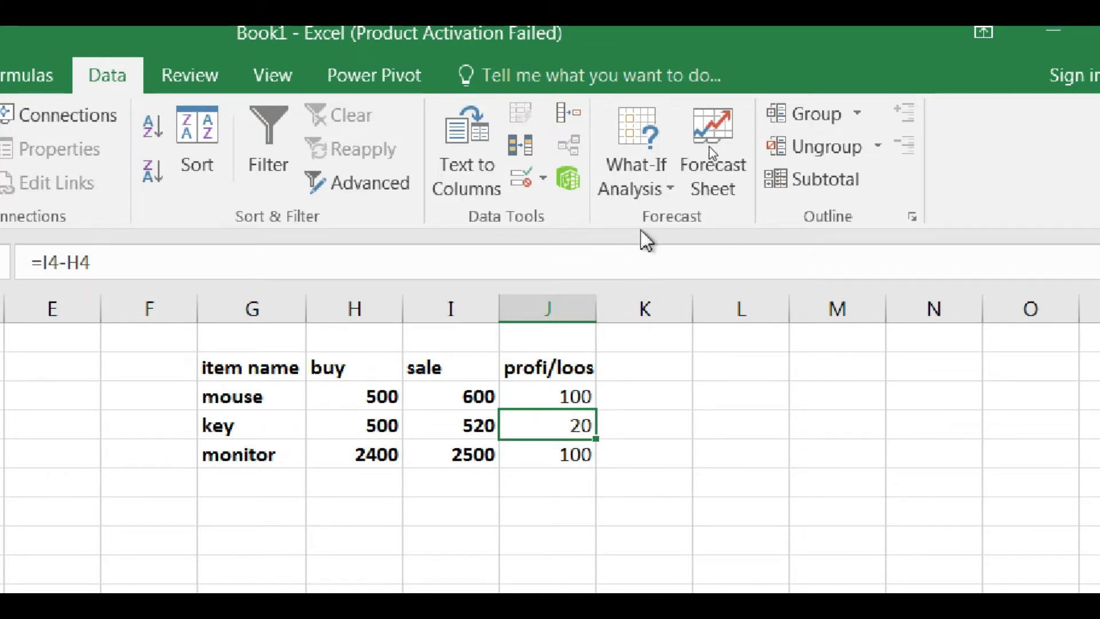
pyautogui.click(637, 169)
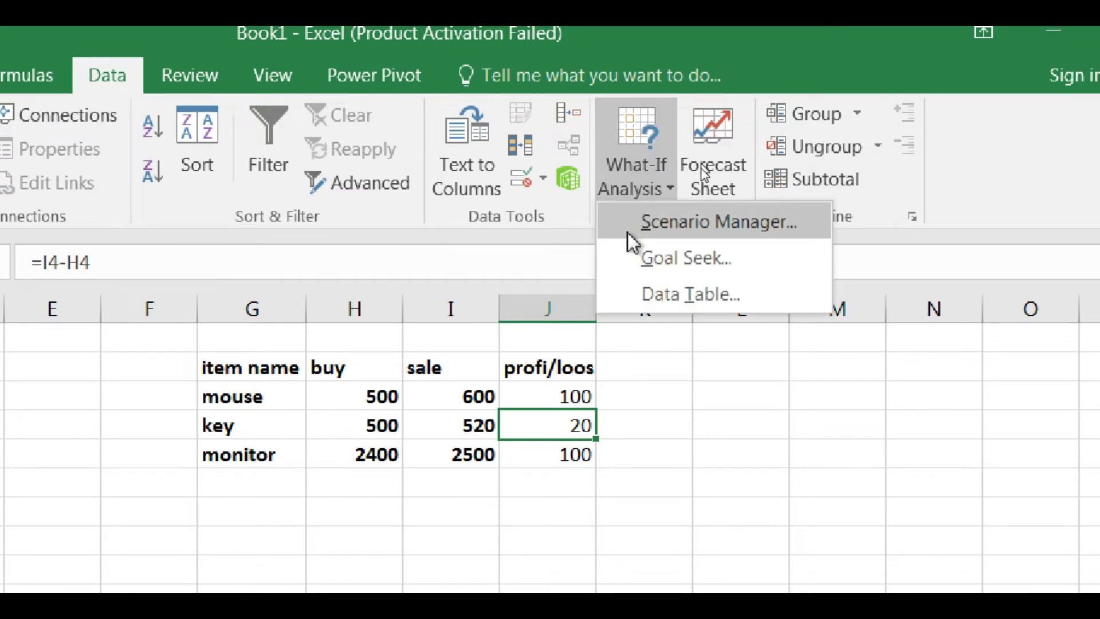
# Step: Goal-seek the key's profit J4 to 50 by changing I4, giving a sale of 550
pyautogui.click(632, 256)
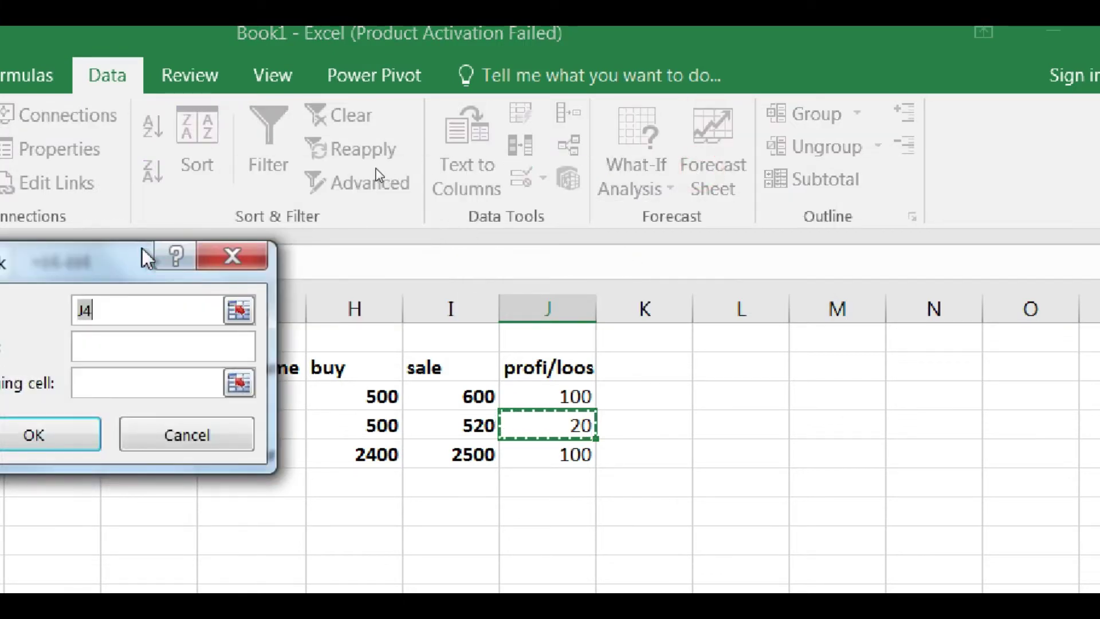
pyautogui.moveTo(147, 256)
pyautogui.mouseDown()
pyautogui.moveTo(917, 148)
pyautogui.moveTo(908, 152)
pyautogui.mouseUp()
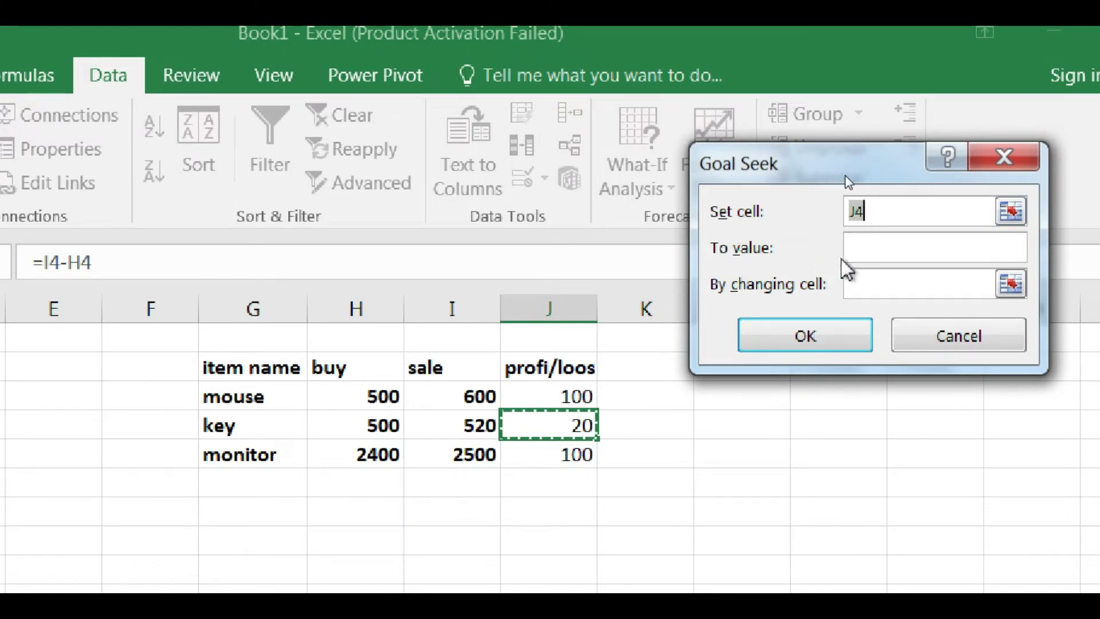
pyautogui.click(855, 253)
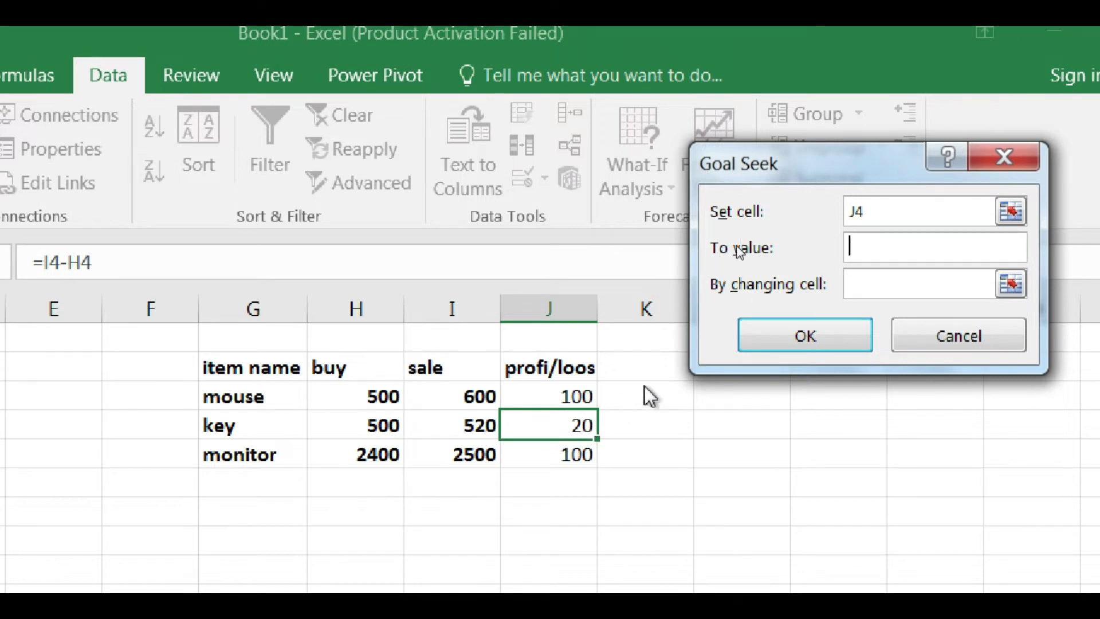
pyautogui.write('50')
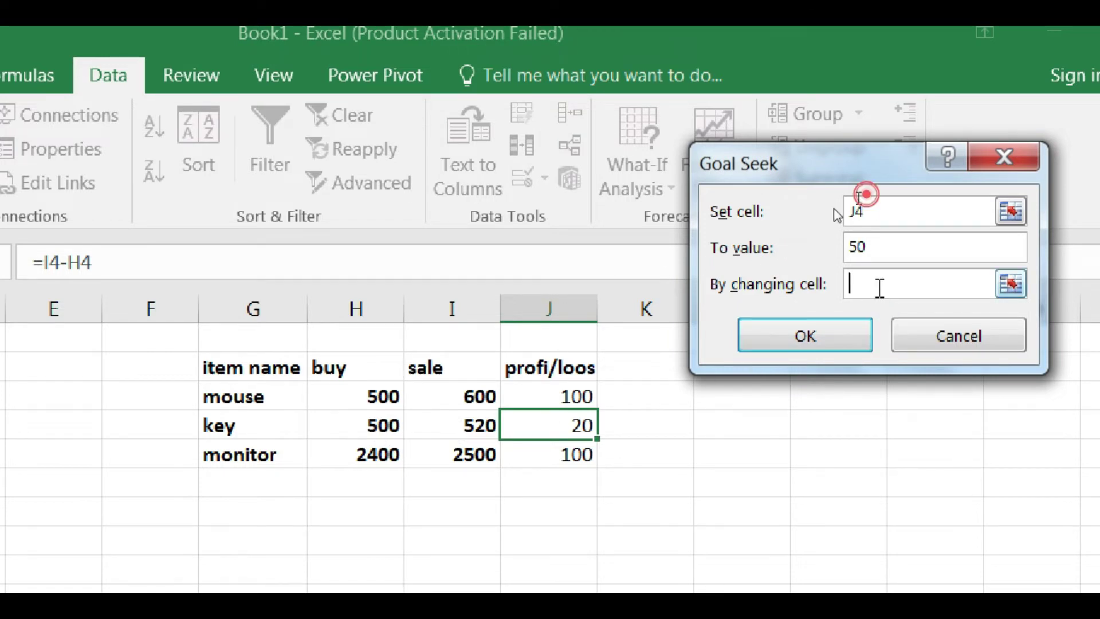
pyautogui.click(454, 425)
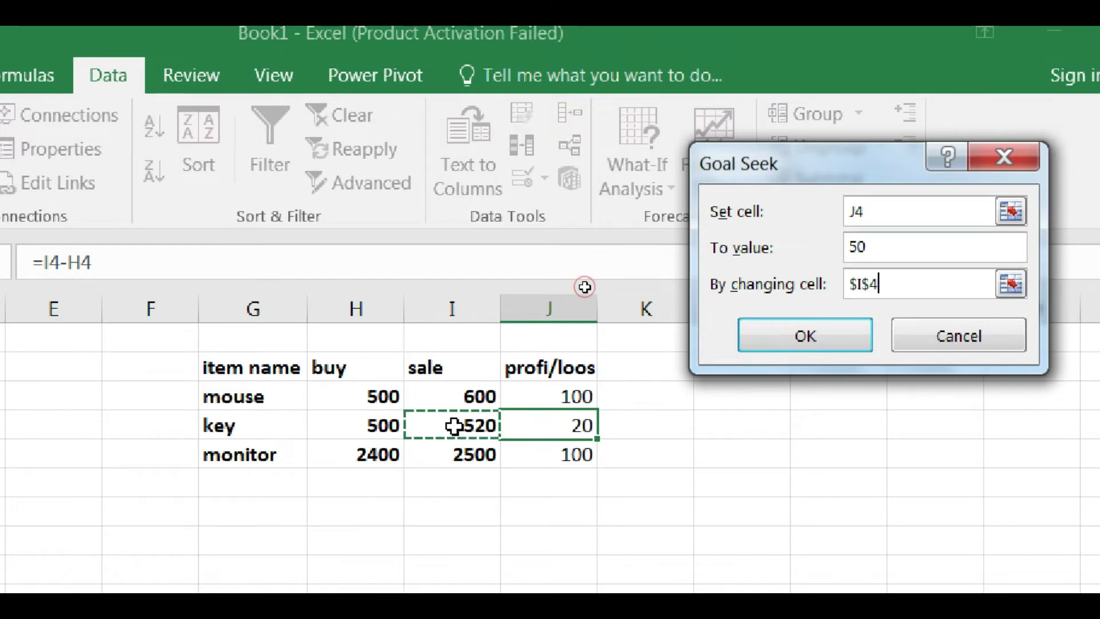
pyautogui.click(758, 334)
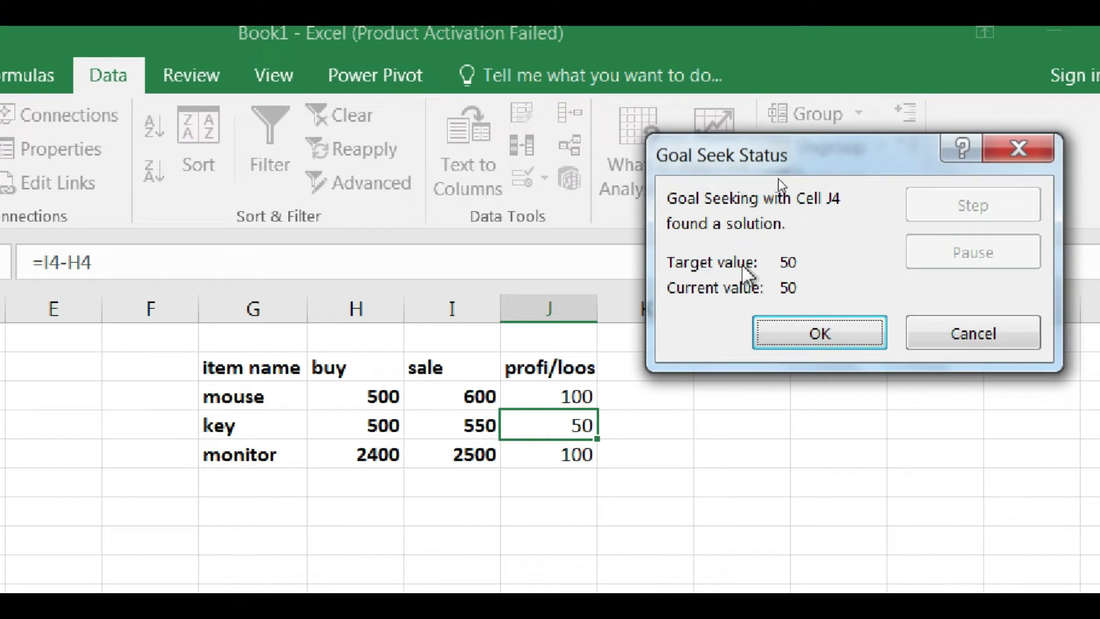
pyautogui.click(814, 335)
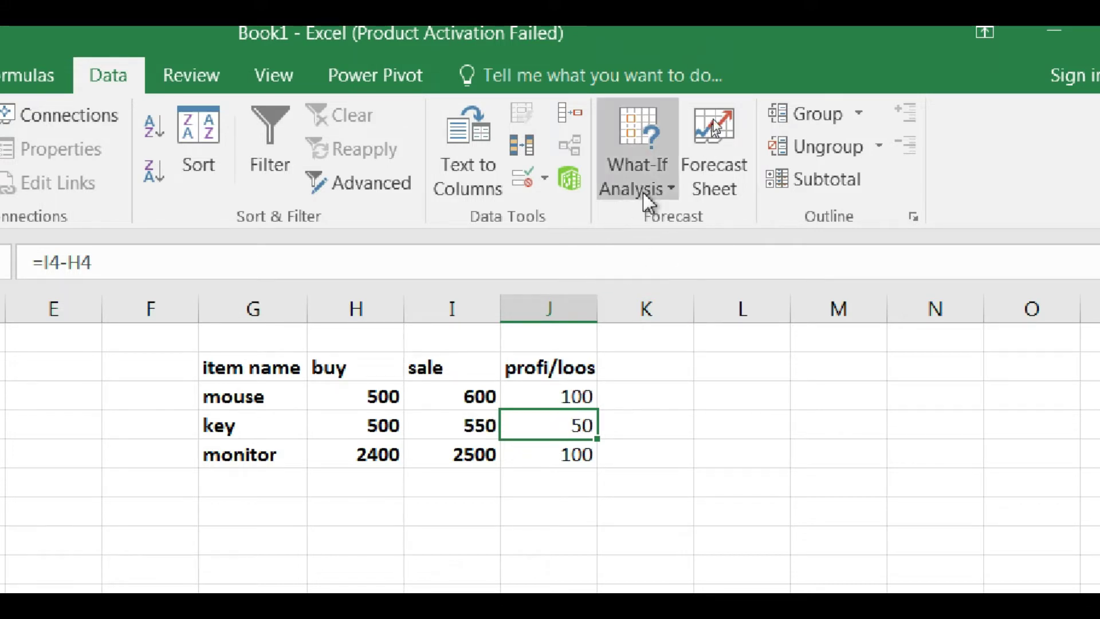
# Step: Goal-seek the monitor's profit J5 to 200 by changing I5, making its sale 2600
pyautogui.click(654, 177)
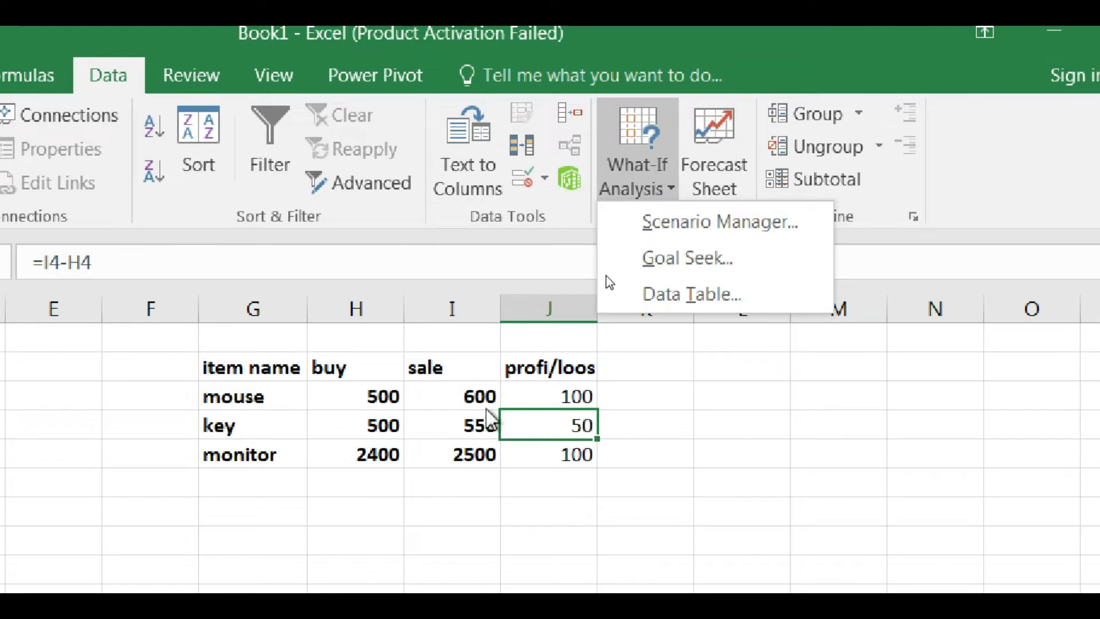
pyautogui.click(538, 455)
pyautogui.click(562, 448)
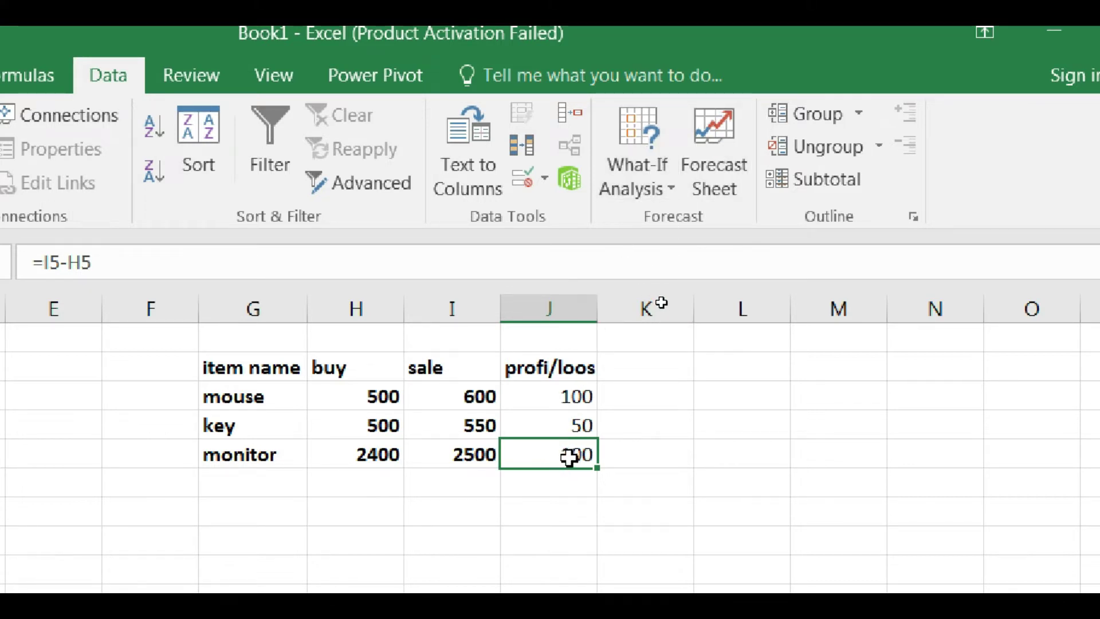
pyautogui.click(635, 170)
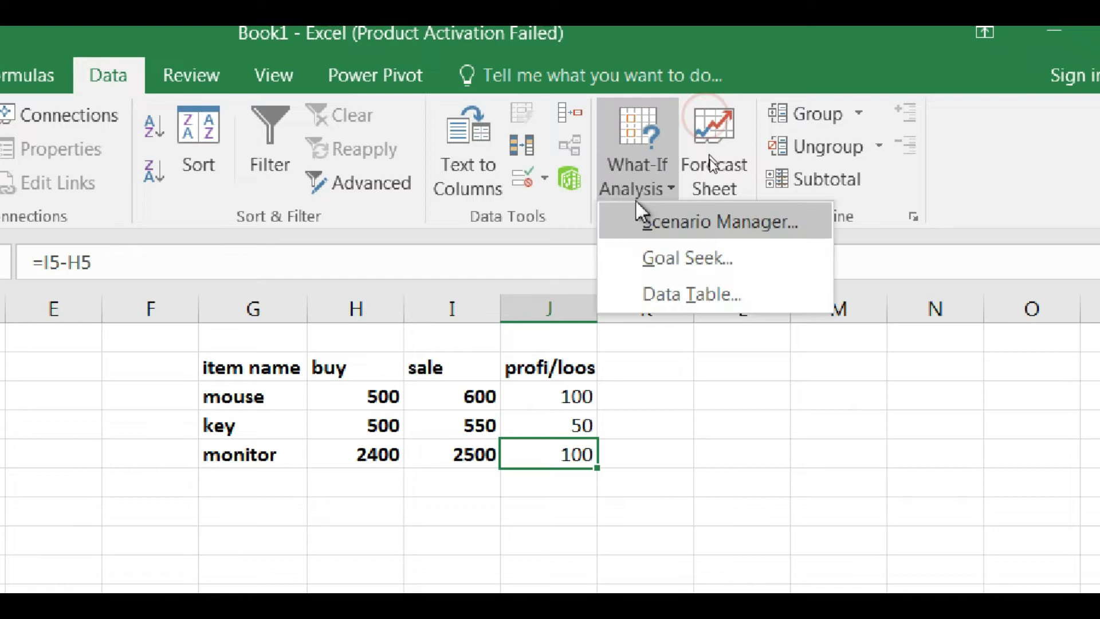
pyautogui.click(648, 253)
pyautogui.click(853, 243)
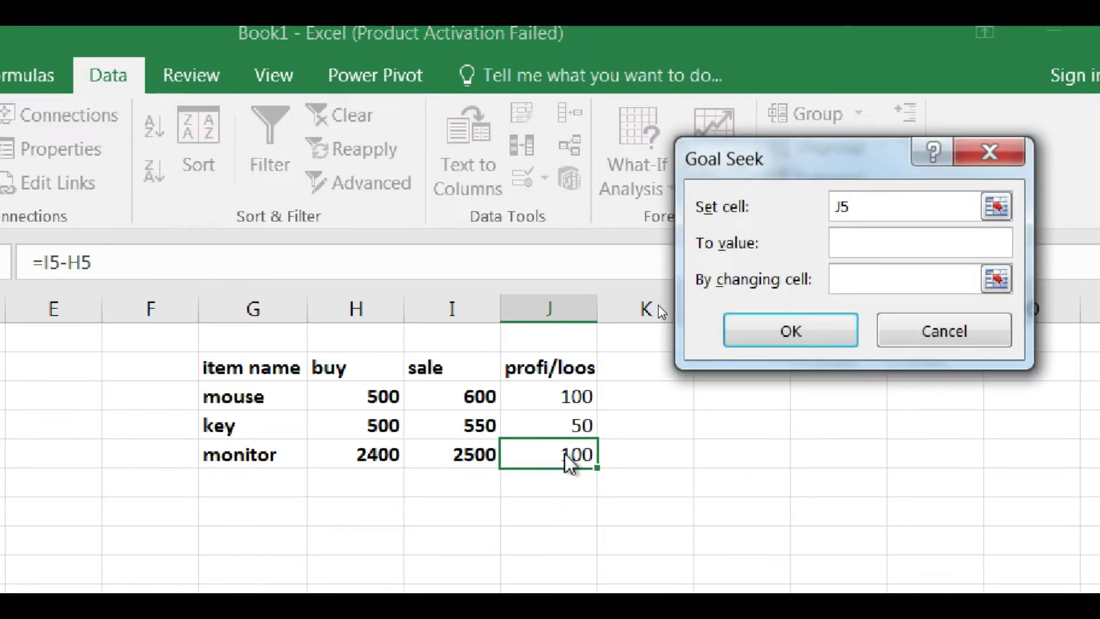
pyautogui.write('200')
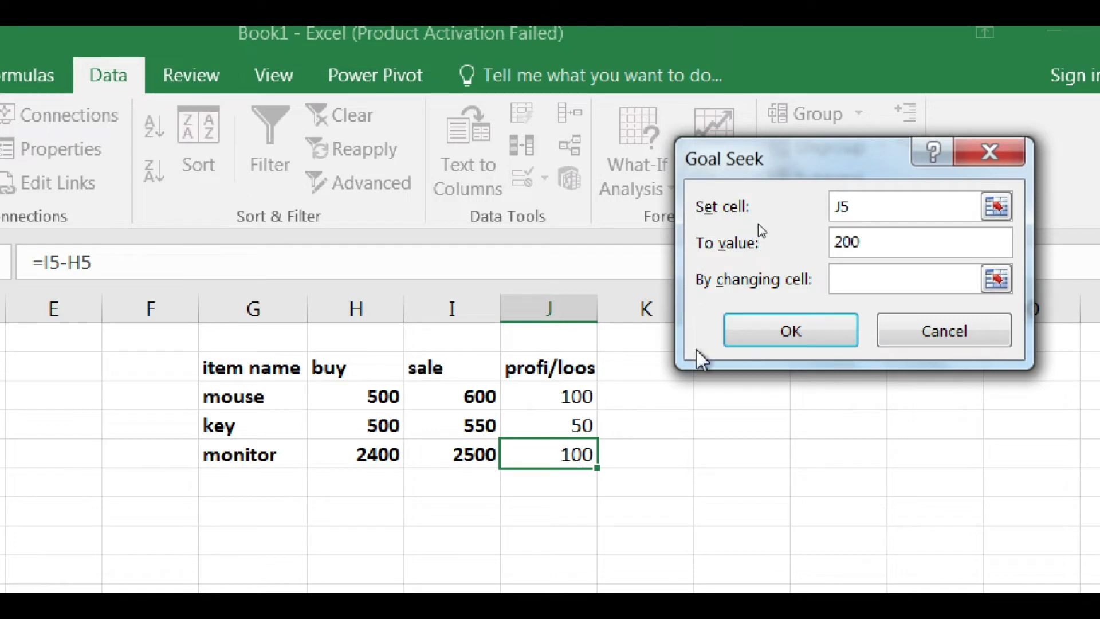
pyautogui.click(871, 280)
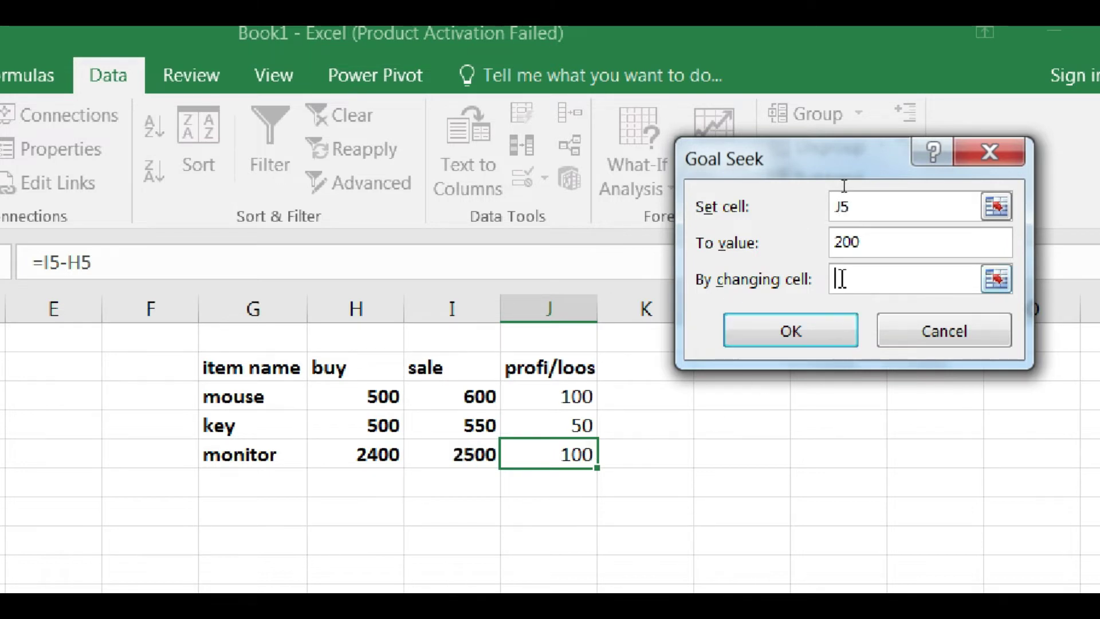
pyautogui.click(455, 453)
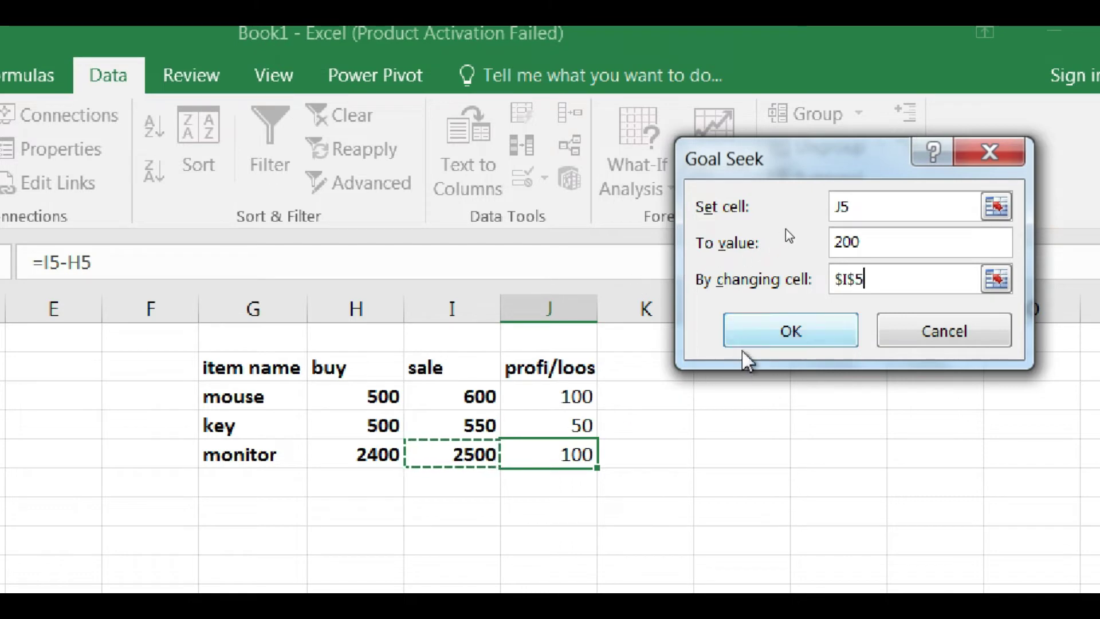
pyautogui.click(765, 335)
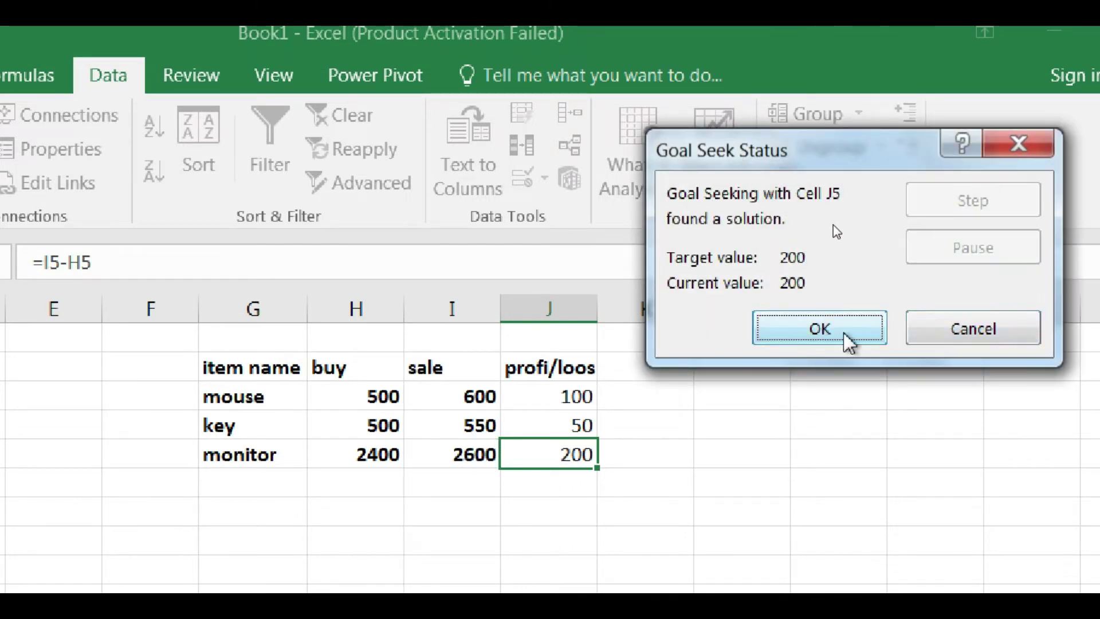
pyautogui.click(819, 337)
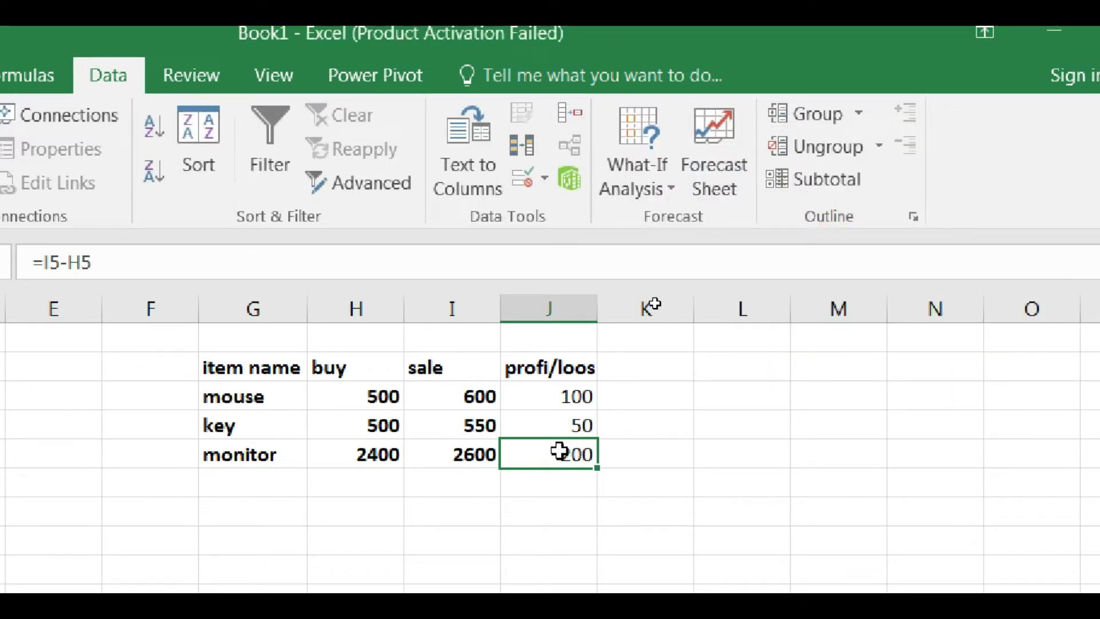
pyautogui.click(620, 134)
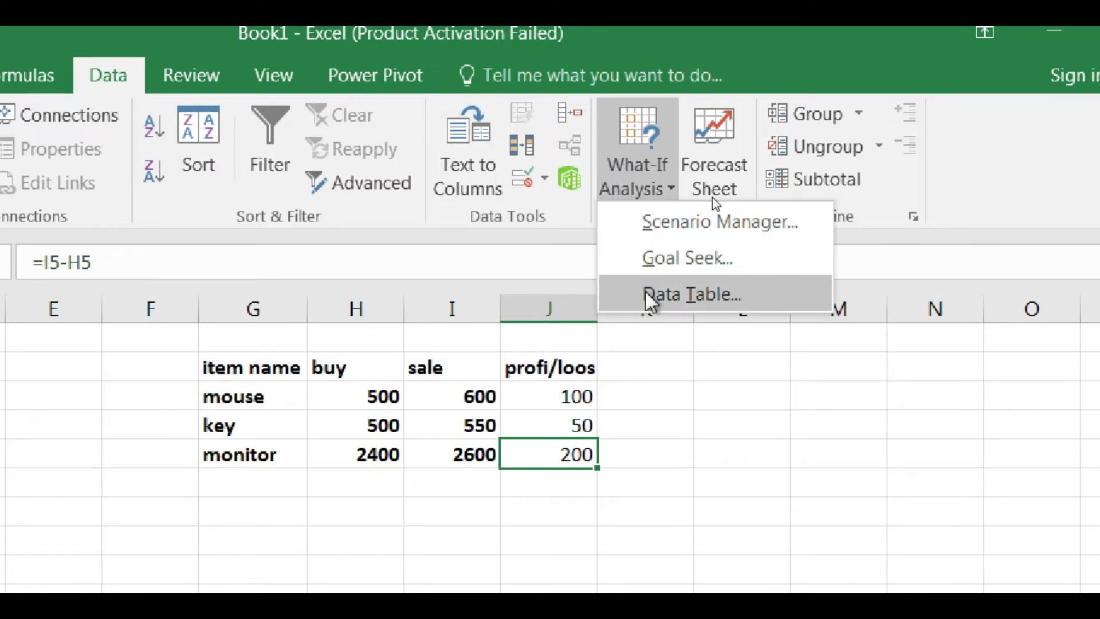
# Step: Enter 4 and 6 in M3:N3, 8 and 9 in P3:Q3, then select M3:Q11
pyautogui.click(637, 400)
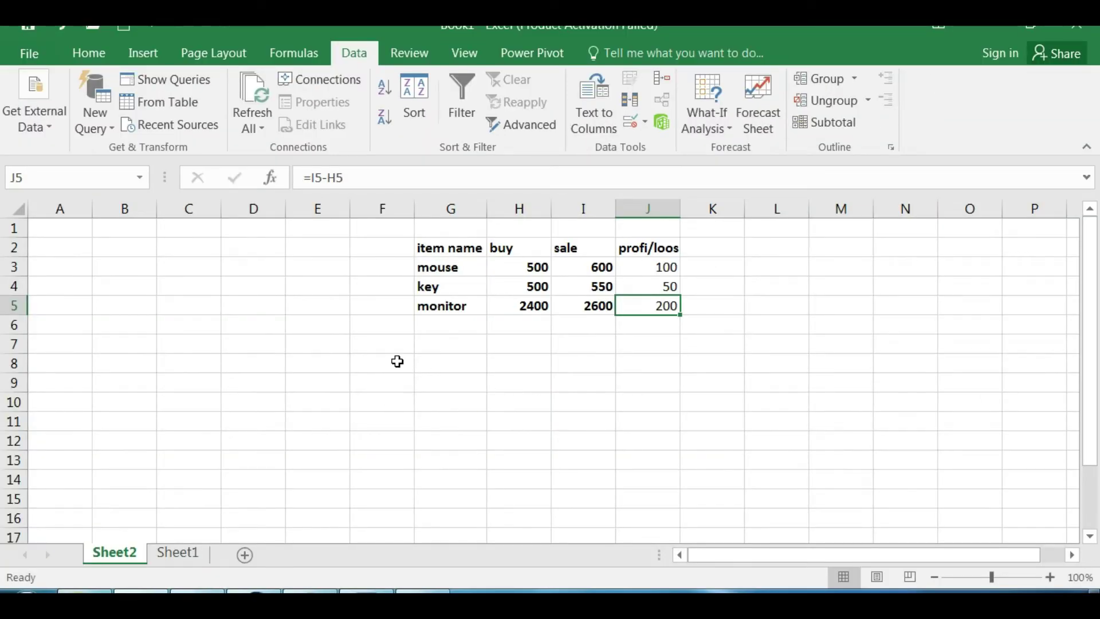
pyautogui.click(1072, 555)
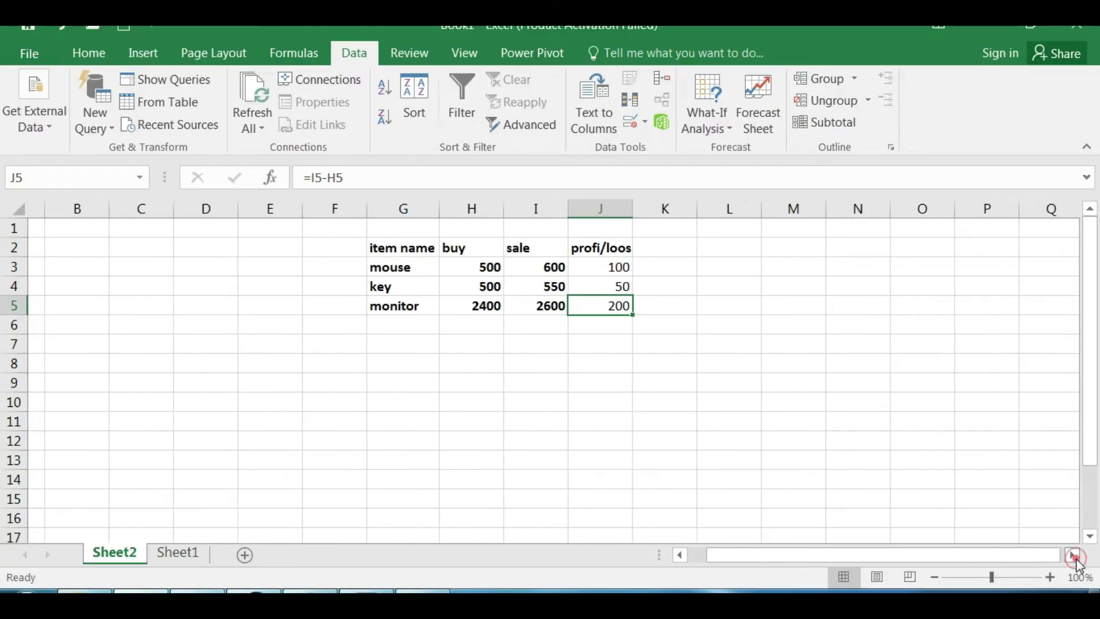
pyautogui.click(474, 266)
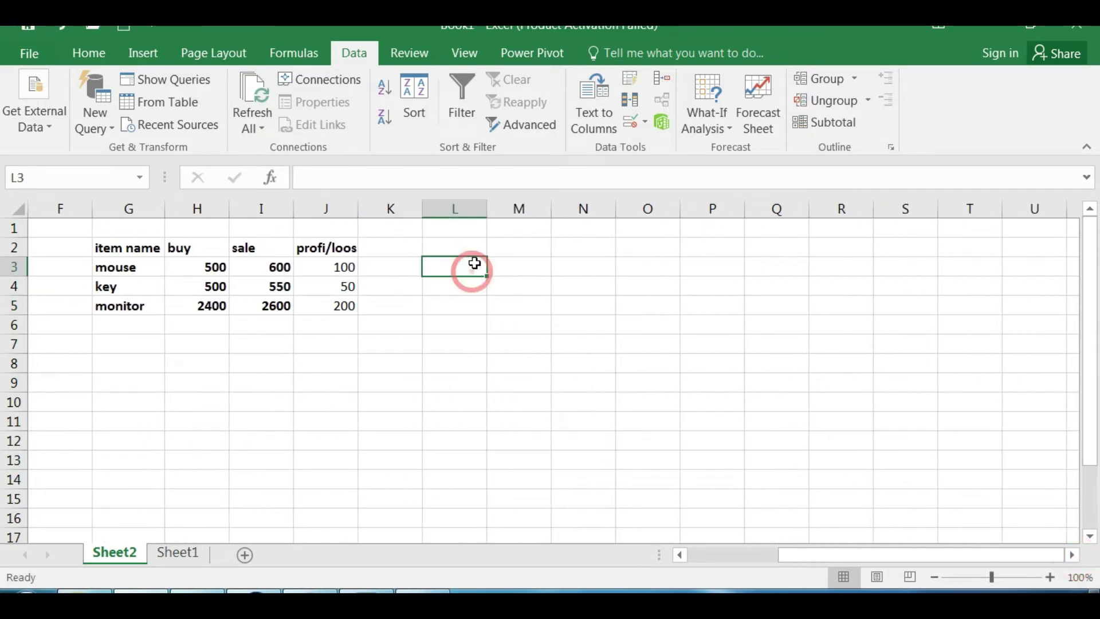
pyautogui.click(528, 263)
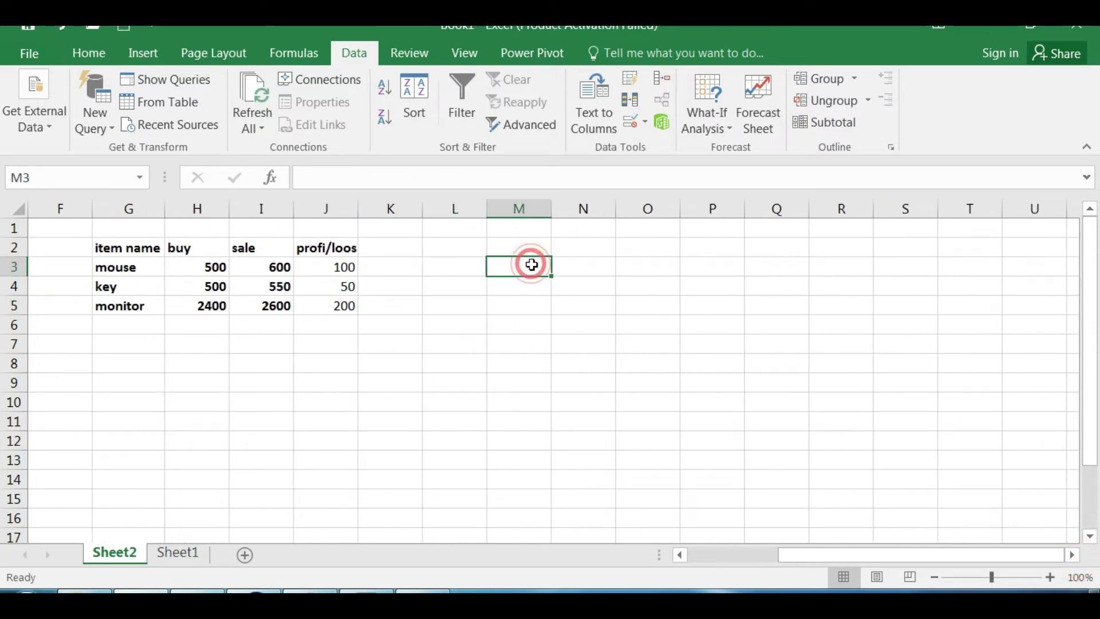
pyautogui.write('4')
pyautogui.press('Tab')
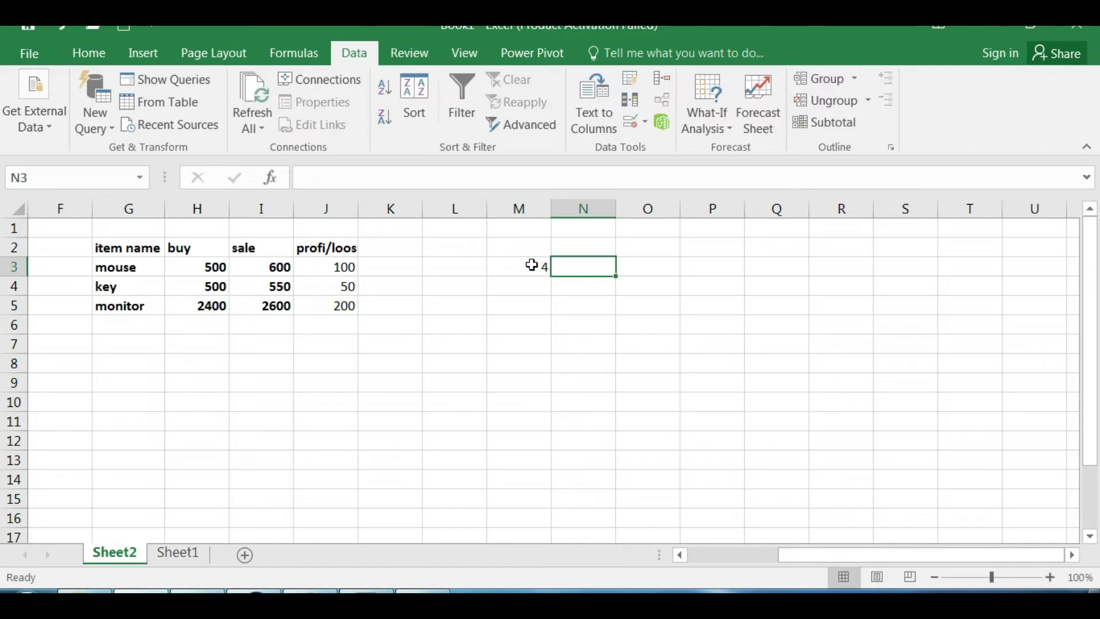
pyautogui.write('6')
pyautogui.press('Tab')
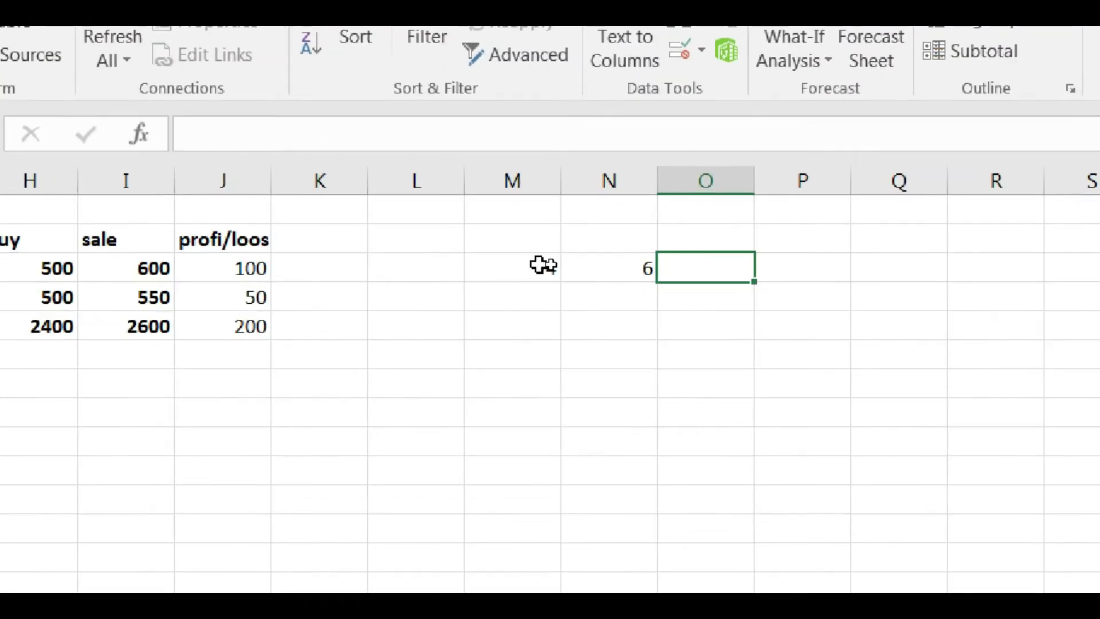
pyautogui.press('Tab')
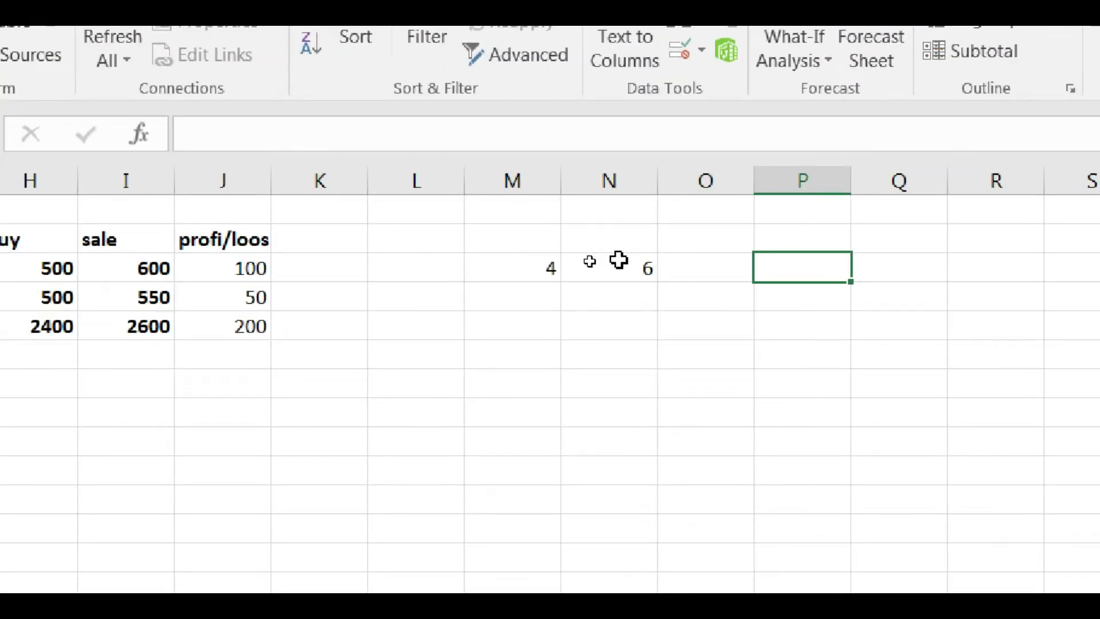
pyautogui.write('8')
pyautogui.press('Tab')
pyautogui.write('9')
pyautogui.press('Tab')
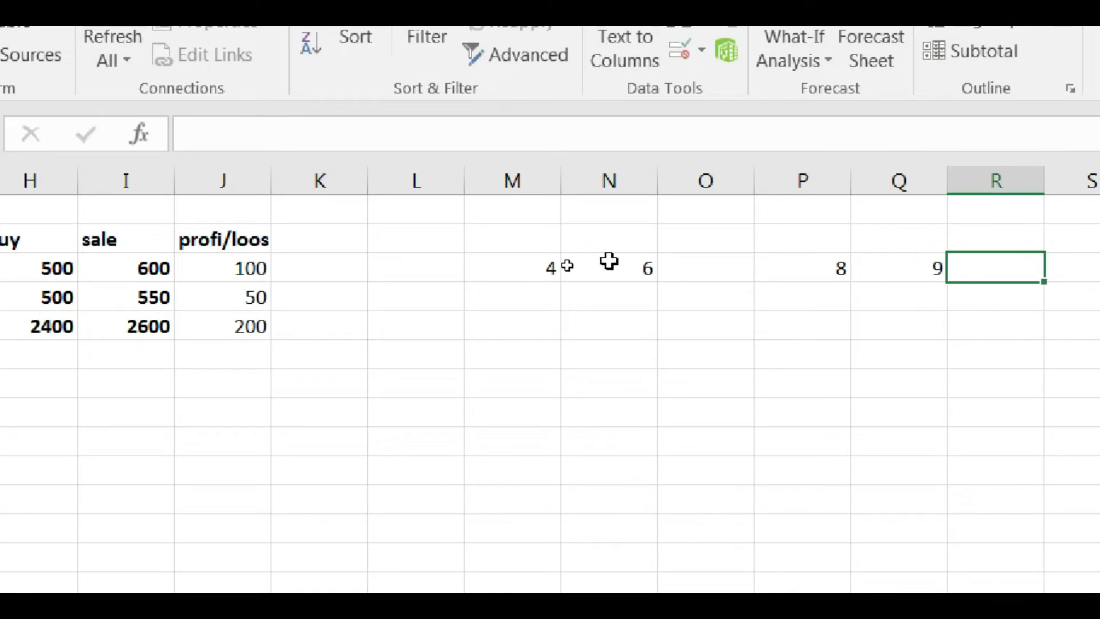
pyautogui.moveTo(539, 269)
pyautogui.mouseDown()
pyautogui.moveTo(829, 512)
pyautogui.moveTo(928, 481)
pyautogui.mouseUp()
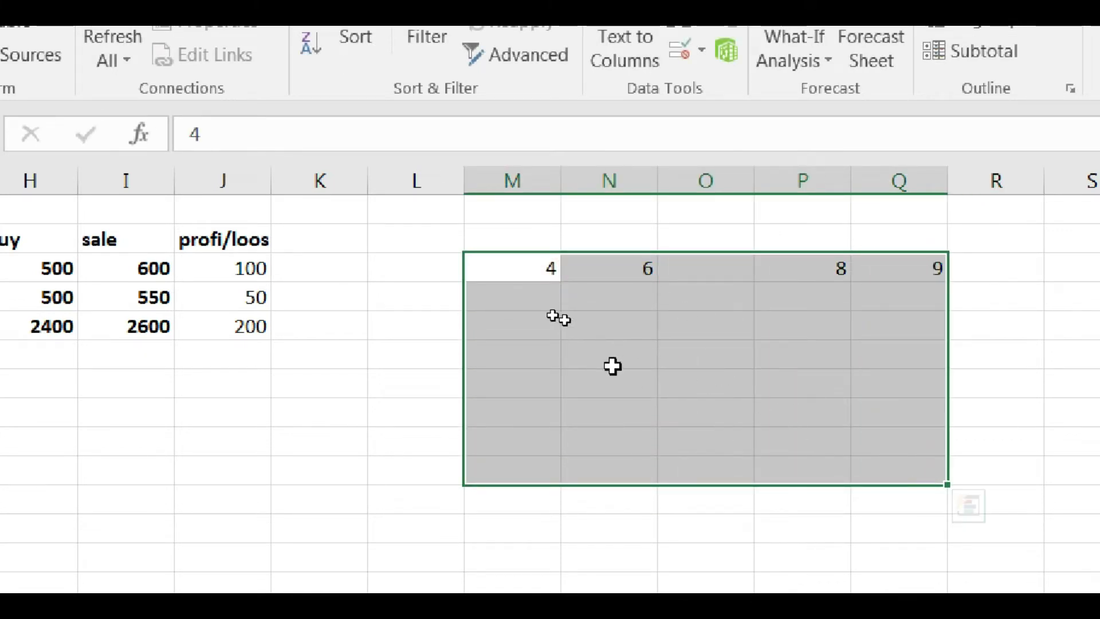
# Step: Enter the formula =K3*K2 in cell L3
pyautogui.click(462, 269)
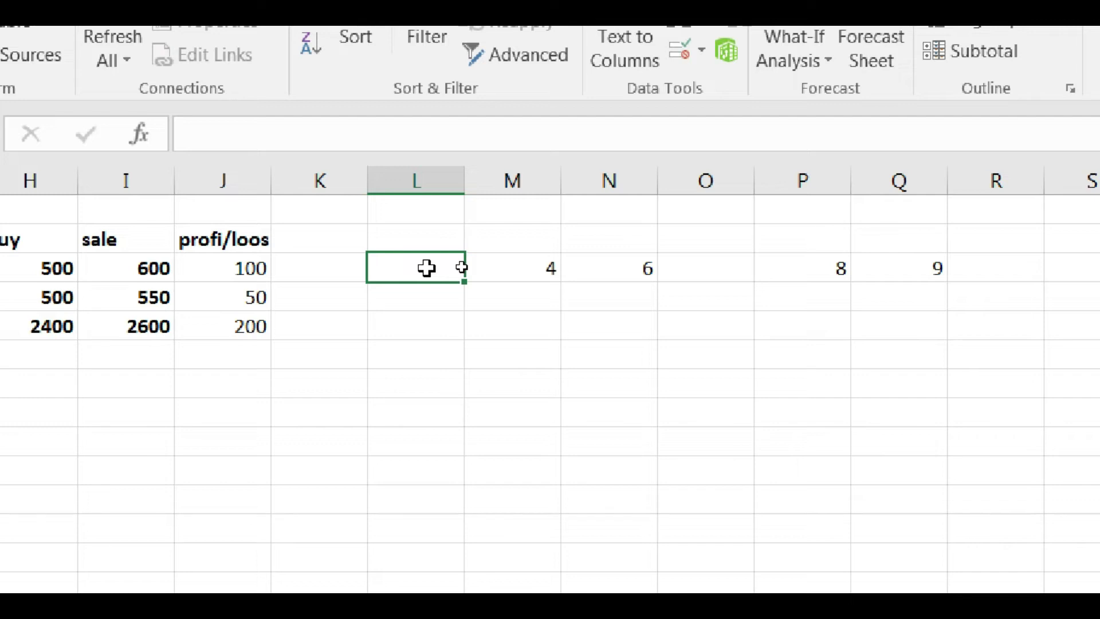
pyautogui.write('=')
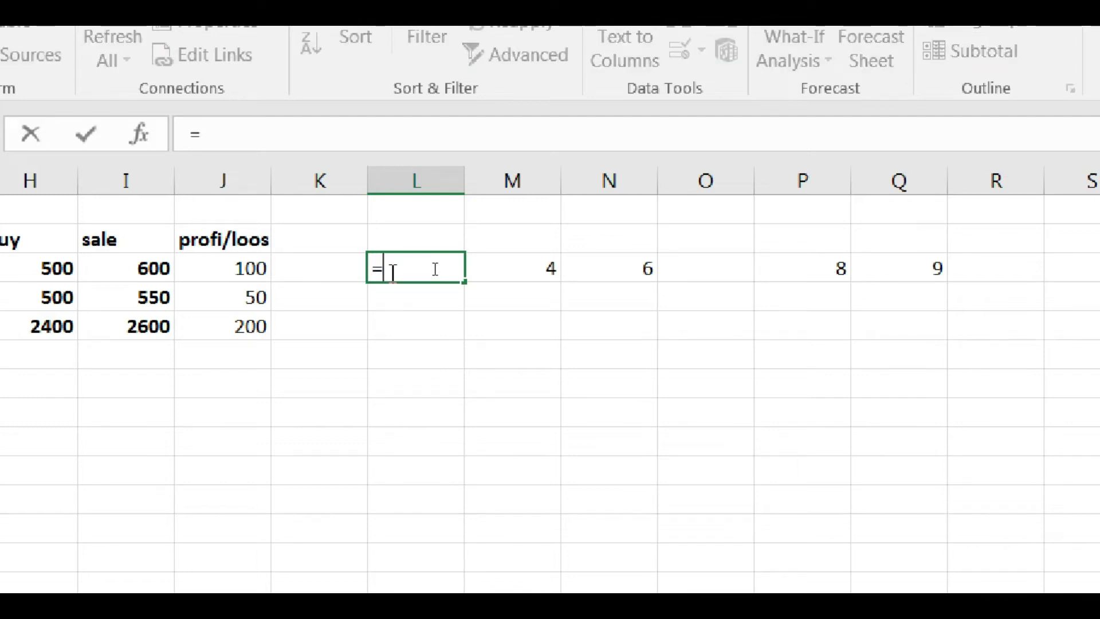
pyautogui.click(323, 260)
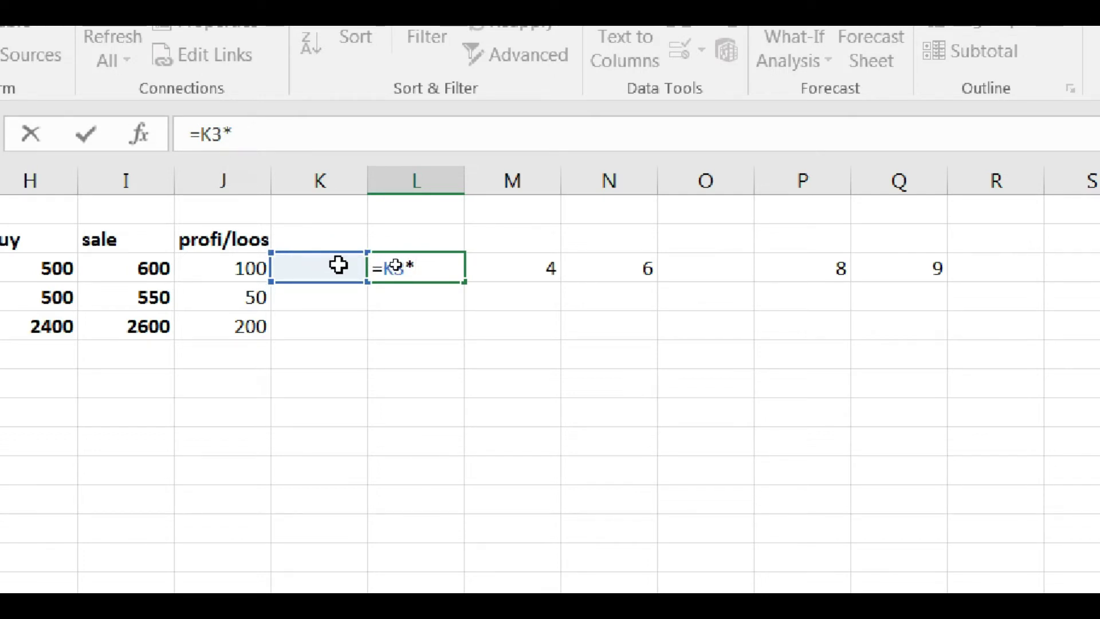
pyautogui.click(299, 234)
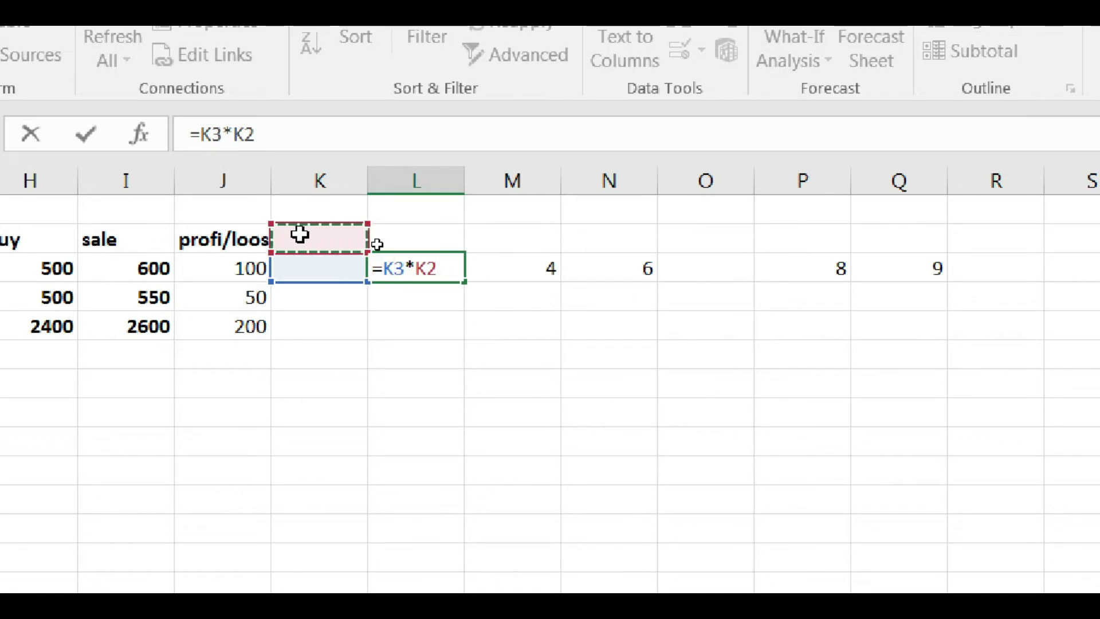
pyautogui.press('Return')
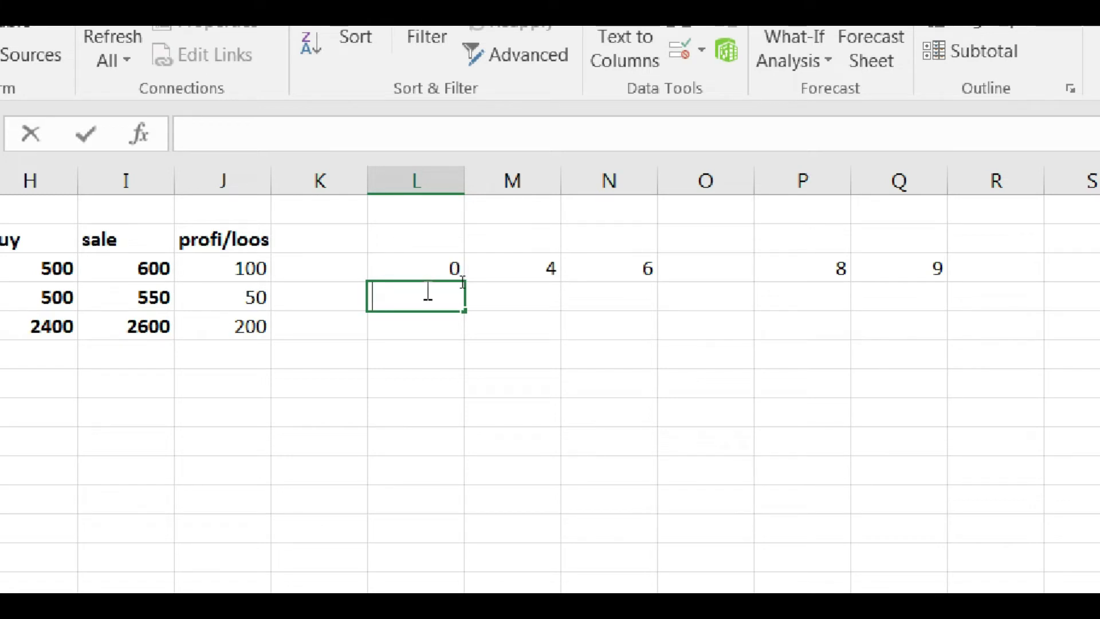
# Step: List the values 2 through 10 in L4:L12 and select the grid to column Q
pyautogui.write('2')
pyautogui.press('Return')
pyautogui.write('3')
pyautogui.press('Return')
pyautogui.write('45')
pyautogui.press('Return')
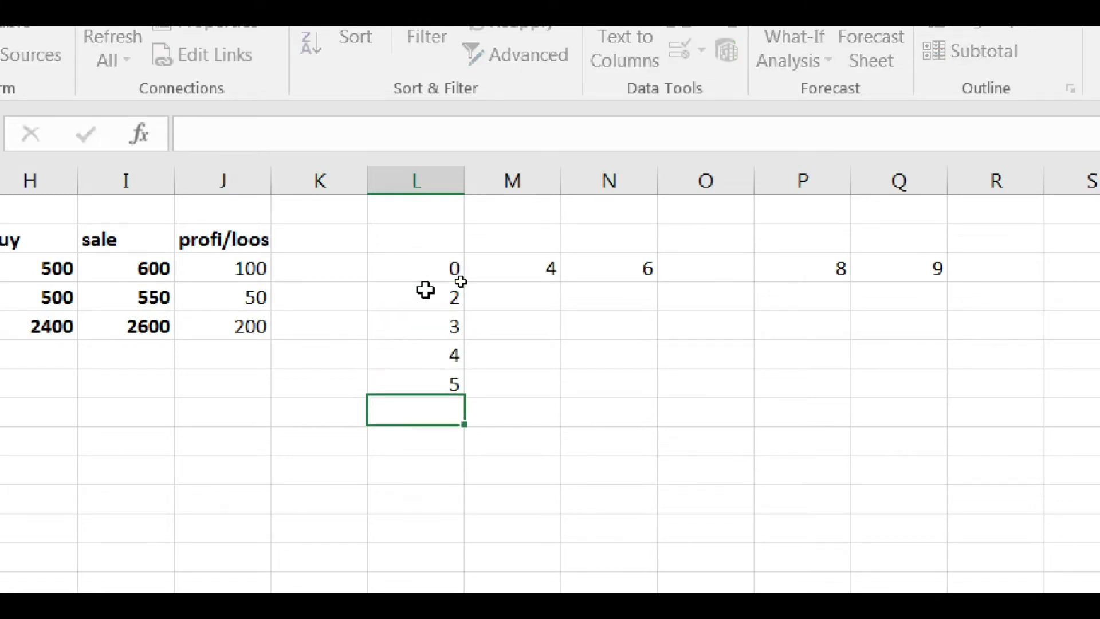
pyautogui.write('6')
pyautogui.press('Return')
pyautogui.write('78')
pyautogui.press('Return')
pyautogui.write('9')
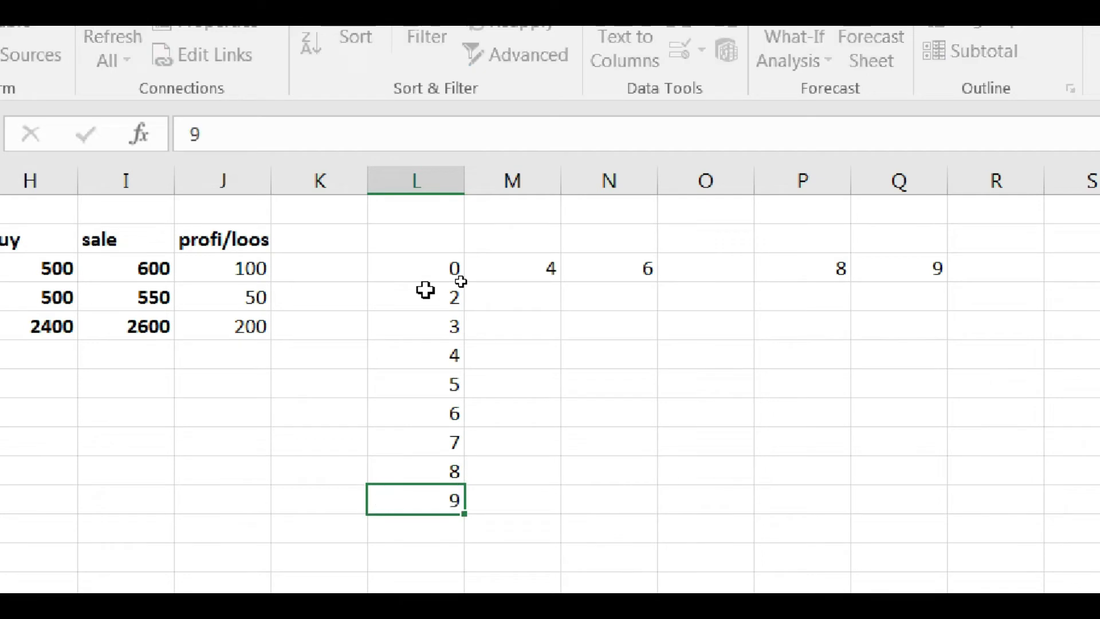
pyautogui.press('Return')
pyautogui.write('10')
pyautogui.click(434, 315)
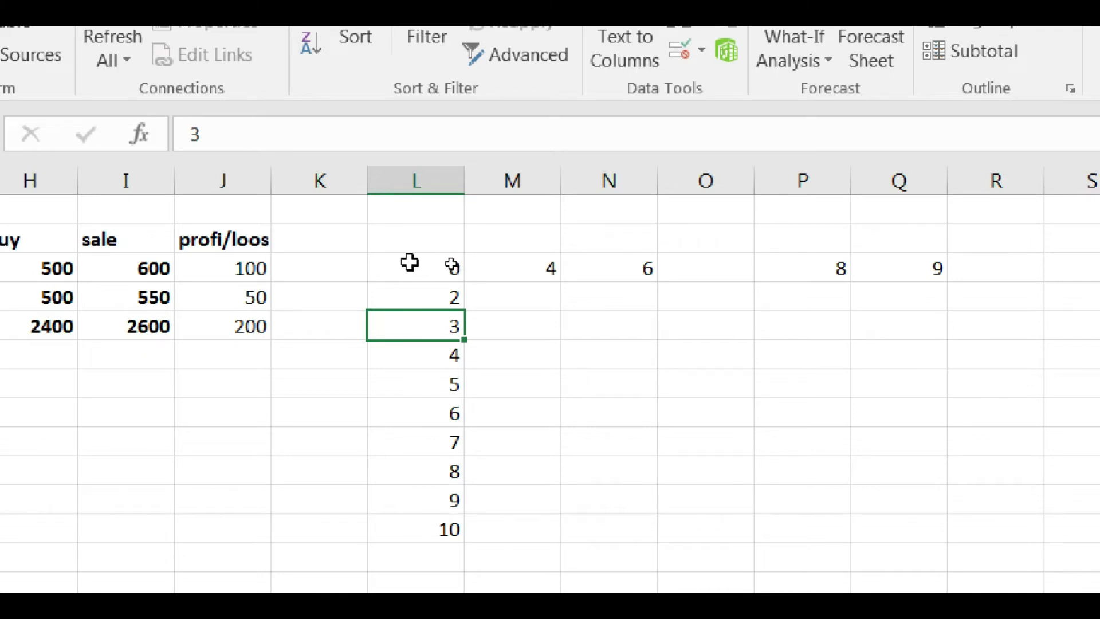
pyautogui.moveTo(411, 267)
pyautogui.mouseDown()
pyautogui.moveTo(645, 352)
pyautogui.moveTo(855, 515)
pyautogui.moveTo(875, 525)
pyautogui.moveTo(882, 517)
pyautogui.mouseUp()
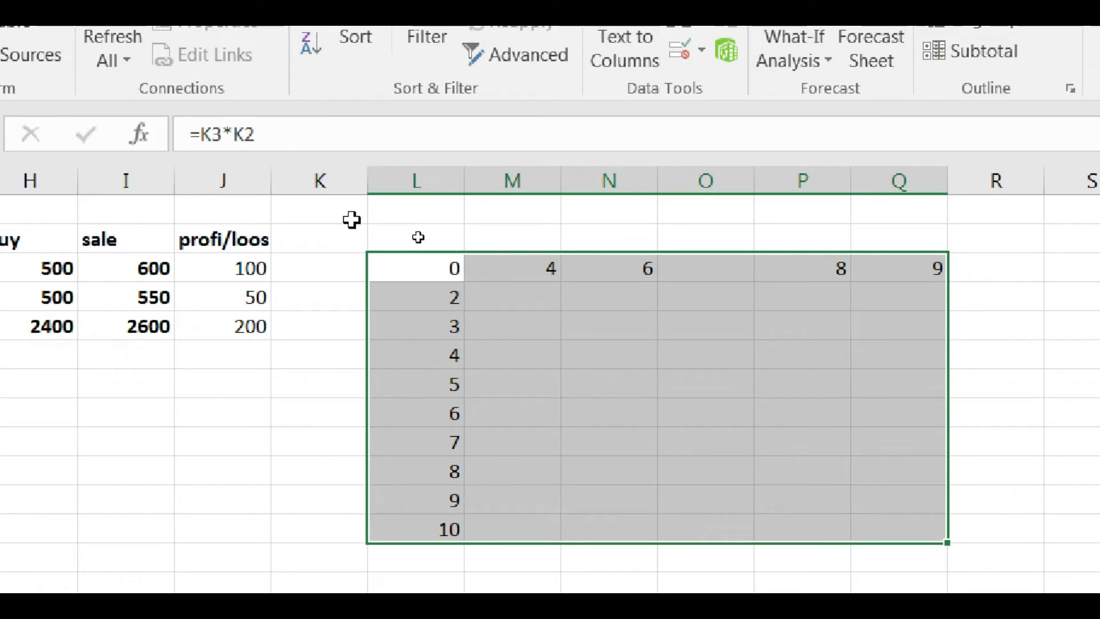
# Step: Select the L3:R12 grid and open the Data Table dialog
pyautogui.moveTo(426, 241); pyautogui.dragTo(687, 386)
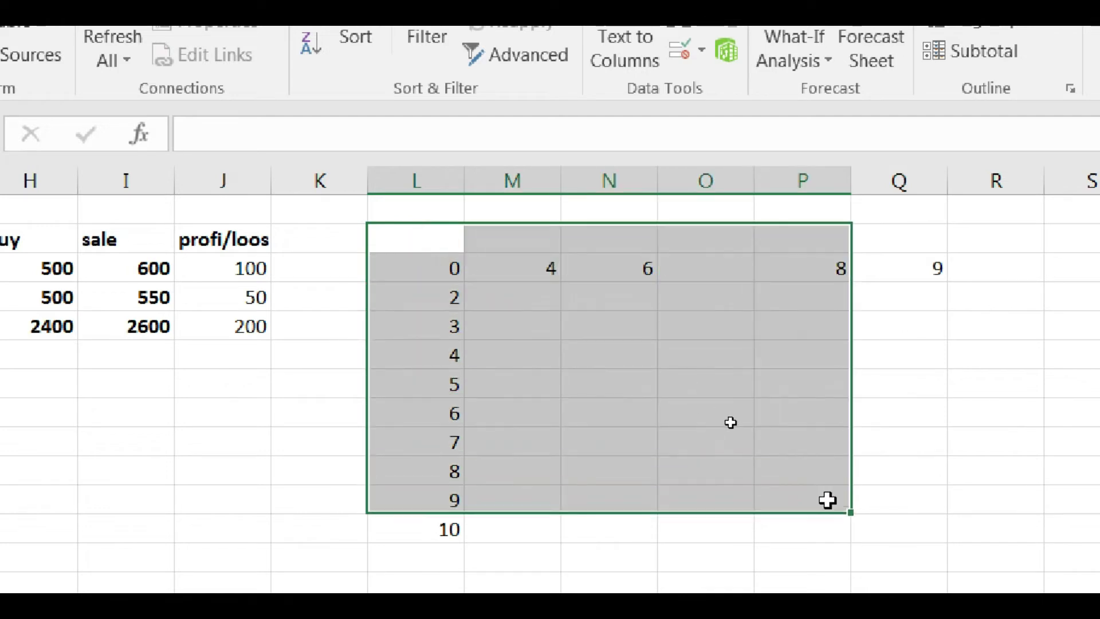
pyautogui.moveTo(725, 421); pyautogui.dragTo(836, 523)
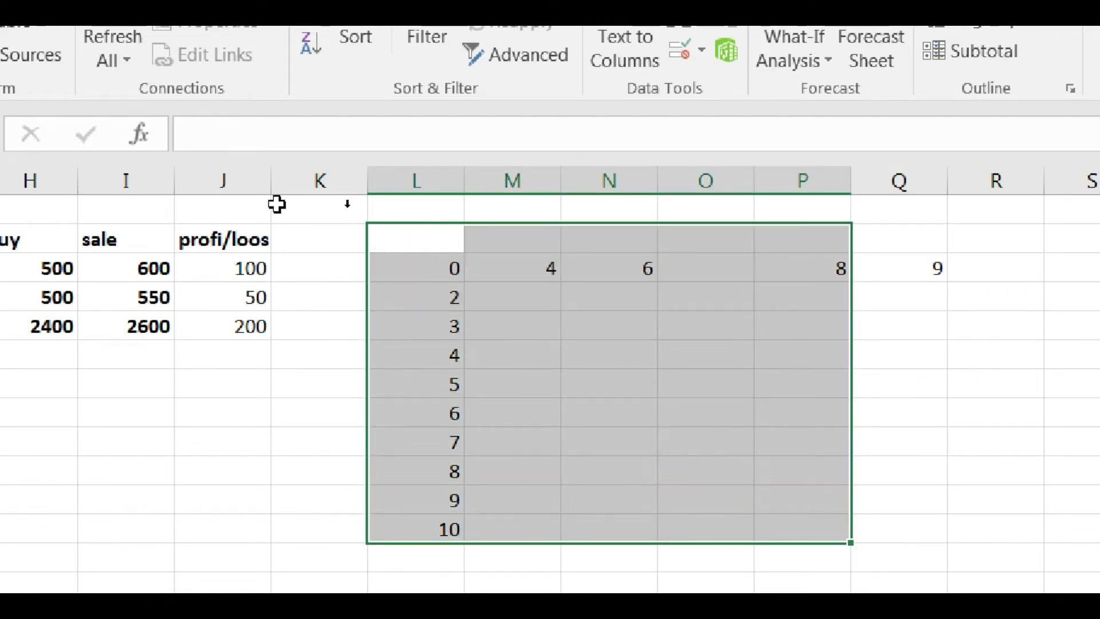
pyautogui.click(431, 269)
pyautogui.moveTo(431, 269)
pyautogui.mouseDown()
pyautogui.moveTo(955, 480)
pyautogui.moveTo(953, 529)
pyautogui.mouseUp()
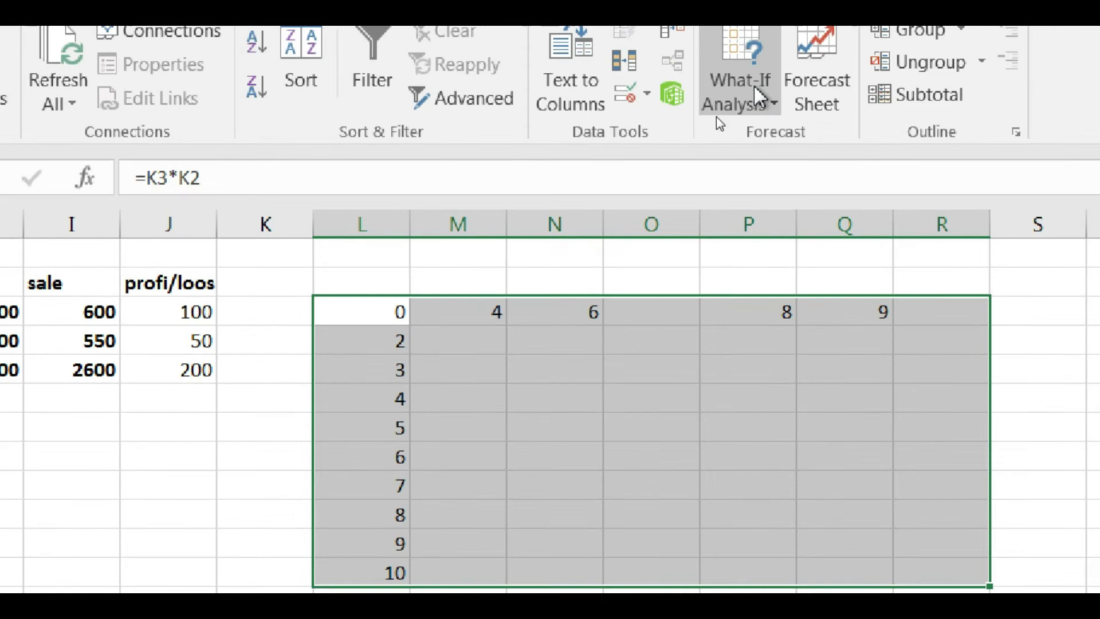
pyautogui.click(718, 112)
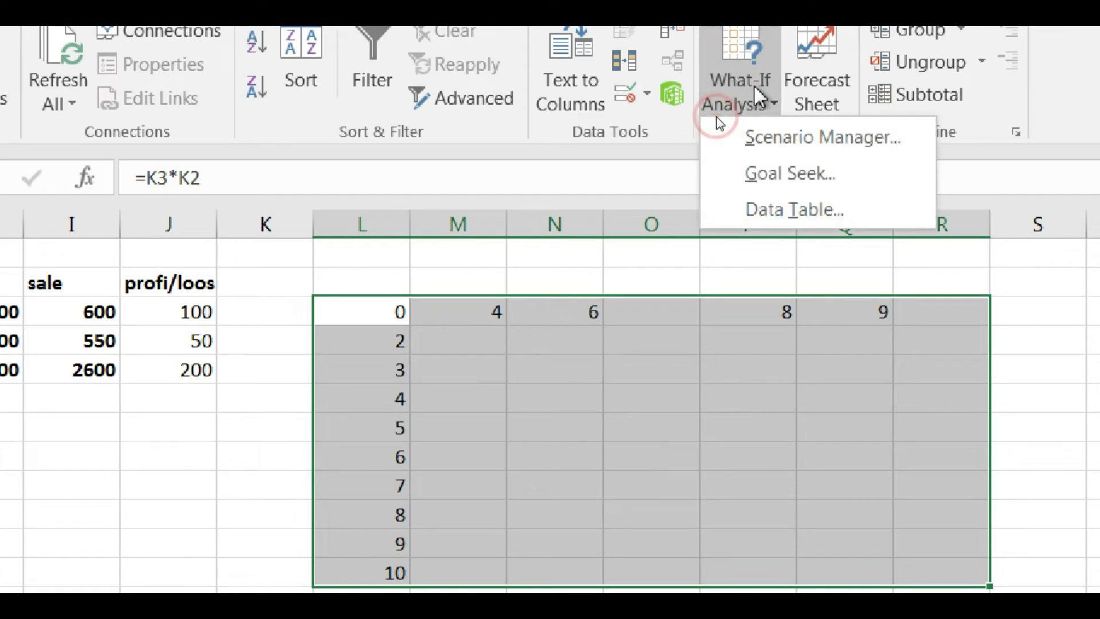
pyautogui.click(704, 202)
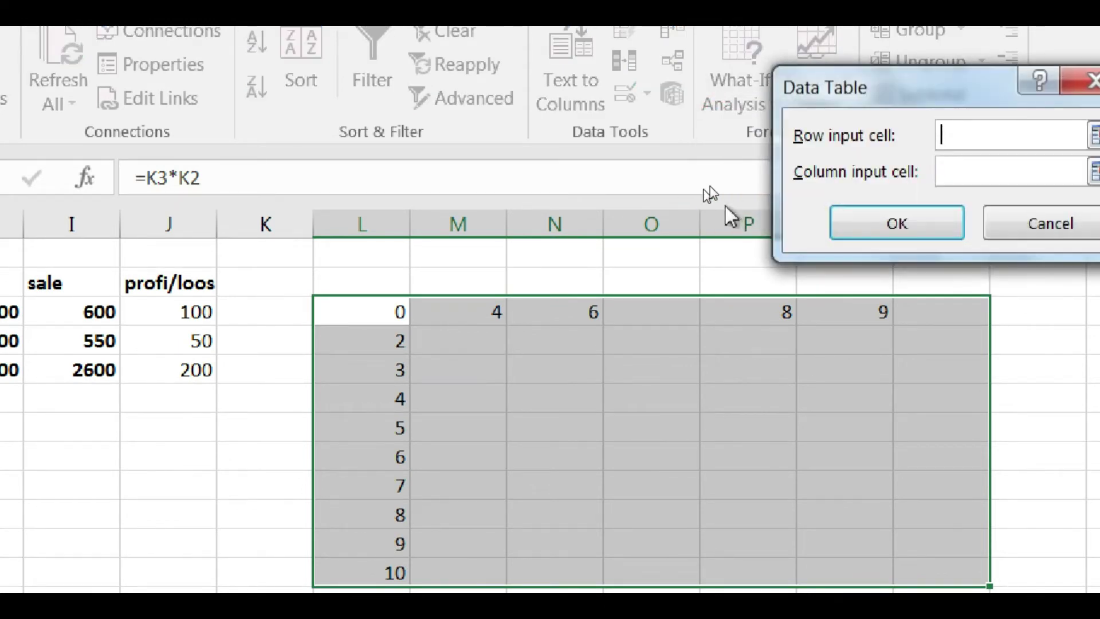
# Step: Set row input cell K3 and column input cell K2 to compute the table
pyautogui.moveTo(869, 109); pyautogui.dragTo(628, 175)
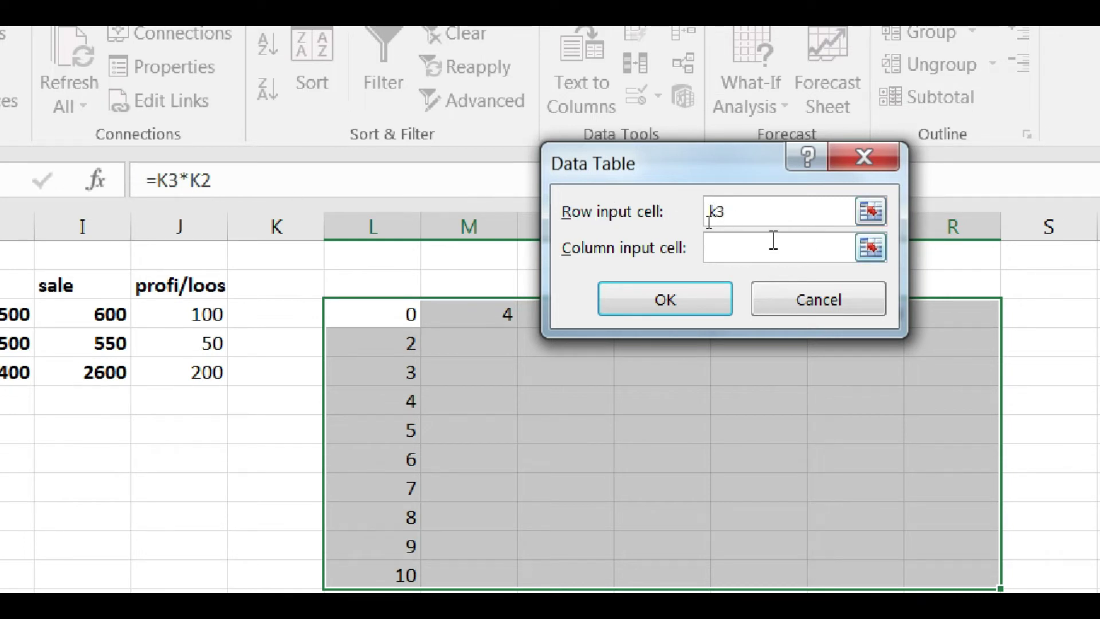
pyautogui.click(737, 252)
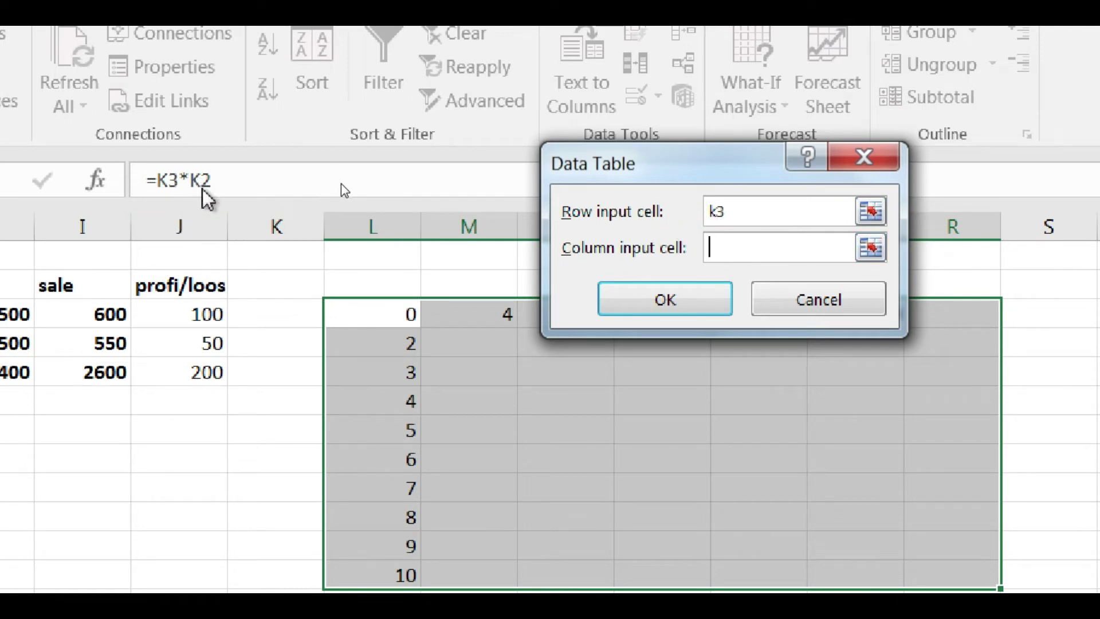
pyautogui.write('k2')
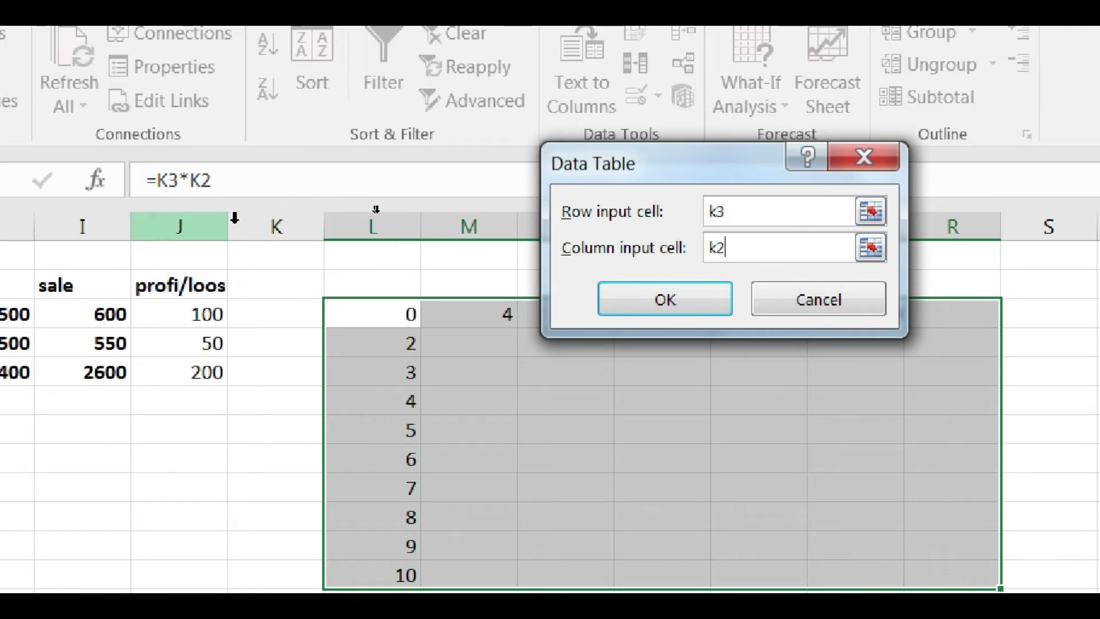
pyautogui.click(618, 312)
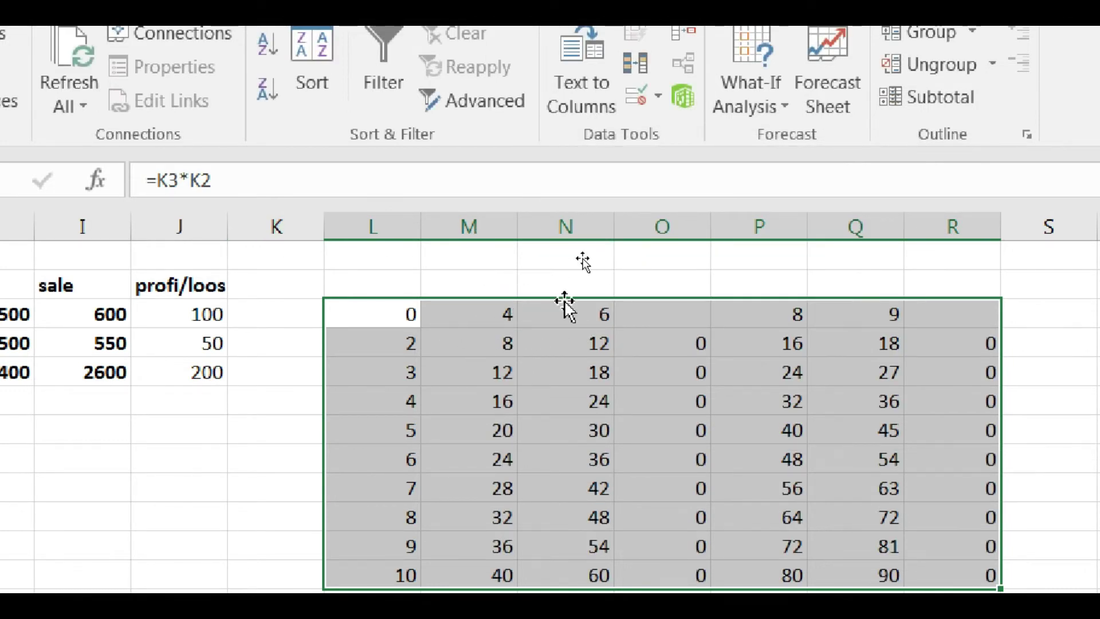
# Step: Inspect the {=TABLE(K3,K2)} results, including the zero-filled column R and value 18
pyautogui.moveTo(564, 314); pyautogui.dragTo(562, 372)
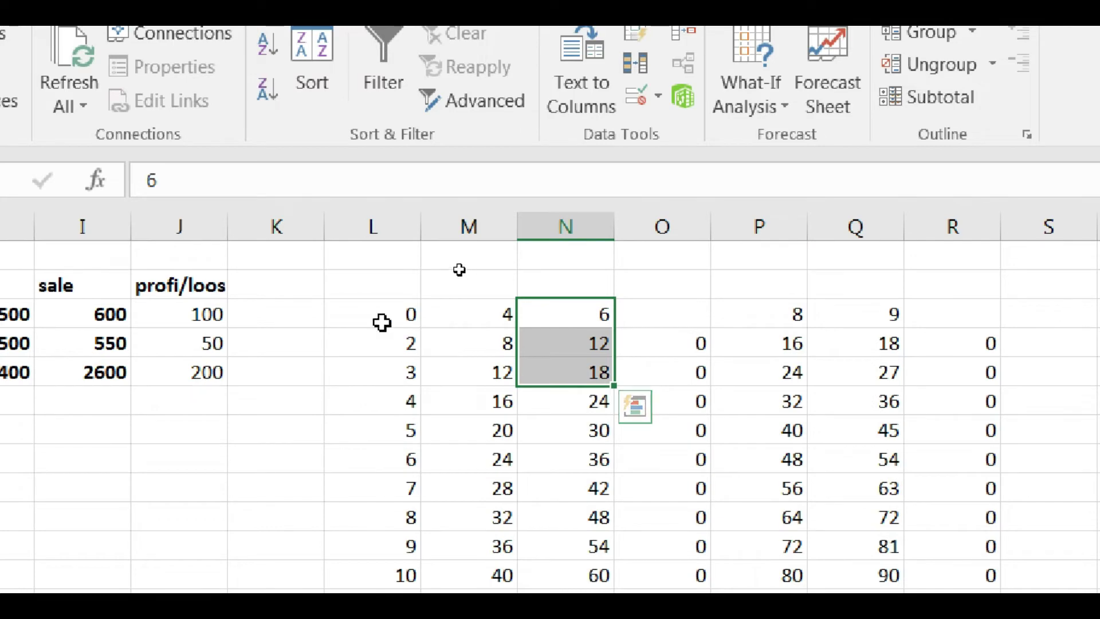
pyautogui.moveTo(379, 311)
pyautogui.mouseDown()
pyautogui.moveTo(885, 547)
pyautogui.moveTo(943, 549)
pyautogui.mouseUp()
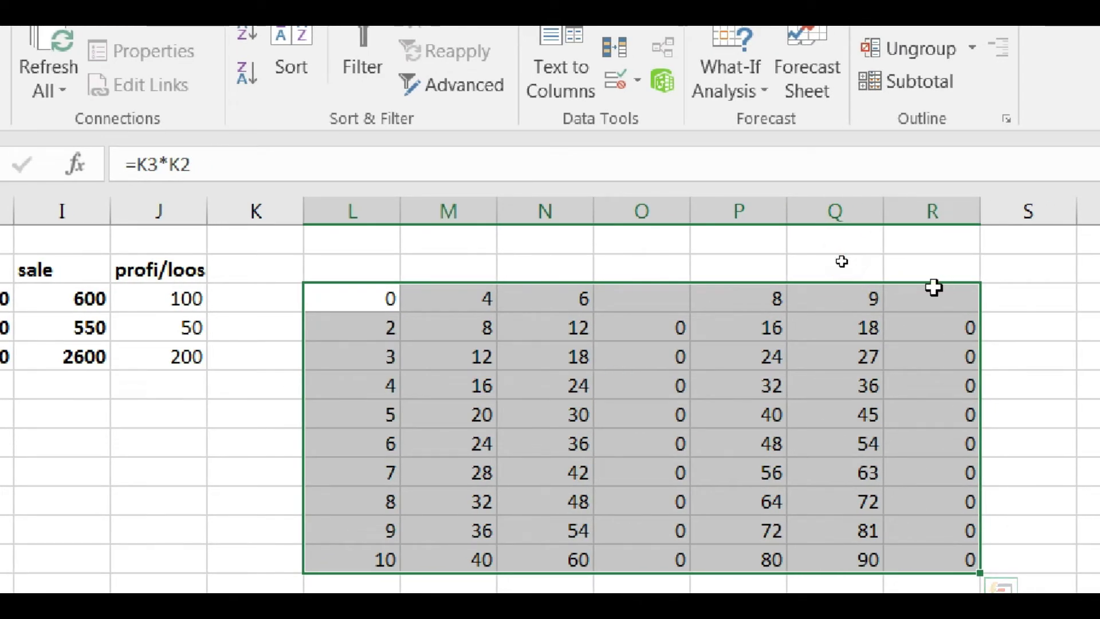
pyautogui.click(934, 293)
pyautogui.click(940, 329)
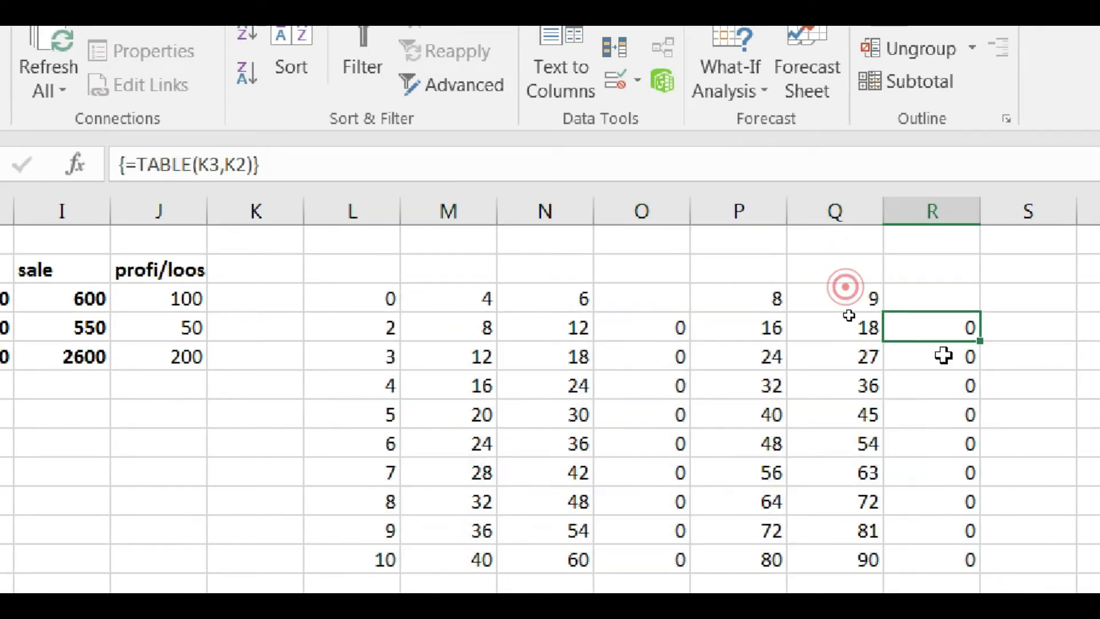
pyautogui.click(944, 393)
pyautogui.moveTo(953, 320); pyautogui.dragTo(954, 546)
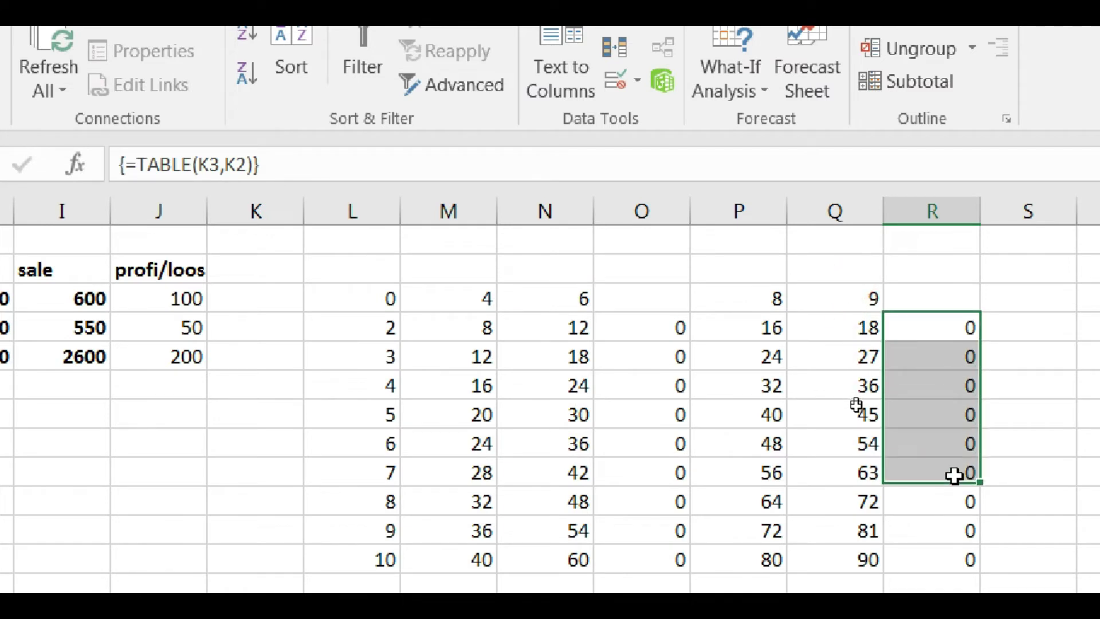
pyautogui.click(590, 360)
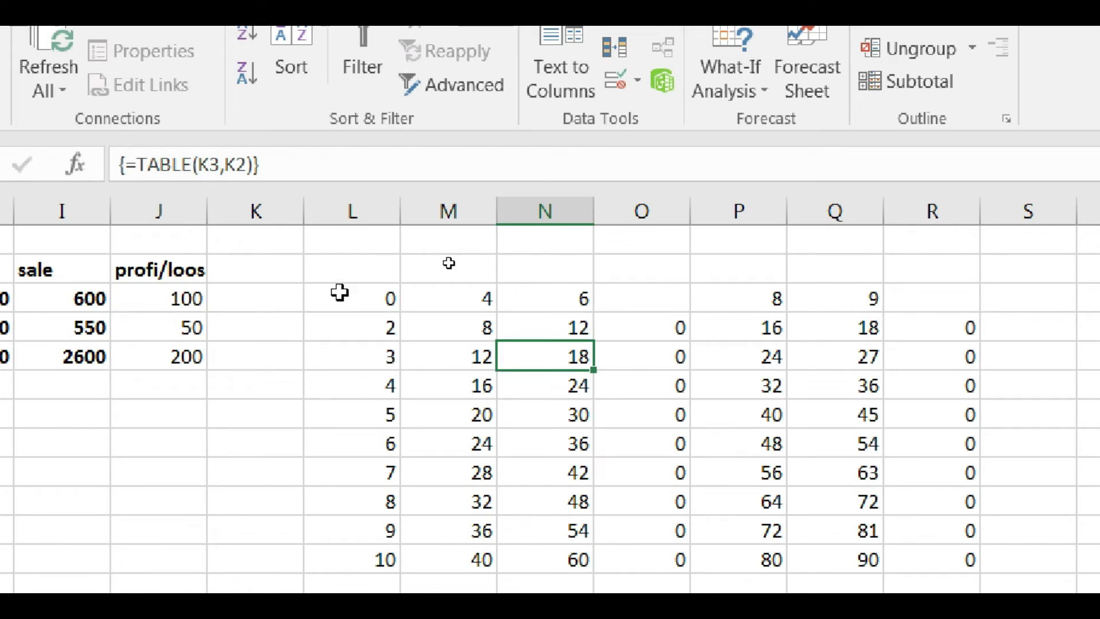
# Step: Check a zero cell in column O and select the entire data table block
pyautogui.moveTo(343, 292)
pyautogui.mouseDown()
pyautogui.moveTo(907, 512)
pyautogui.moveTo(926, 551)
pyautogui.mouseUp()
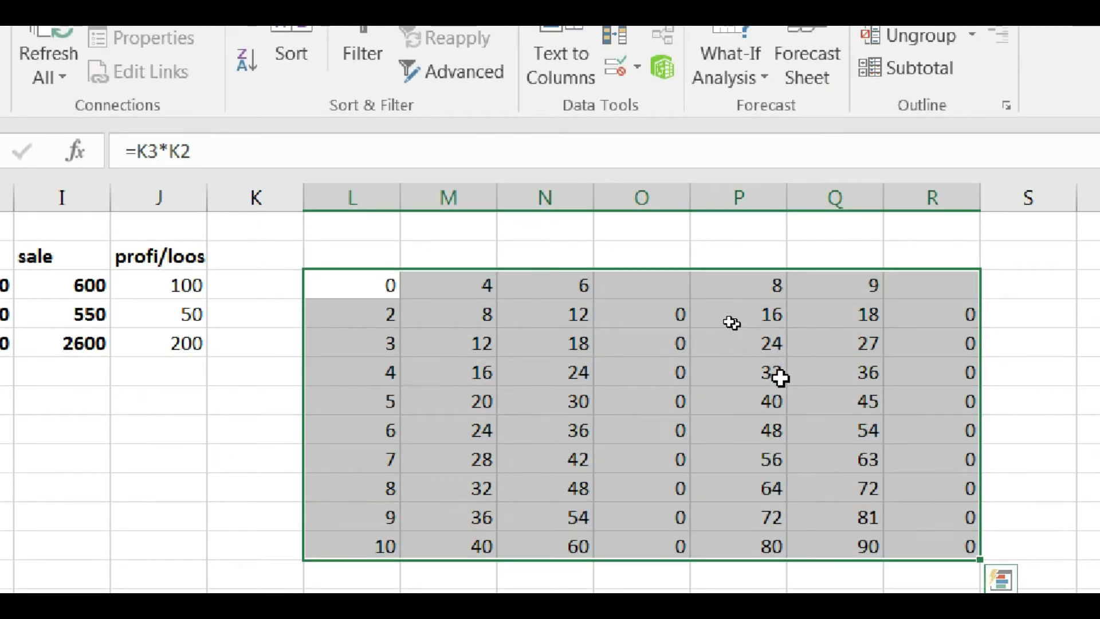
pyautogui.click(659, 314)
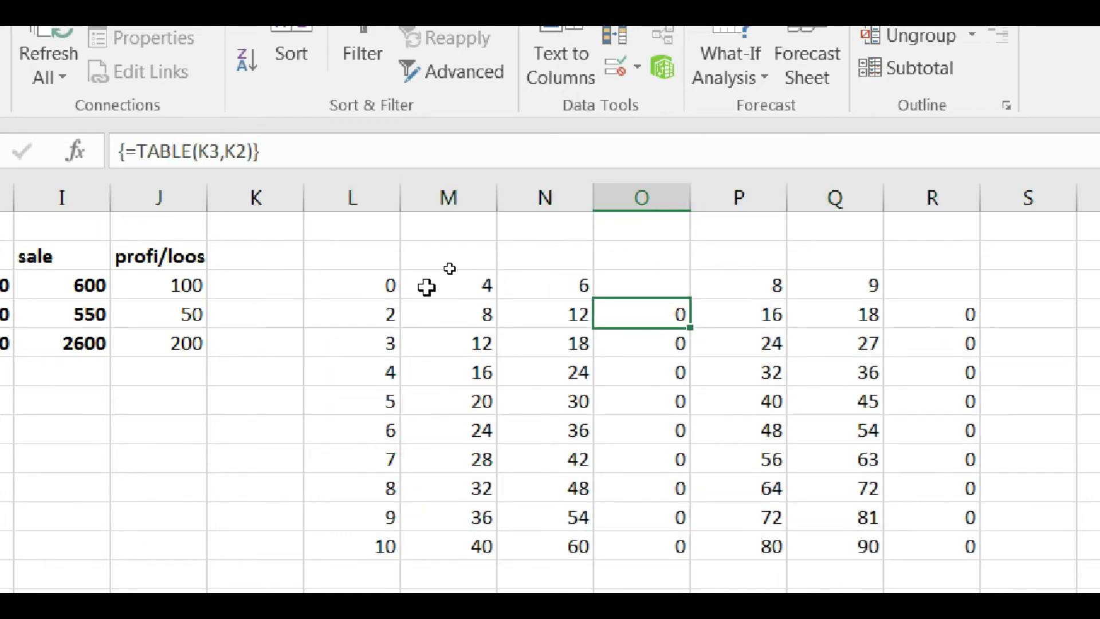
pyautogui.moveTo(331, 284)
pyautogui.mouseDown()
pyautogui.moveTo(634, 466)
pyautogui.moveTo(909, 540)
pyautogui.mouseUp()
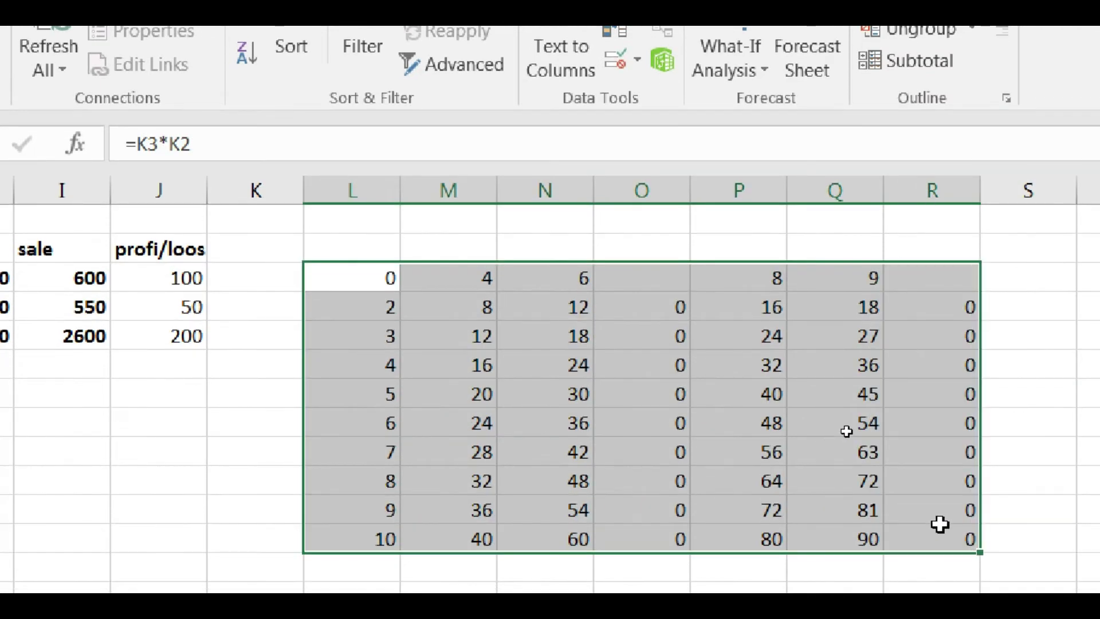
# Step: Delete the data table contents and click away from the cleared range
pyautogui.press('Delete')
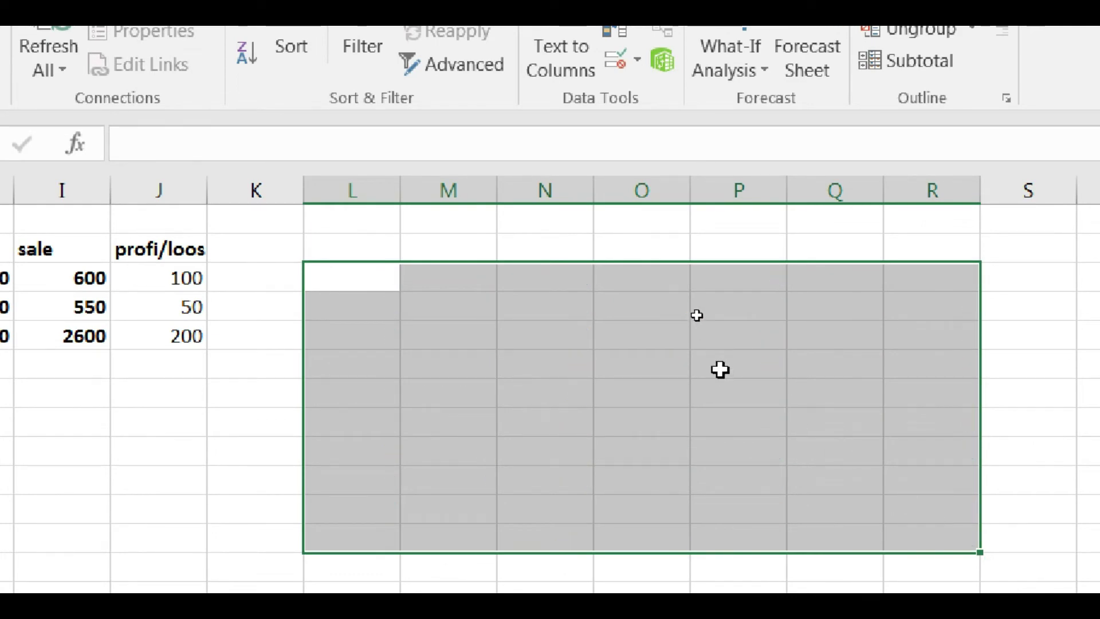
pyautogui.click(715, 333)
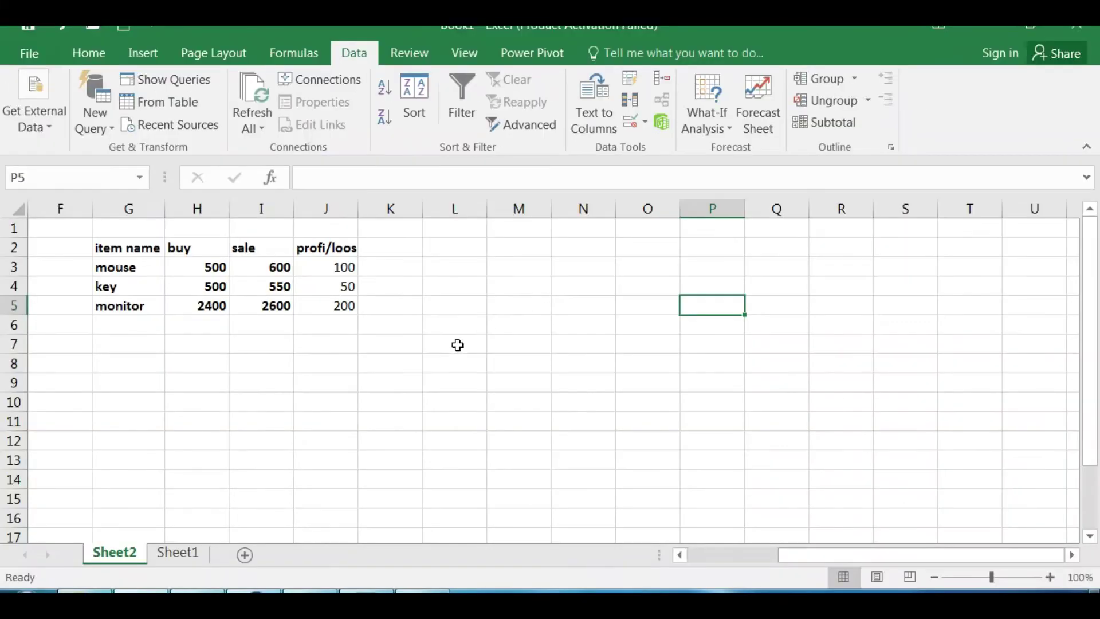
pyautogui.click(392, 405)
# Step: On Sheet1, try selections over the month numbers and sale values 120 to 340
pyautogui.click(179, 553)
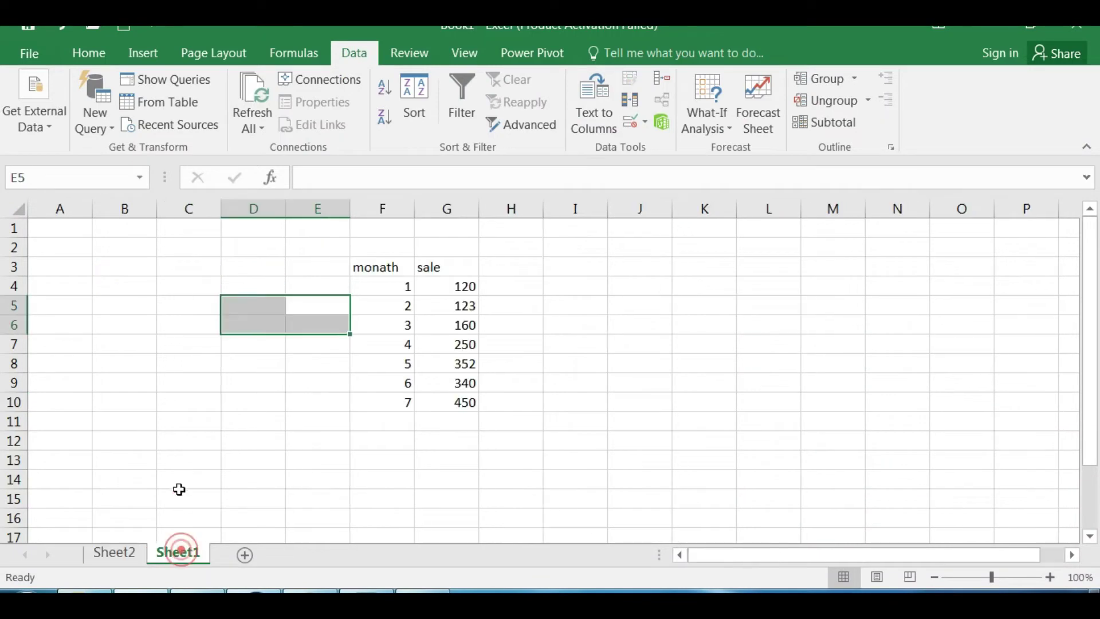
pyautogui.click(388, 276)
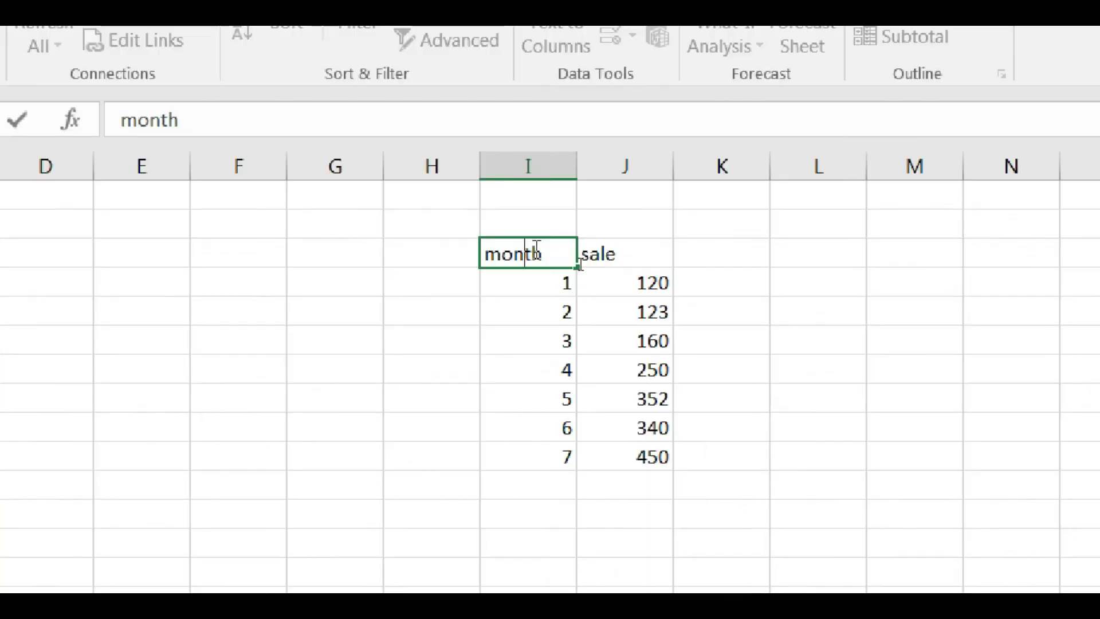
pyautogui.click(527, 307)
pyautogui.moveTo(533, 281); pyautogui.dragTo(538, 372)
pyautogui.moveTo(628, 286)
pyautogui.mouseDown()
pyautogui.moveTo(613, 282)
pyautogui.moveTo(614, 427)
pyautogui.mouseUp()
pyautogui.click(545, 288)
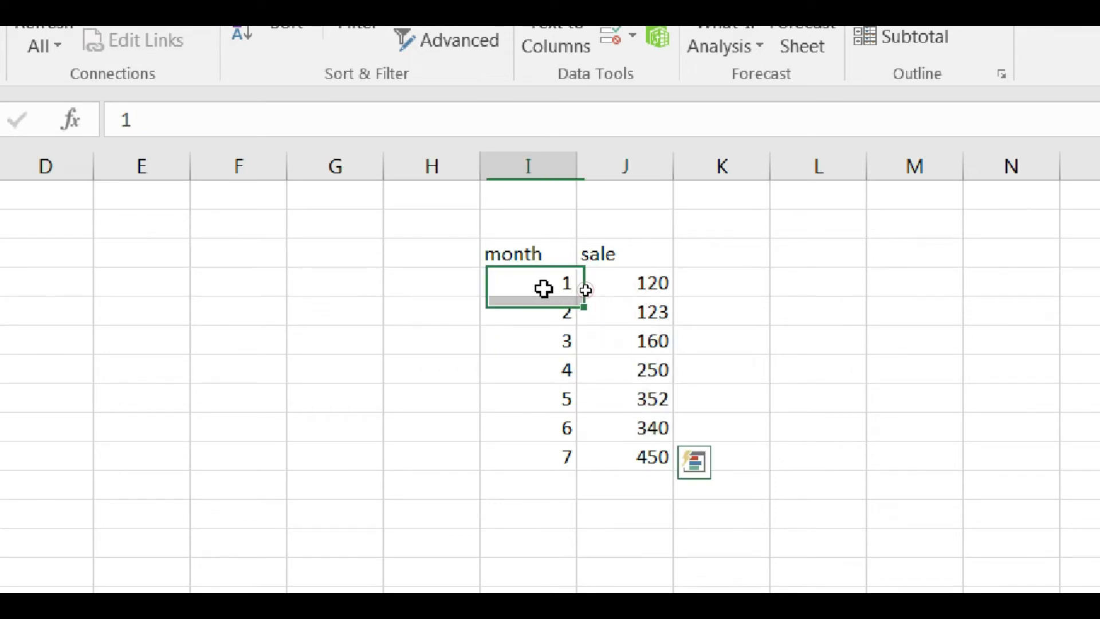
pyautogui.click(618, 281)
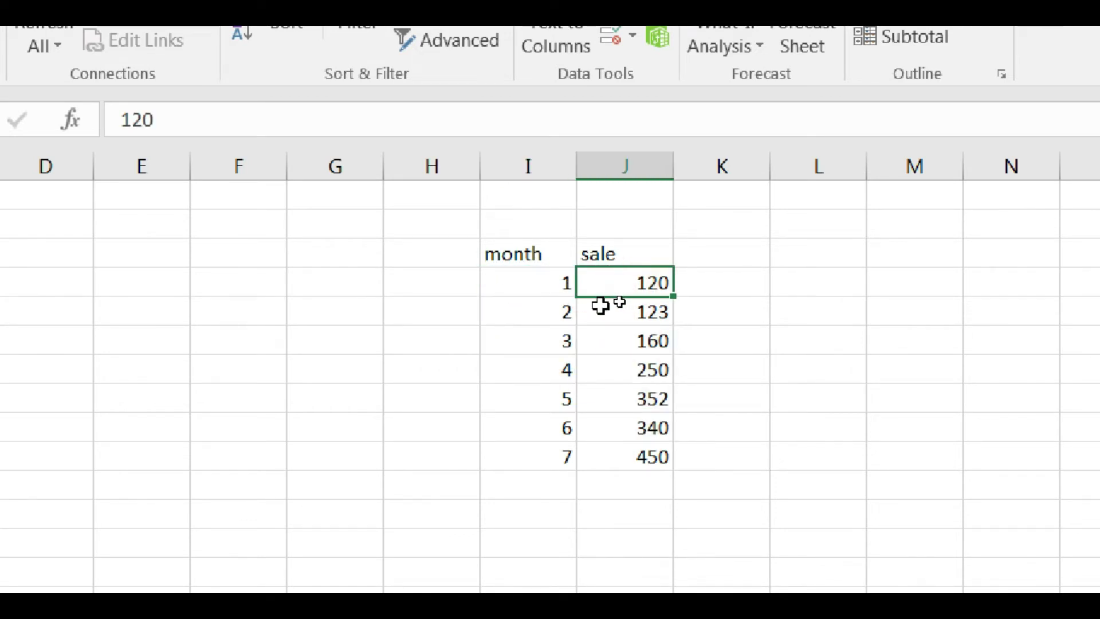
pyautogui.click(620, 313)
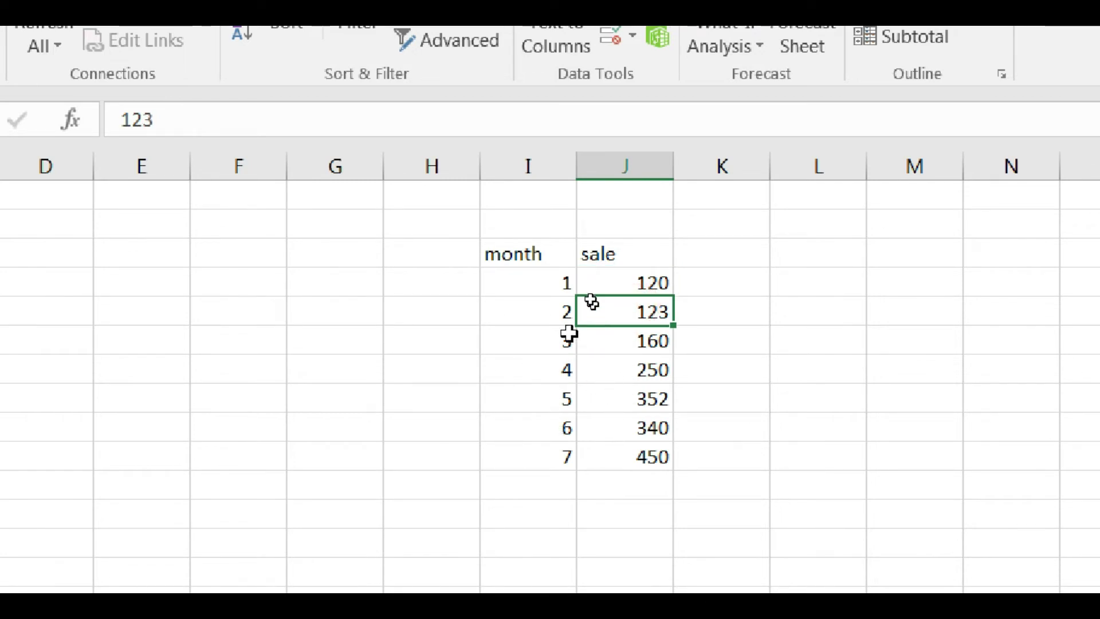
# Step: Select the month and sale headings with their seven rows, I3:J10
pyautogui.click(546, 253)
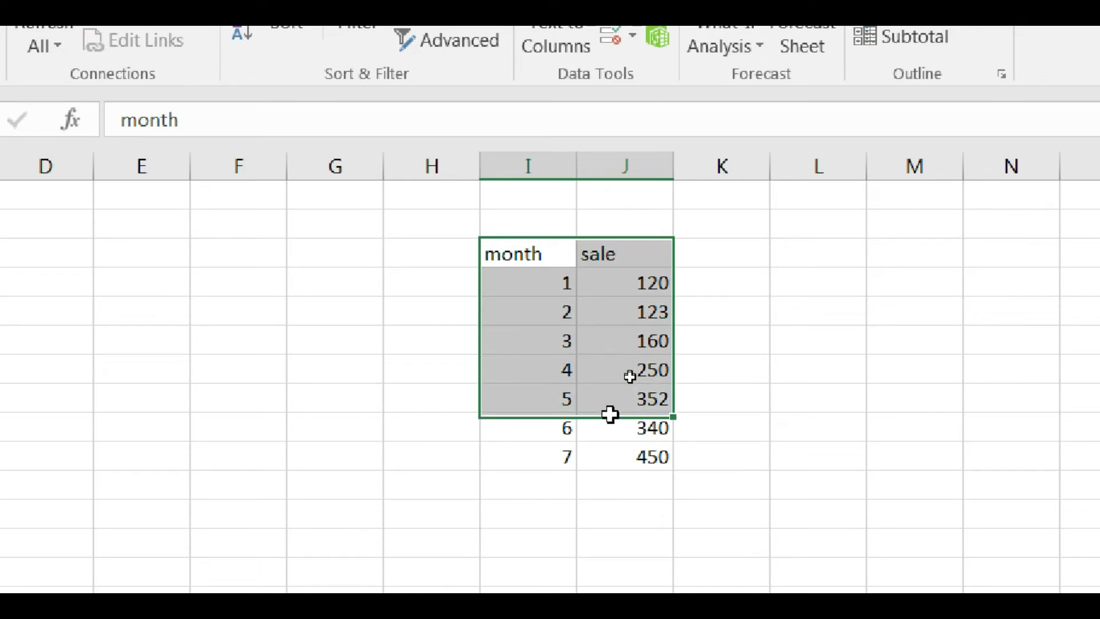
pyautogui.moveTo(597, 271); pyautogui.dragTo(610, 431)
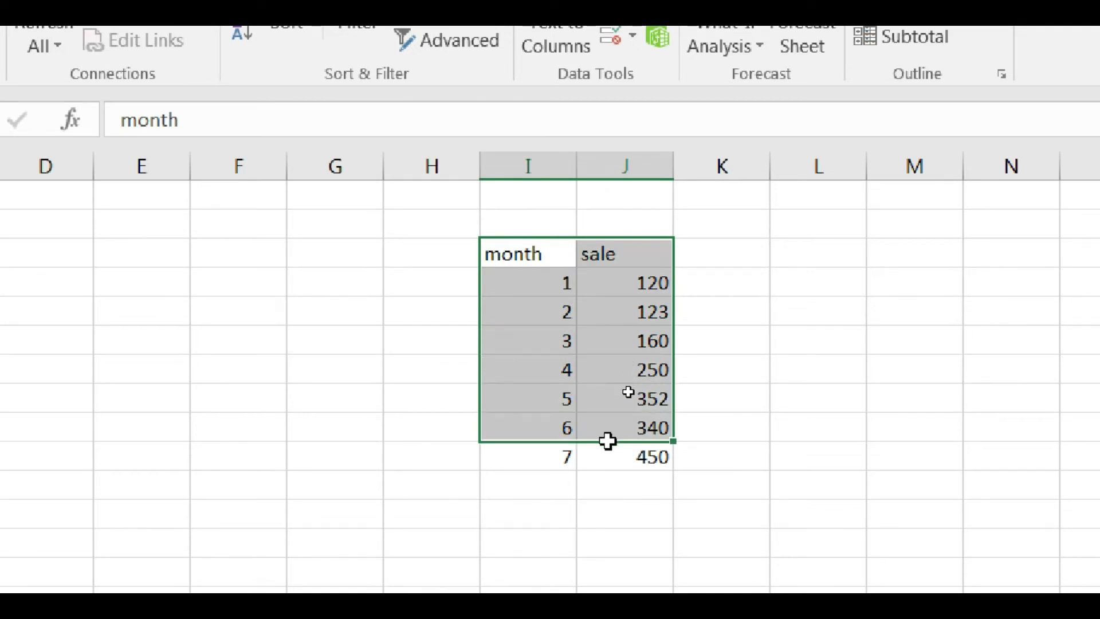
pyautogui.click(545, 489)
pyautogui.click(538, 519)
pyautogui.click(537, 550)
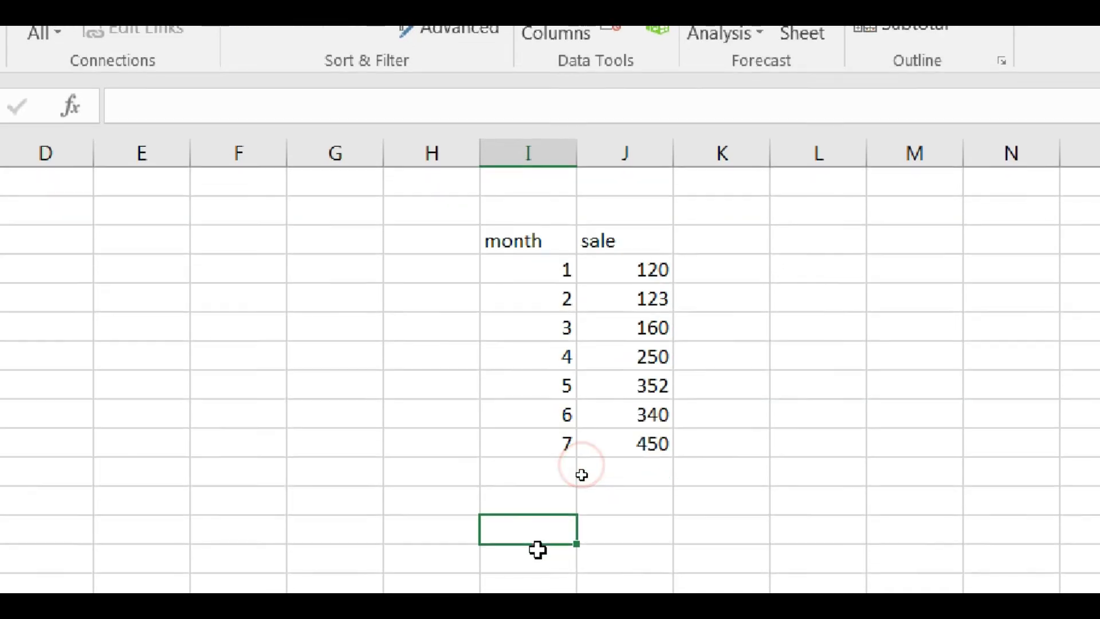
pyautogui.click(537, 549)
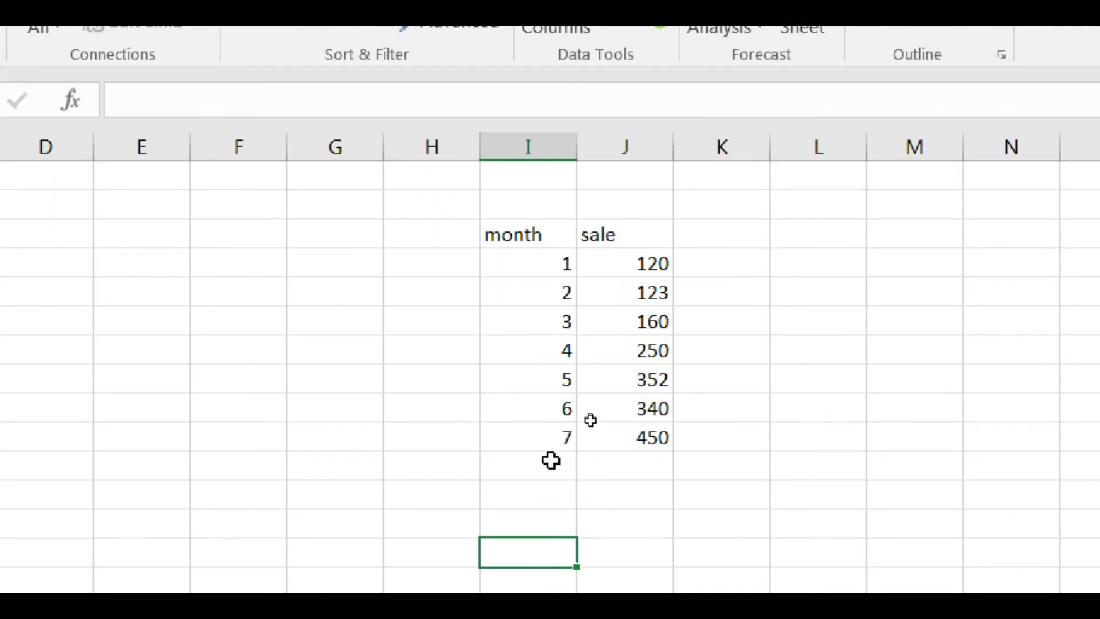
pyautogui.moveTo(551, 461); pyautogui.dragTo(550, 524)
pyautogui.click(614, 462)
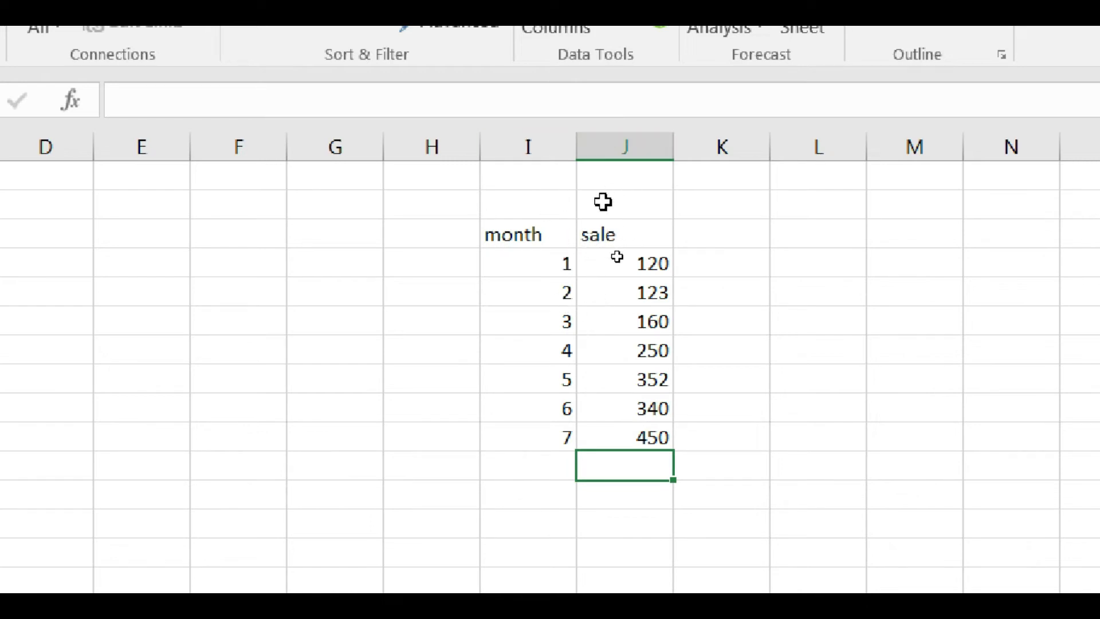
pyautogui.moveTo(535, 463); pyautogui.dragTo(534, 516)
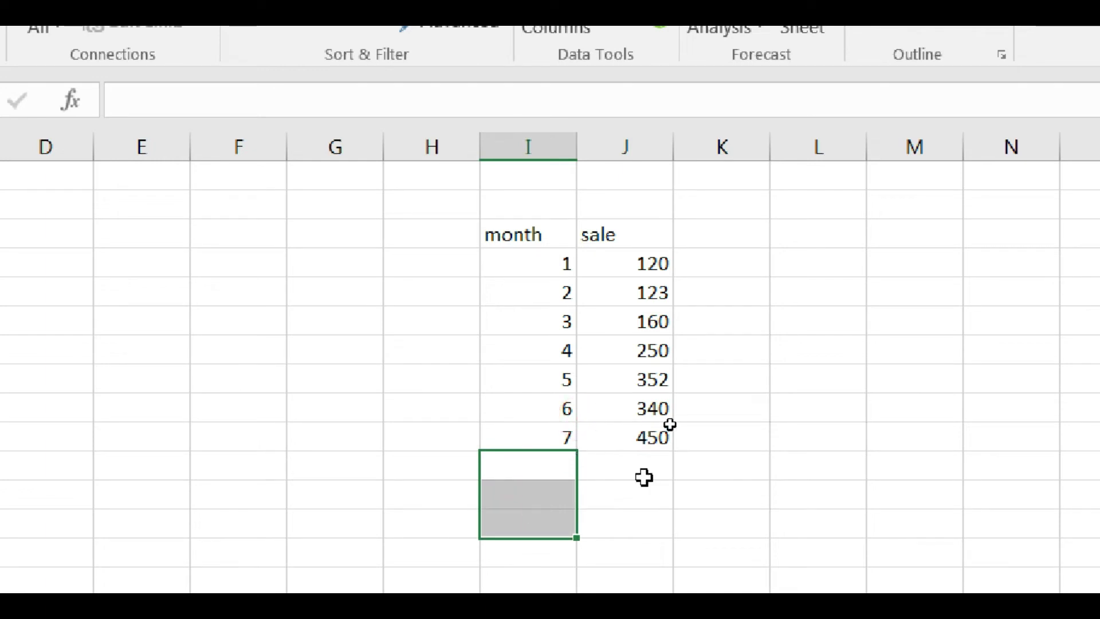
pyautogui.moveTo(652, 476); pyautogui.dragTo(643, 547)
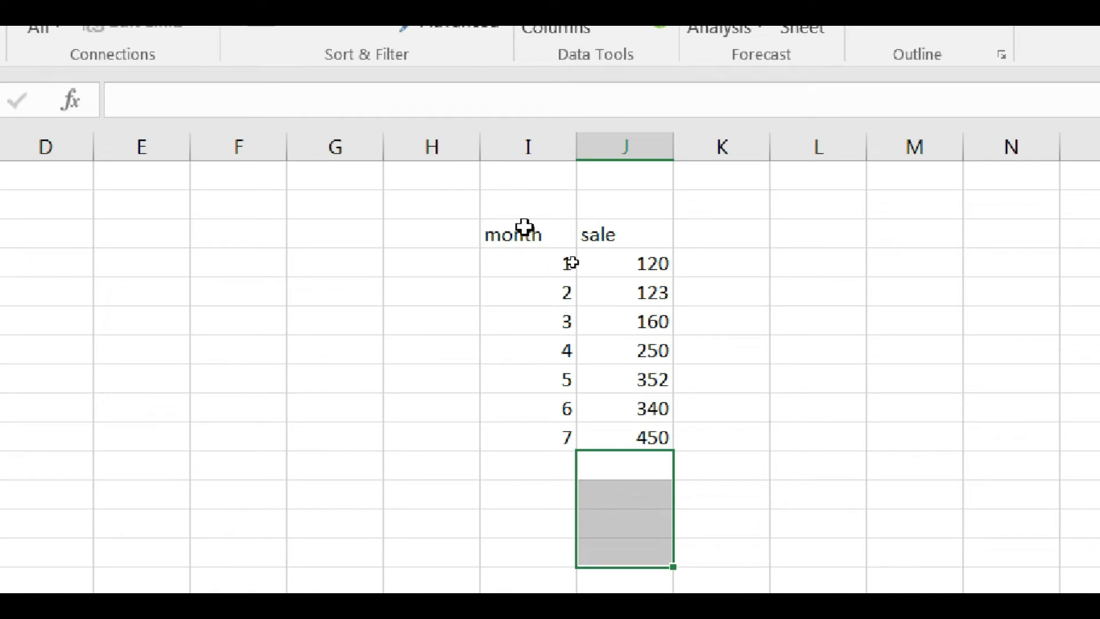
pyautogui.moveTo(520, 228); pyautogui.dragTo(620, 428)
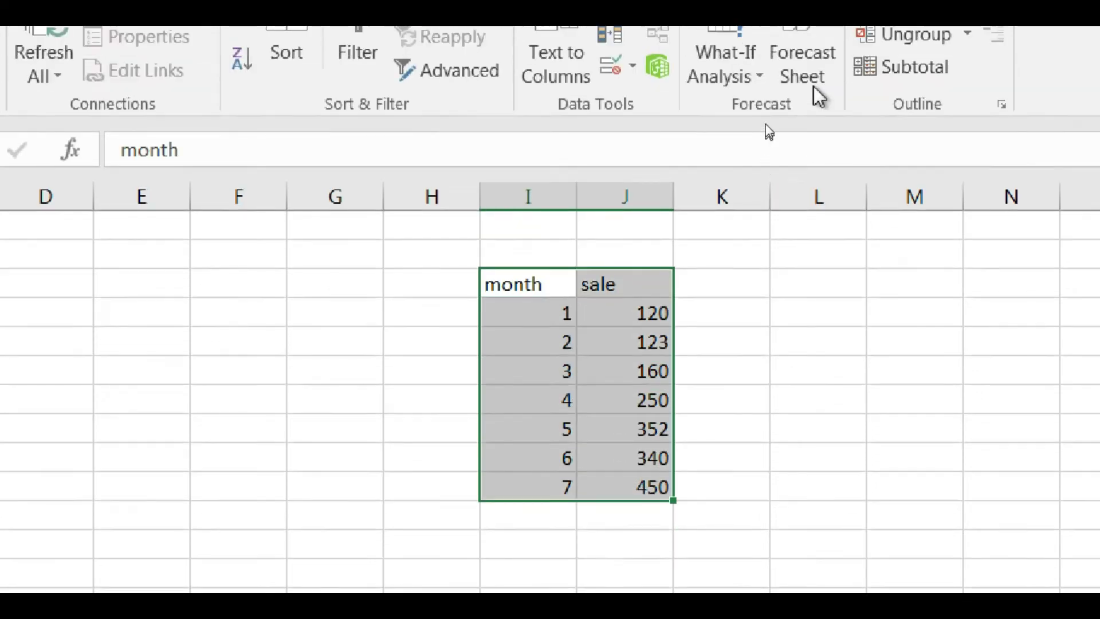
pyautogui.click(801, 92)
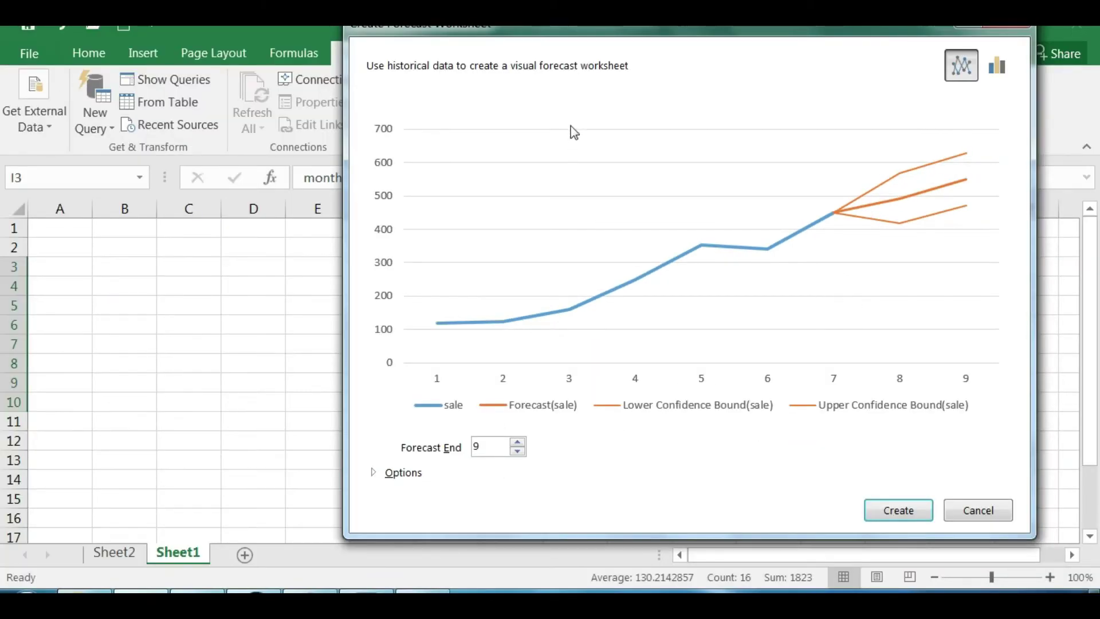
pyautogui.moveTo(564, 43); pyautogui.dragTo(968, 145)
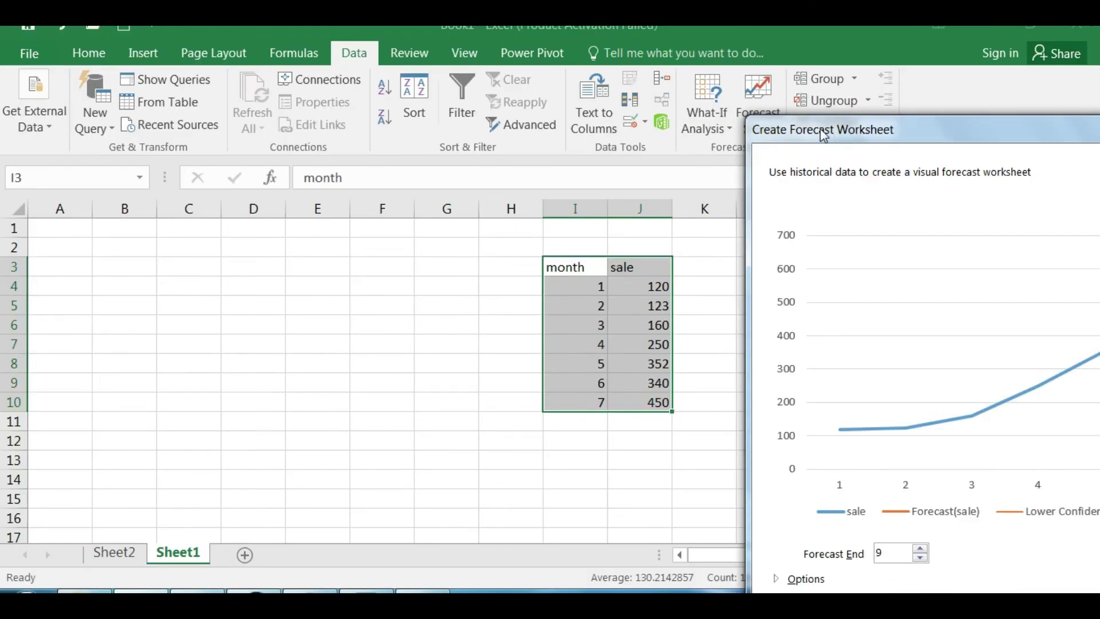
pyautogui.moveTo(824, 135)
pyautogui.mouseDown()
pyautogui.moveTo(445, 82)
pyautogui.moveTo(257, 71)
pyautogui.mouseUp()
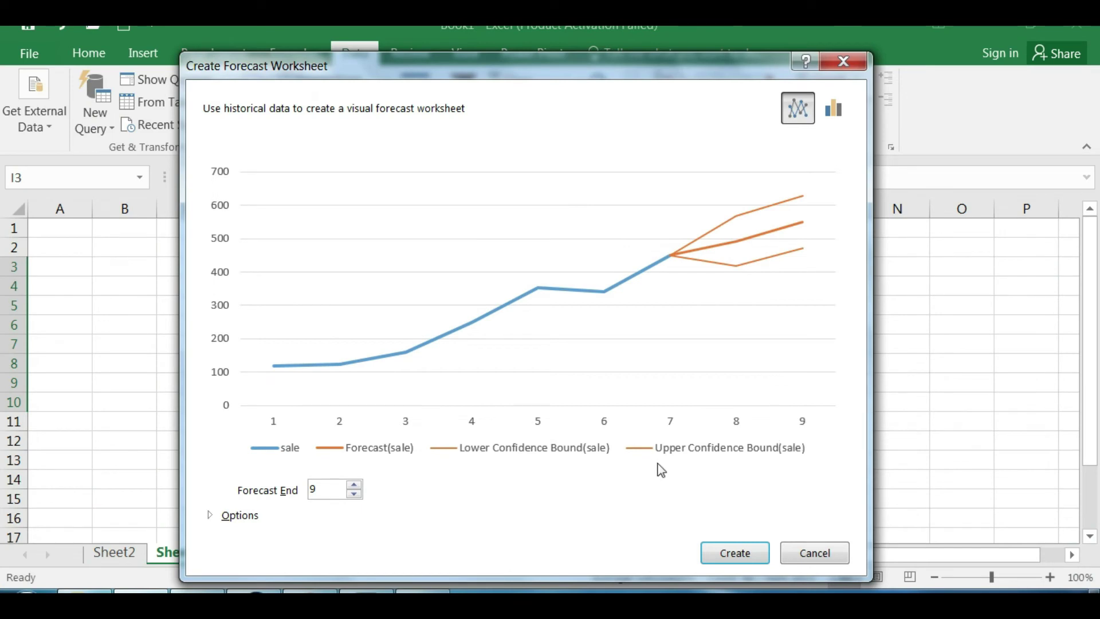
pyautogui.click(355, 486)
pyautogui.click(355, 486)
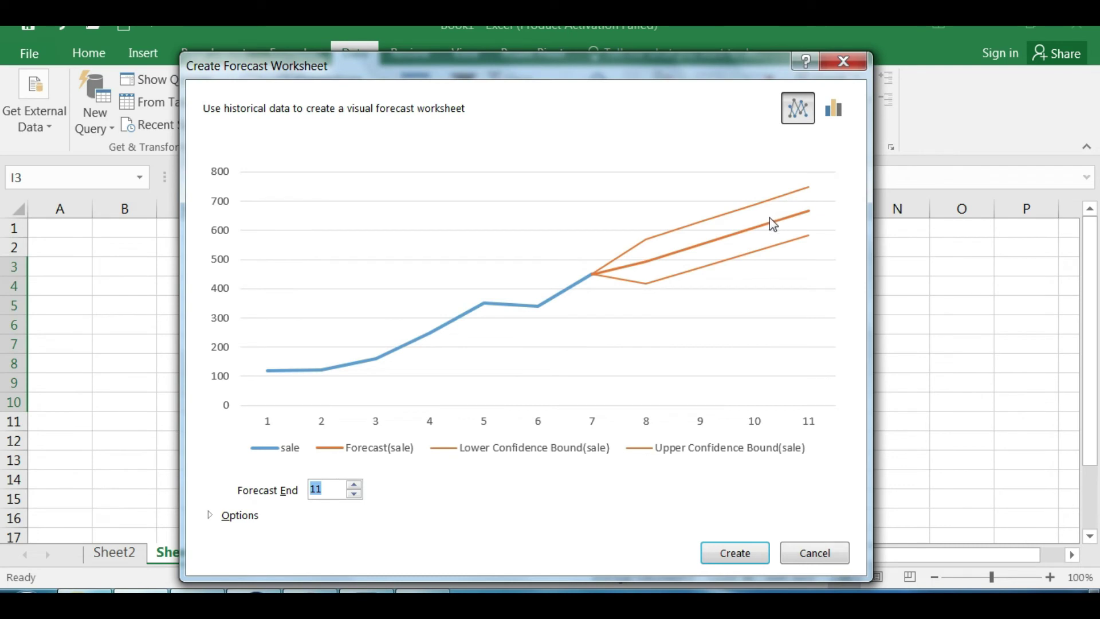
pyautogui.click(834, 108)
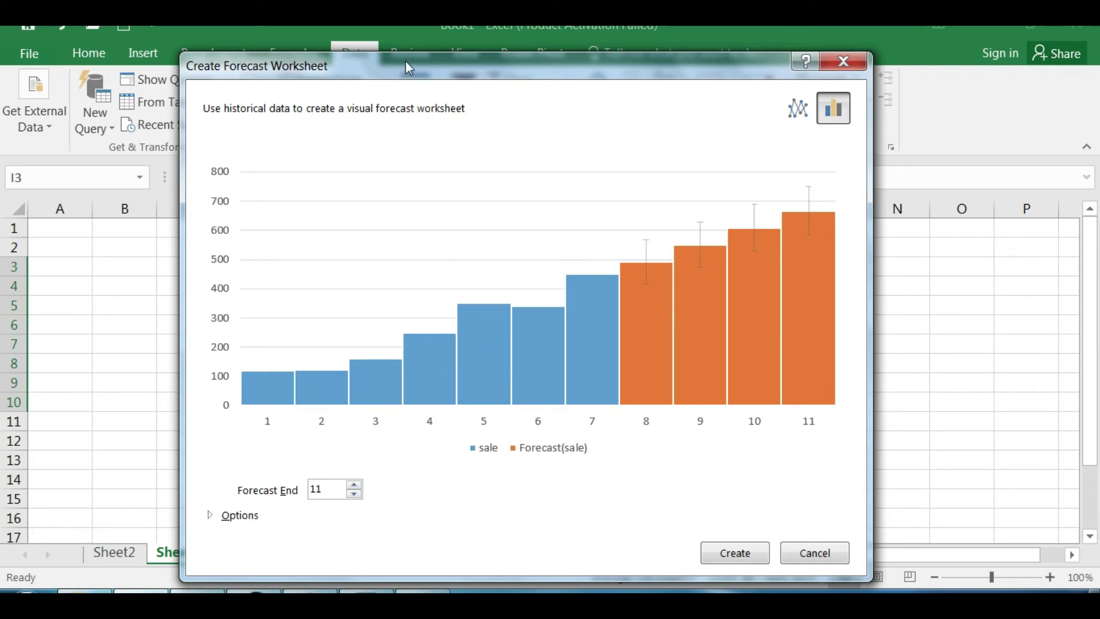
pyautogui.moveTo(407, 67); pyautogui.dragTo(890, 56)
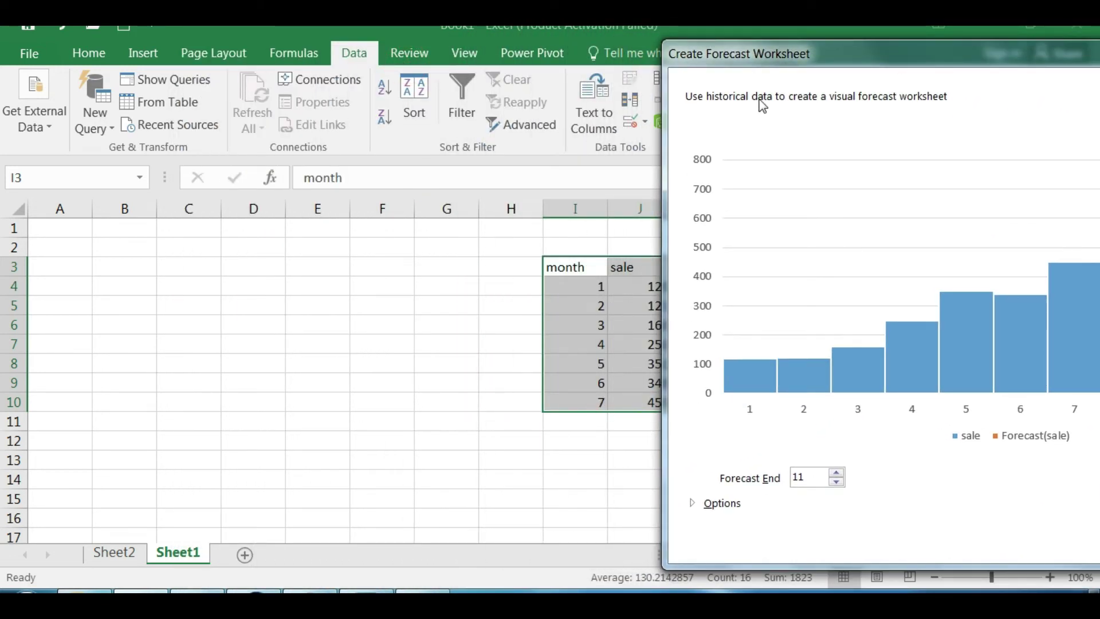
pyautogui.moveTo(760, 57); pyautogui.dragTo(189, 27)
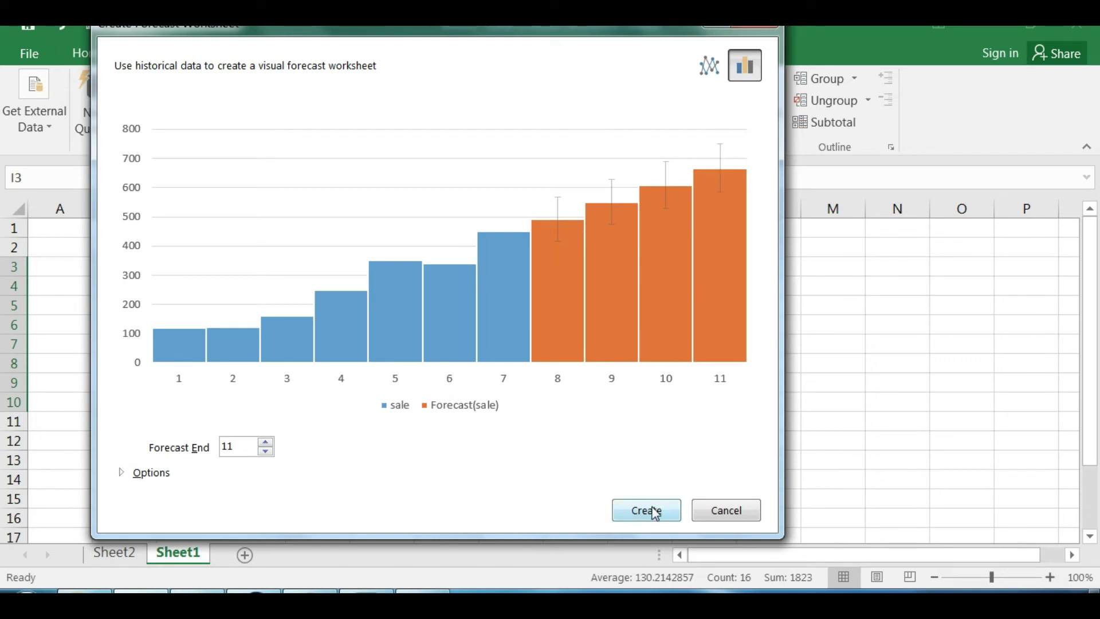
pyautogui.click(752, 512)
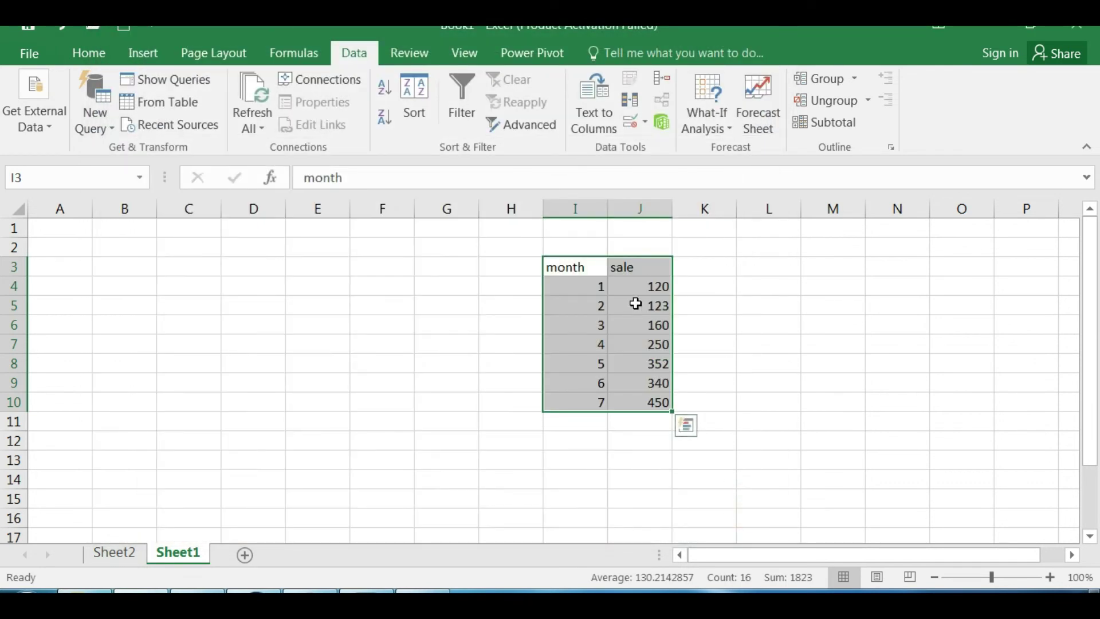
# Step: Copy Sheet2's item, buy, sale, profi/loos table from G2:J5 to O2
pyautogui.click(640, 308)
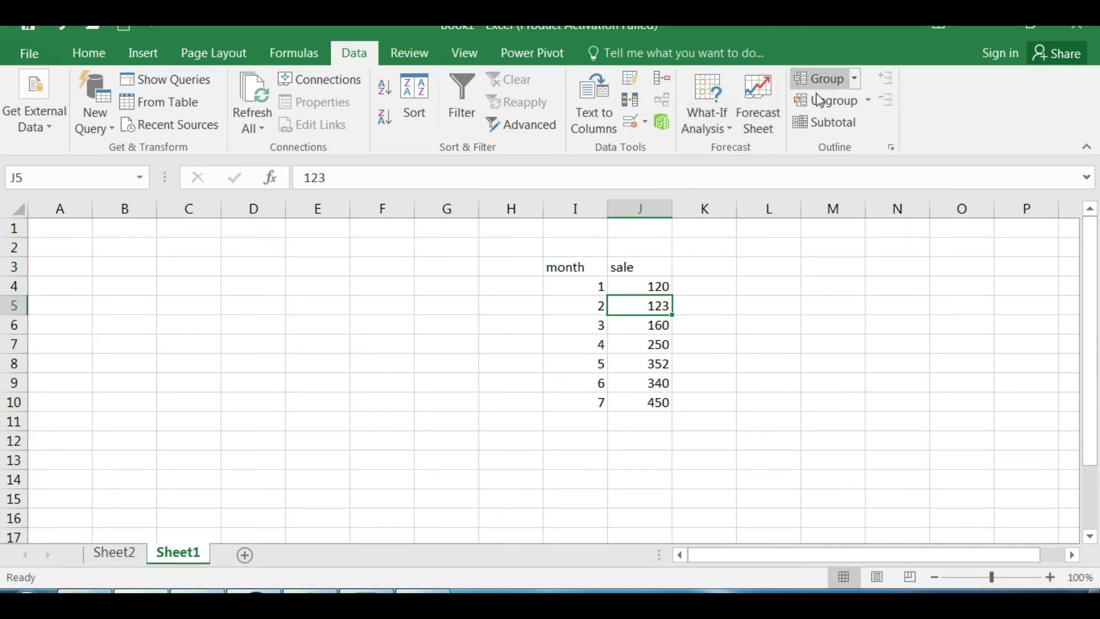
pyautogui.click(118, 553)
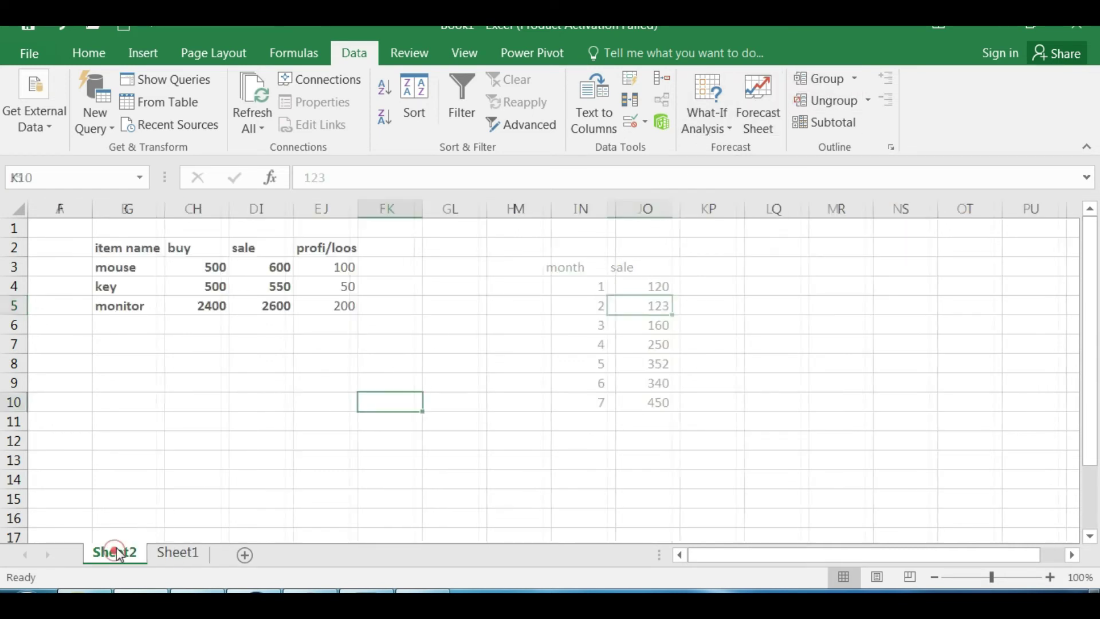
pyautogui.click(225, 350)
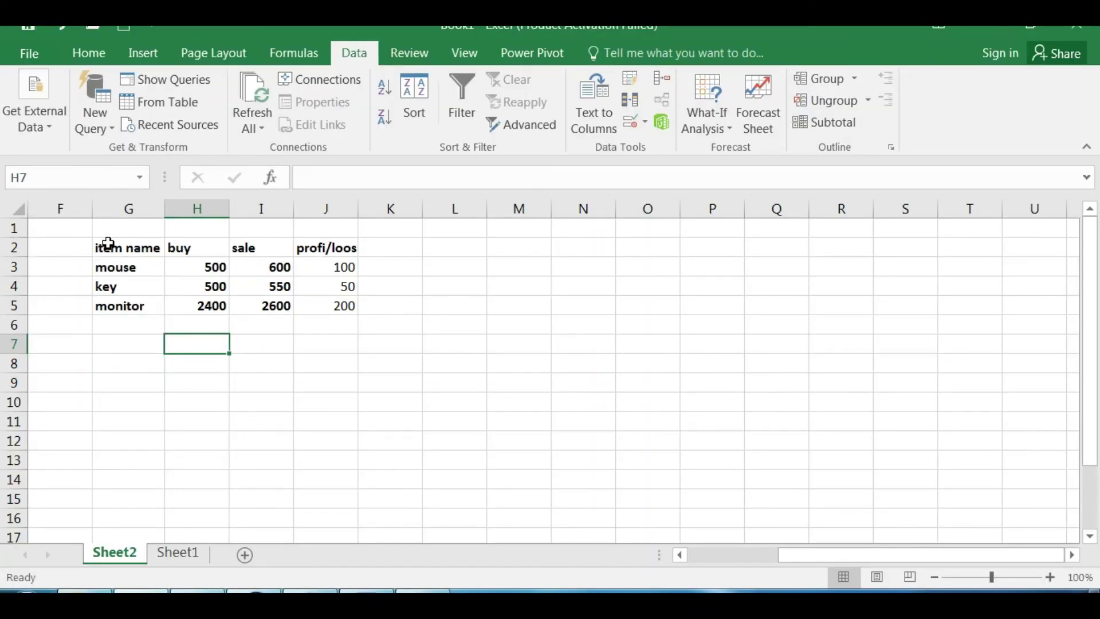
pyautogui.moveTo(108, 243); pyautogui.dragTo(344, 310)
pyautogui.hotkey('ctrl', 'c')
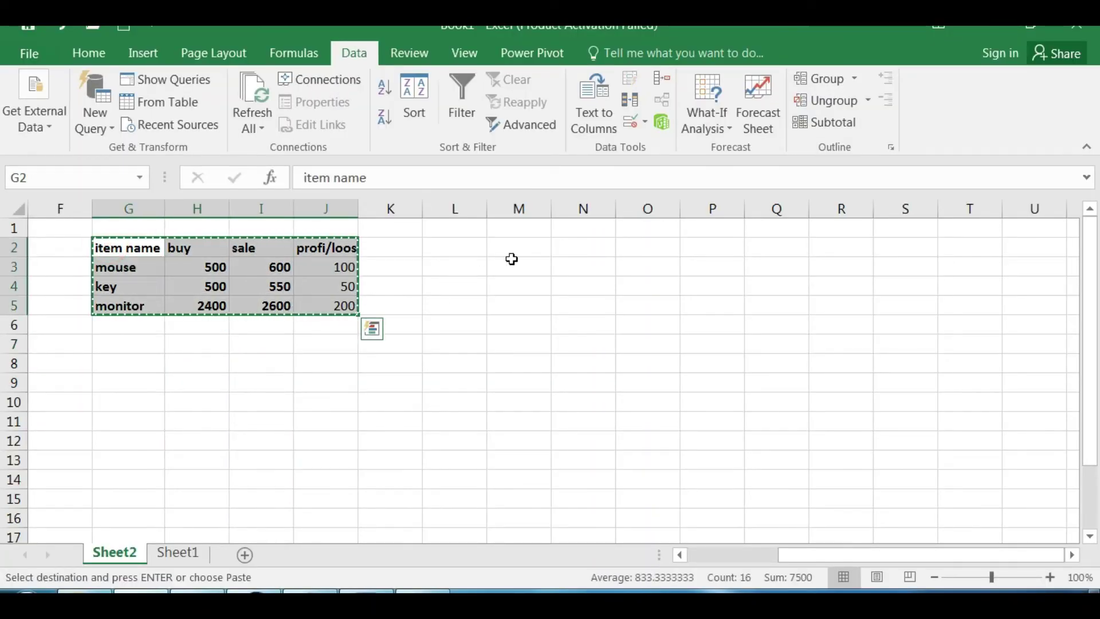
pyautogui.hotkey('ctrl', 'q')
pyautogui.click(665, 252)
pyautogui.press('Return')
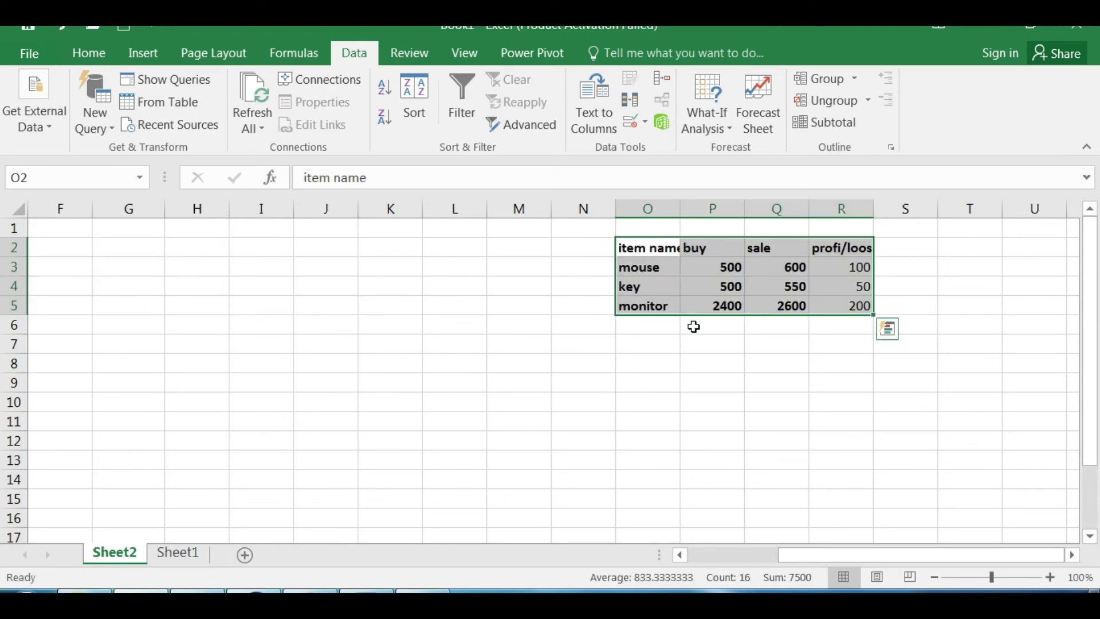
pyautogui.click(768, 376)
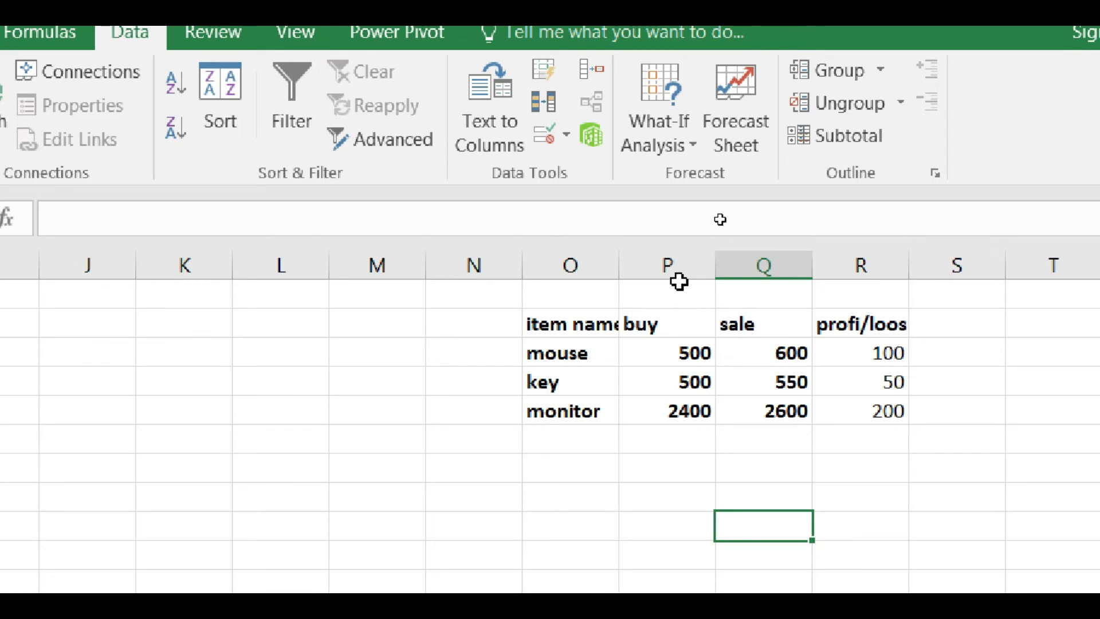
# Step: Group columns P and Q (buy and sale) by columns and collapse the group
pyautogui.moveTo(677, 291); pyautogui.dragTo(680, 327)
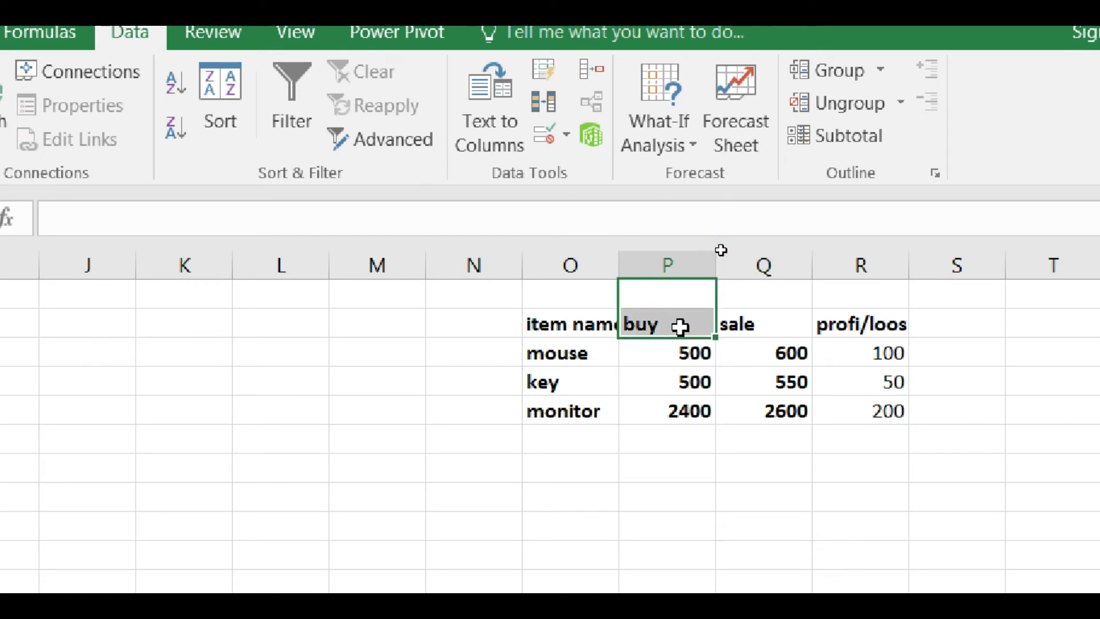
pyautogui.moveTo(681, 327)
pyautogui.mouseDown()
pyautogui.moveTo(740, 375)
pyautogui.moveTo(739, 402)
pyautogui.mouseUp()
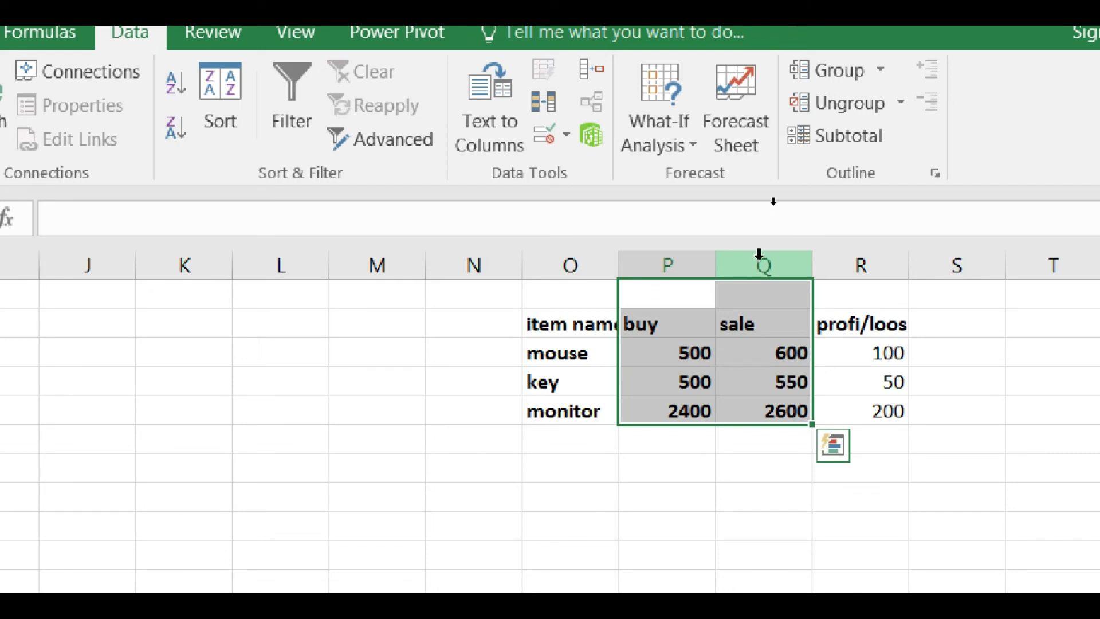
pyautogui.click(662, 292)
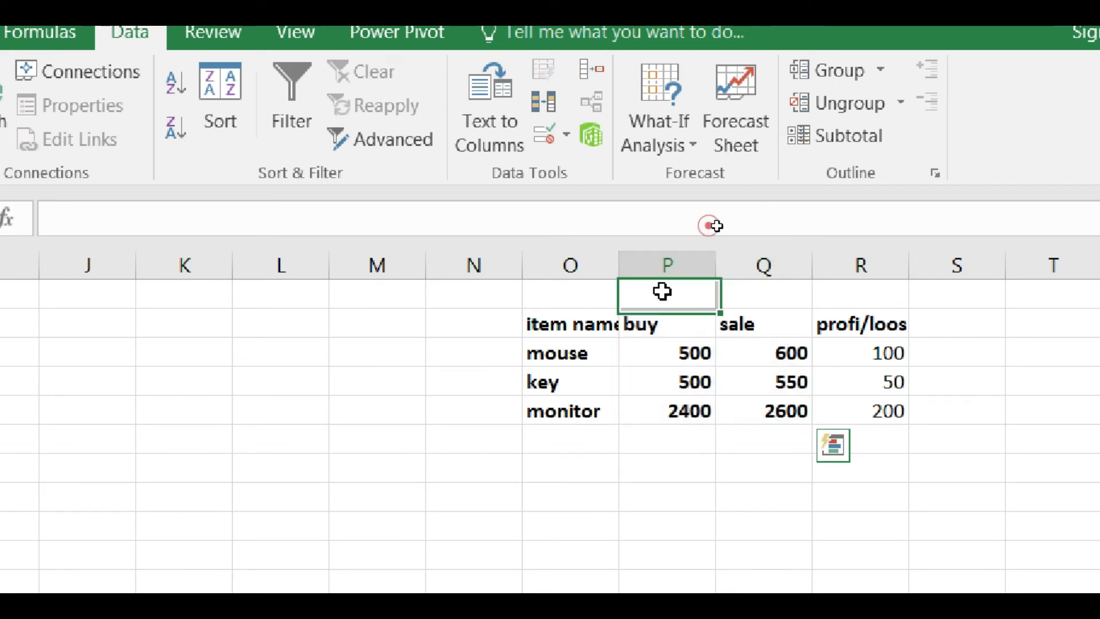
pyautogui.moveTo(662, 291); pyautogui.dragTo(738, 314)
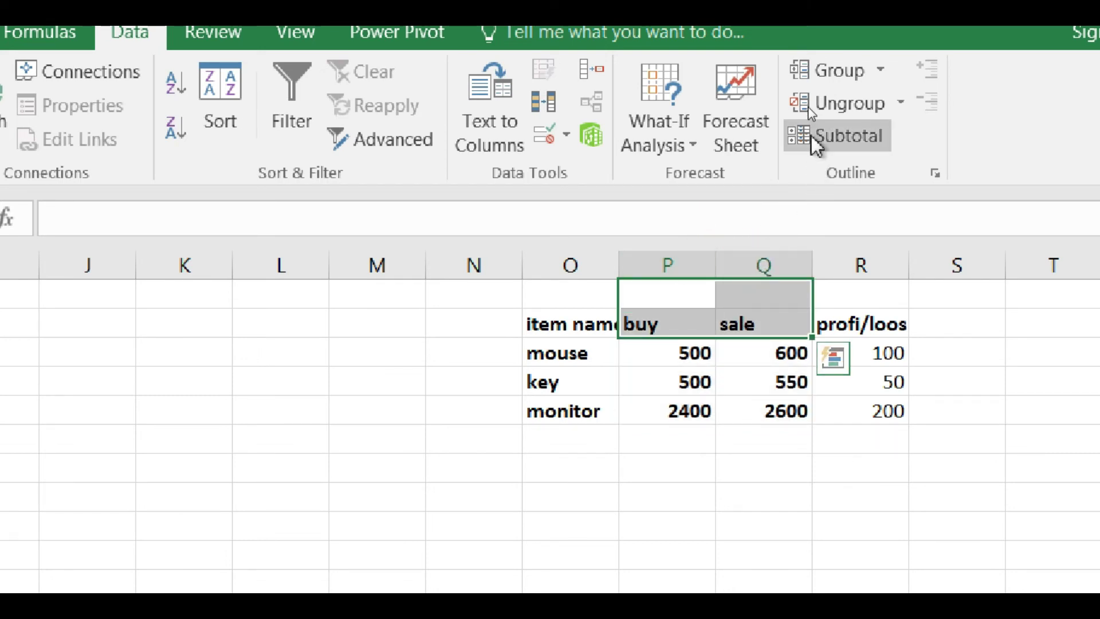
pyautogui.click(808, 71)
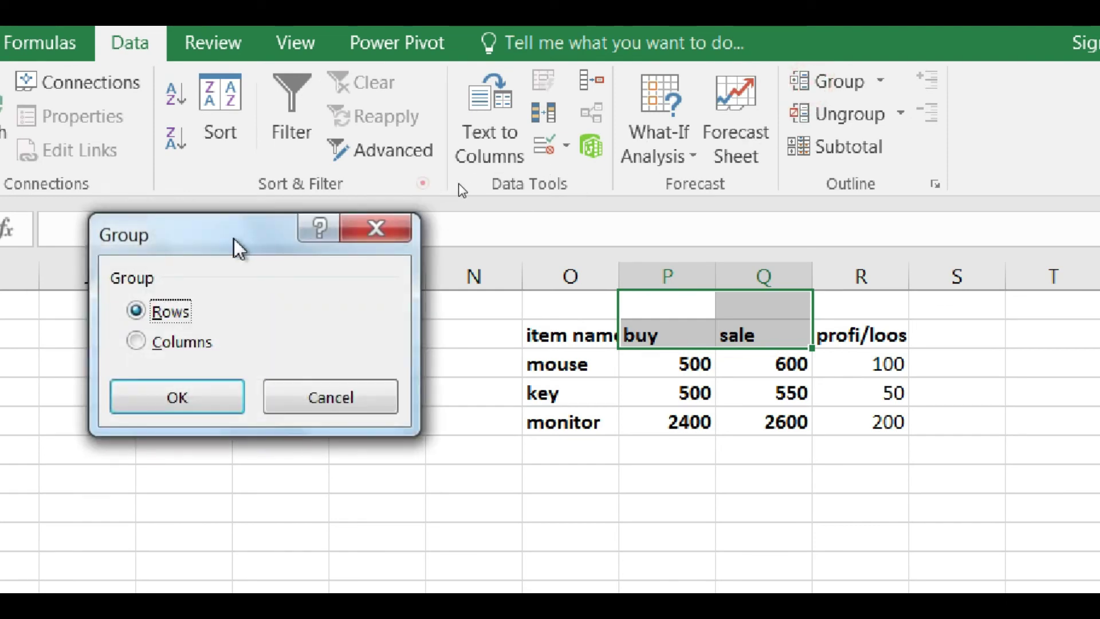
pyautogui.moveTo(237, 248); pyautogui.dragTo(358, 243)
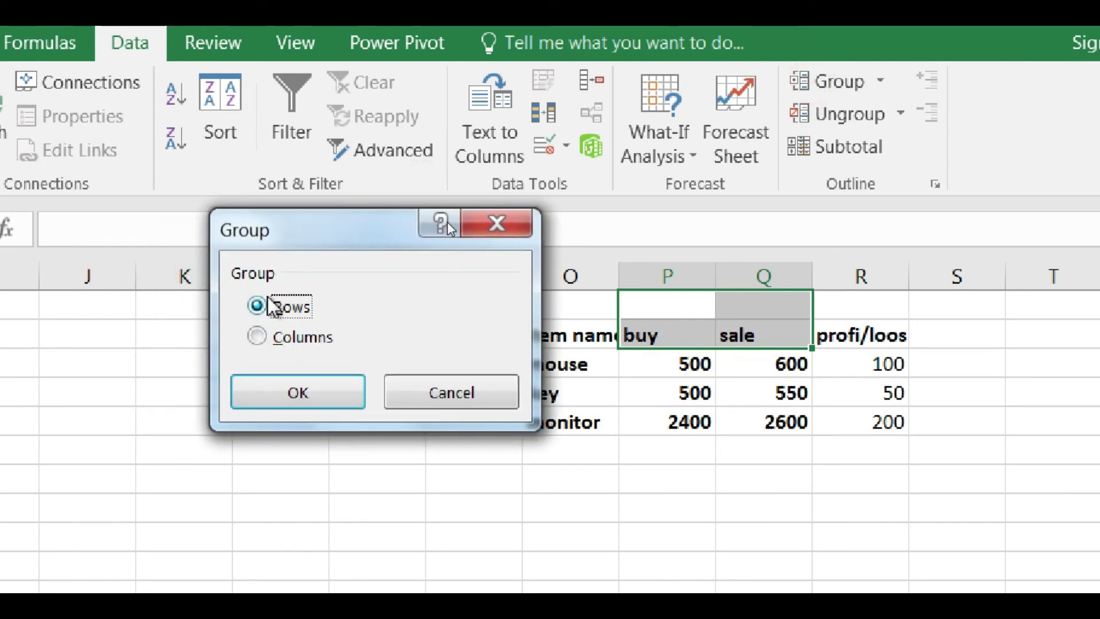
pyautogui.click(257, 338)
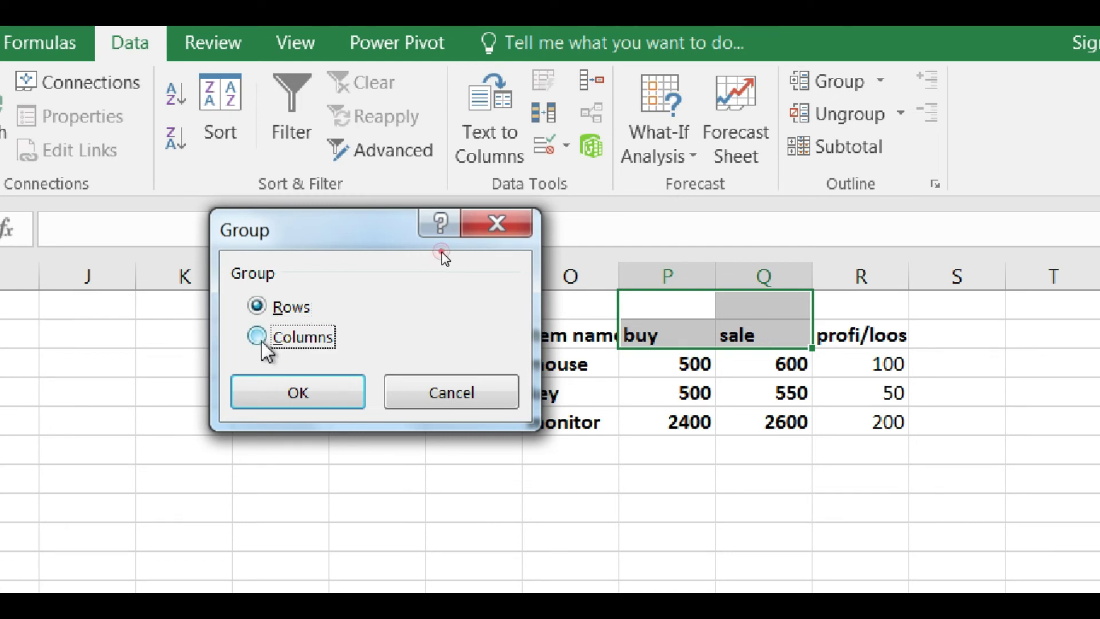
pyautogui.click(283, 393)
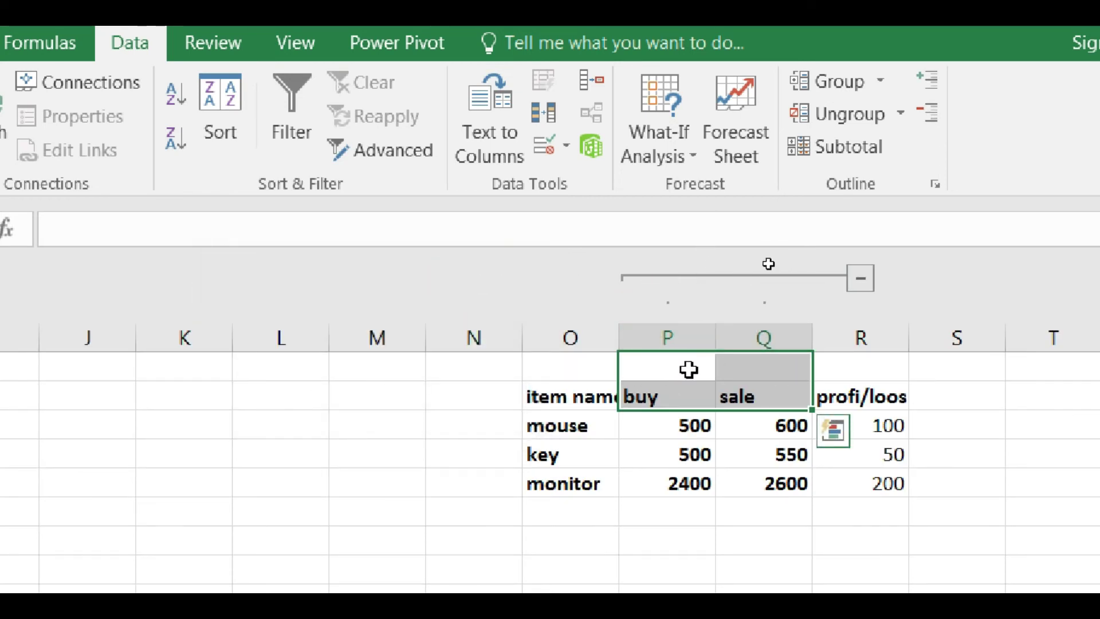
pyautogui.click(857, 281)
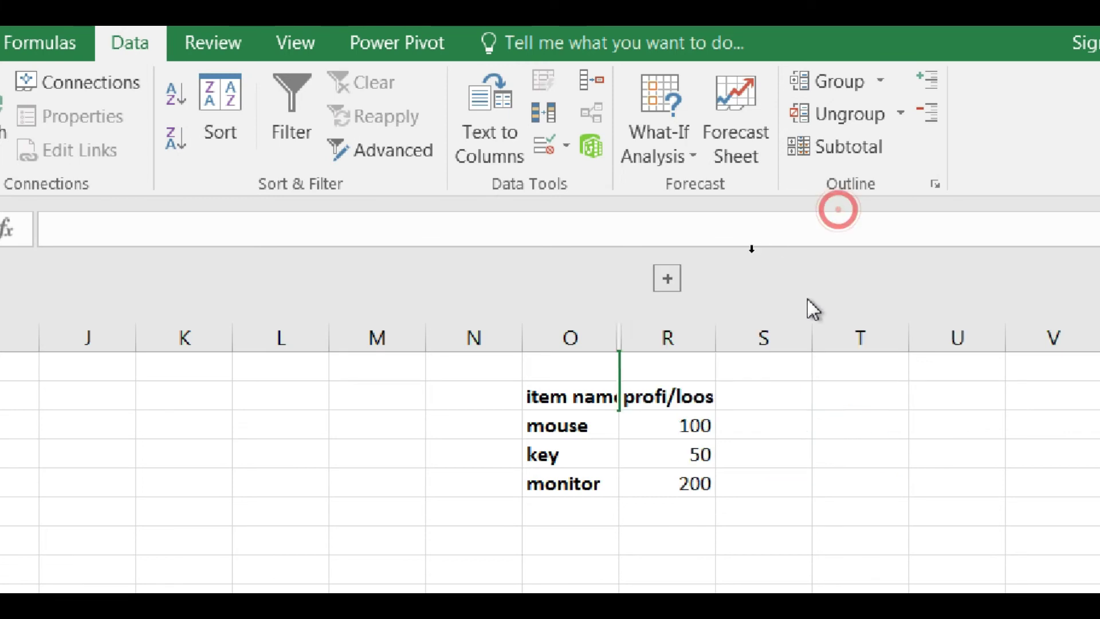
pyautogui.click(638, 404)
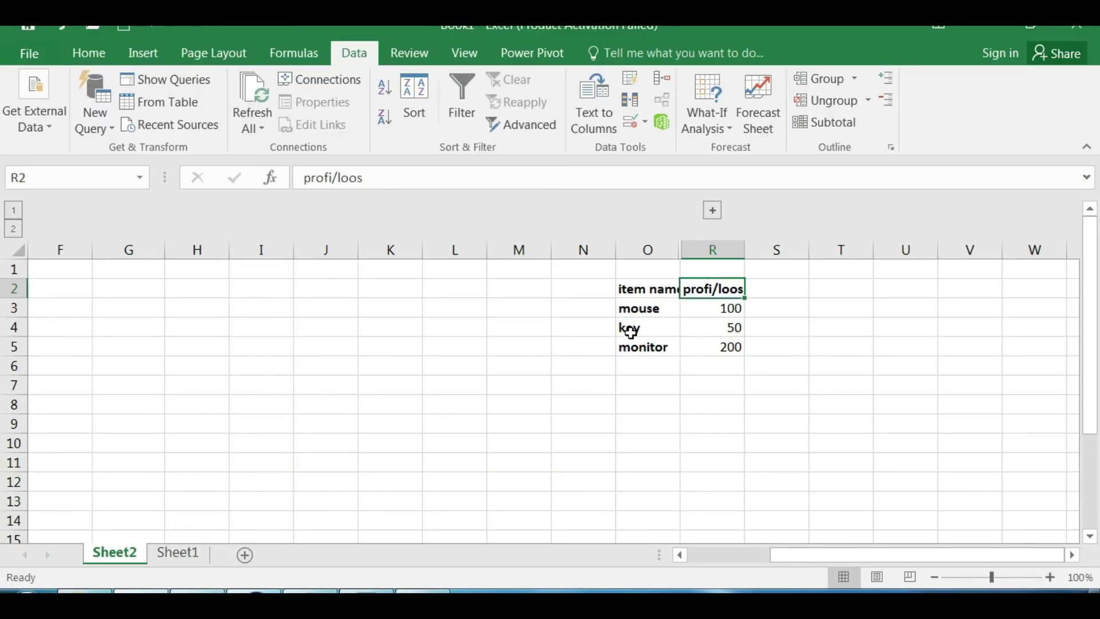
pyautogui.click(625, 327)
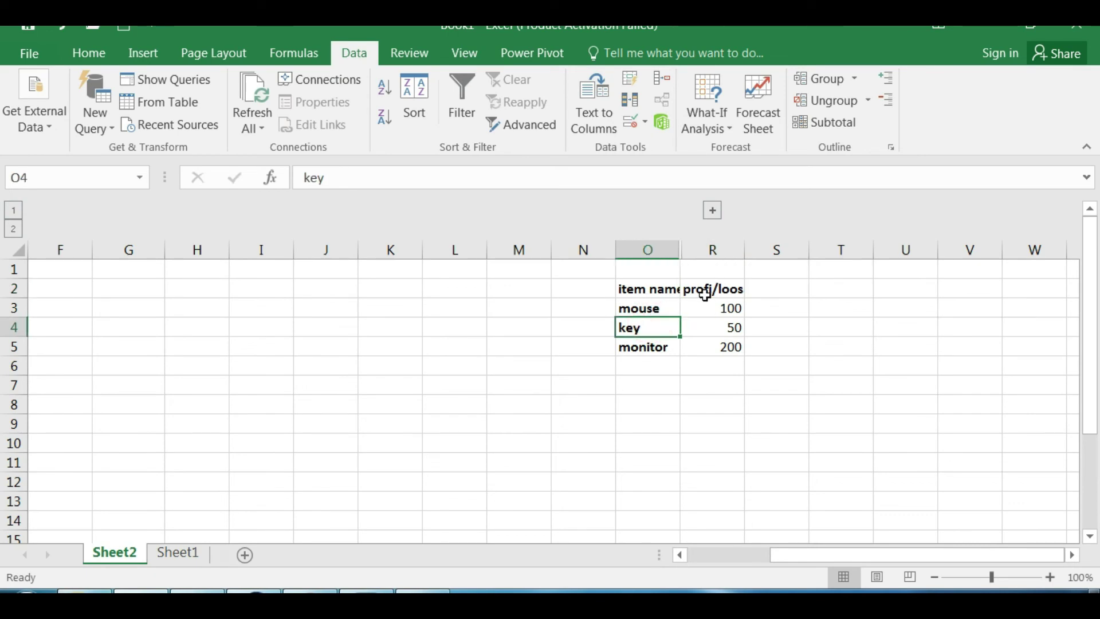
pyautogui.hotkey('ctrl', 'p')
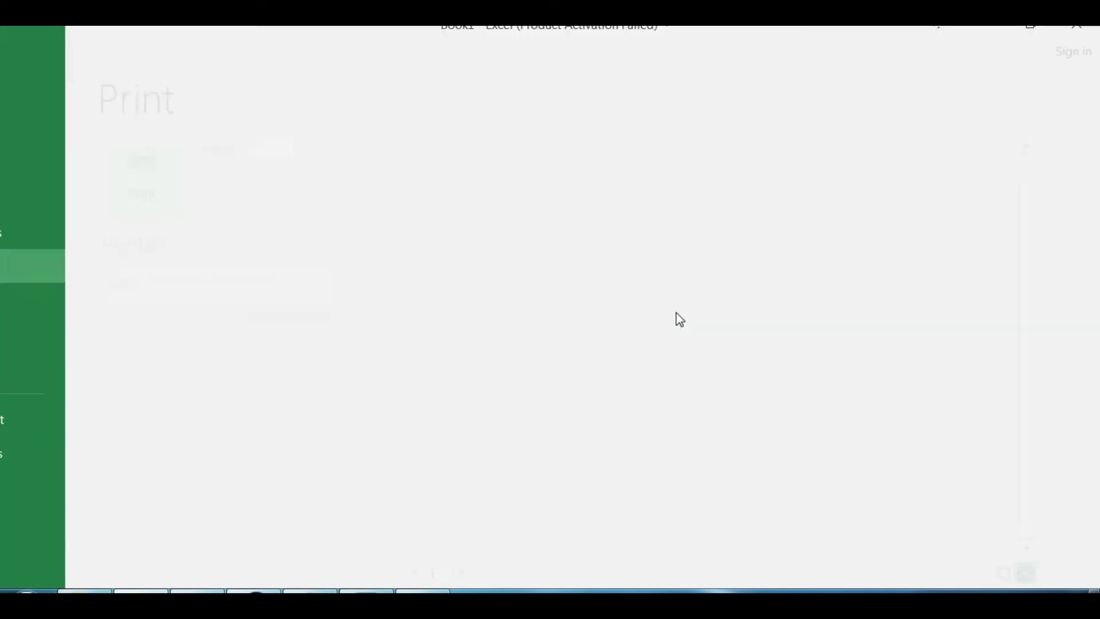
pyautogui.click(548, 573)
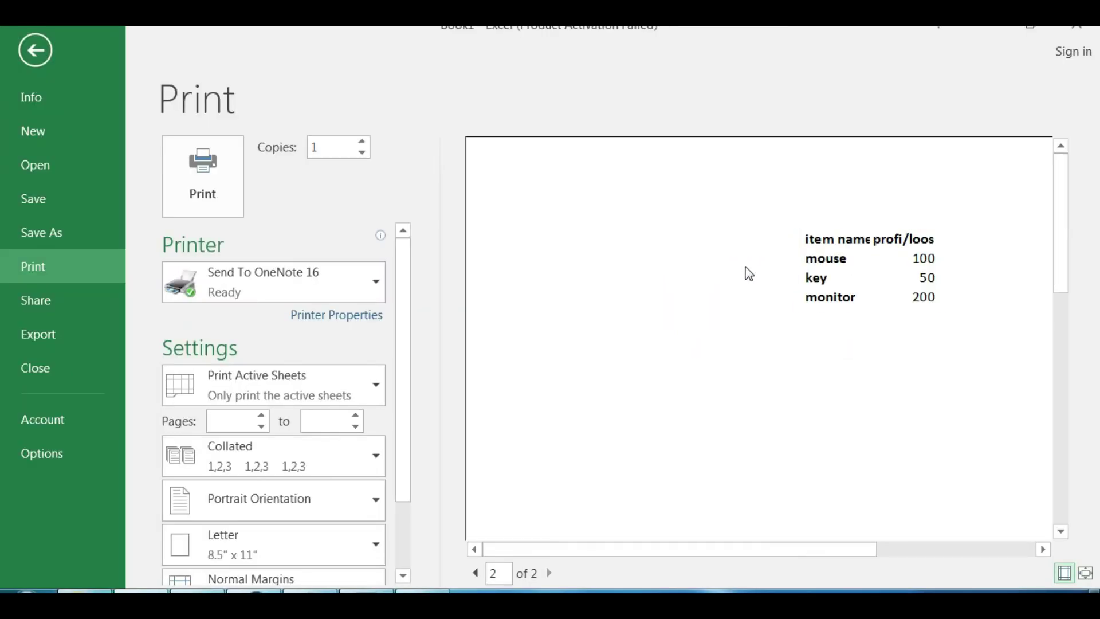
pyautogui.press('Escape')
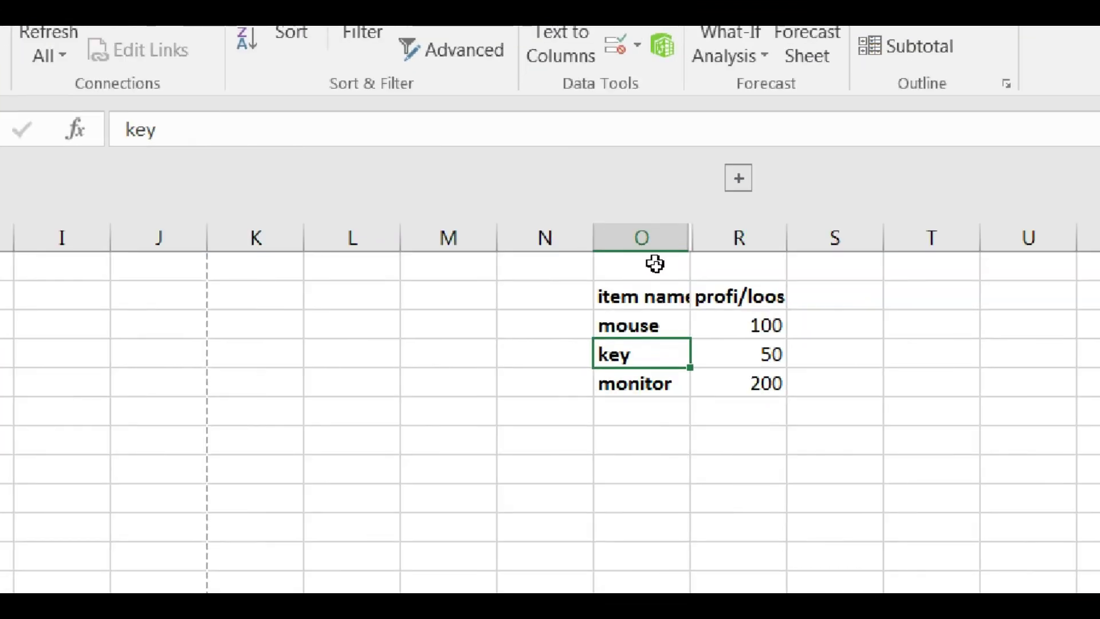
# Step: Ungroup the columns over O1:R1 so buy and sale values reappear
pyautogui.click(656, 266)
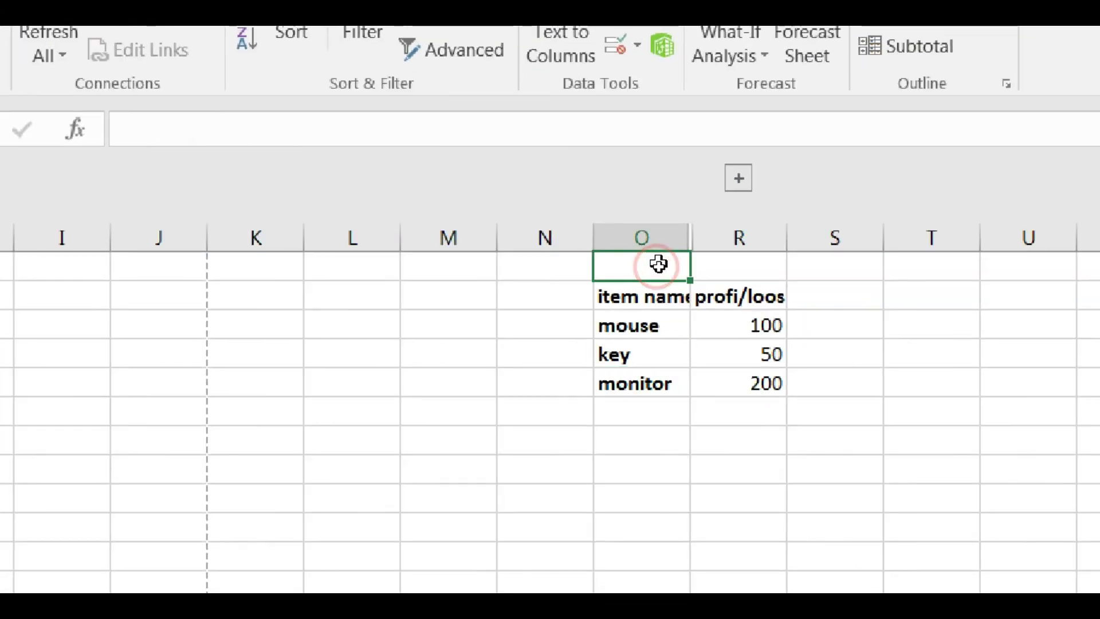
pyautogui.moveTo(708, 263); pyautogui.dragTo(725, 263)
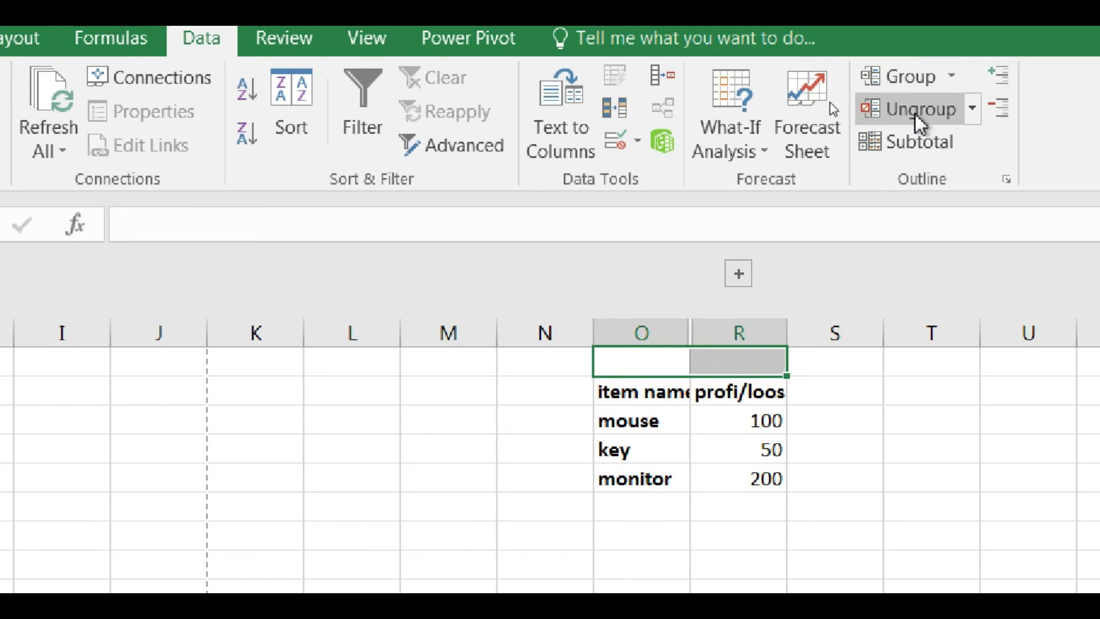
pyautogui.click(917, 115)
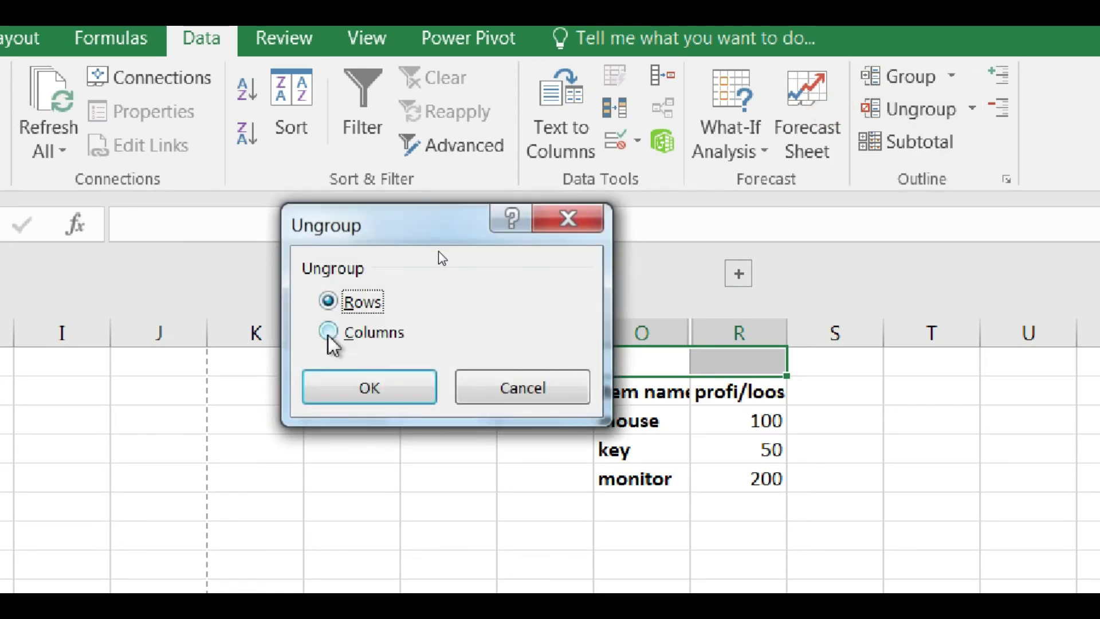
pyautogui.click(343, 333)
pyautogui.click(350, 396)
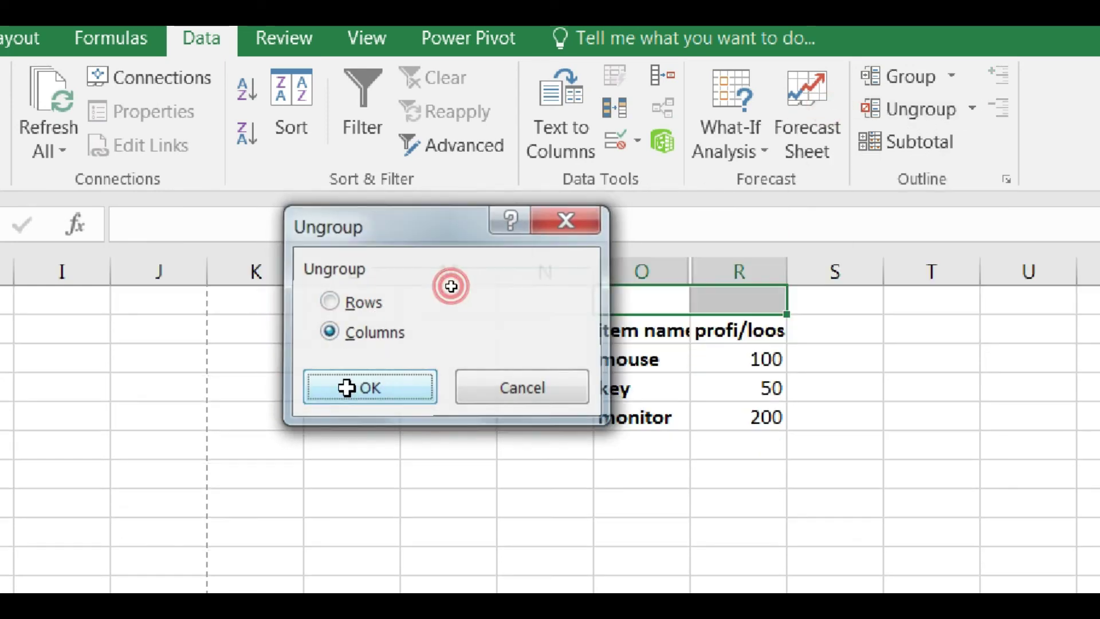
# Step: Select the headers and first item rows, then narrow the buy column
pyautogui.click(651, 297)
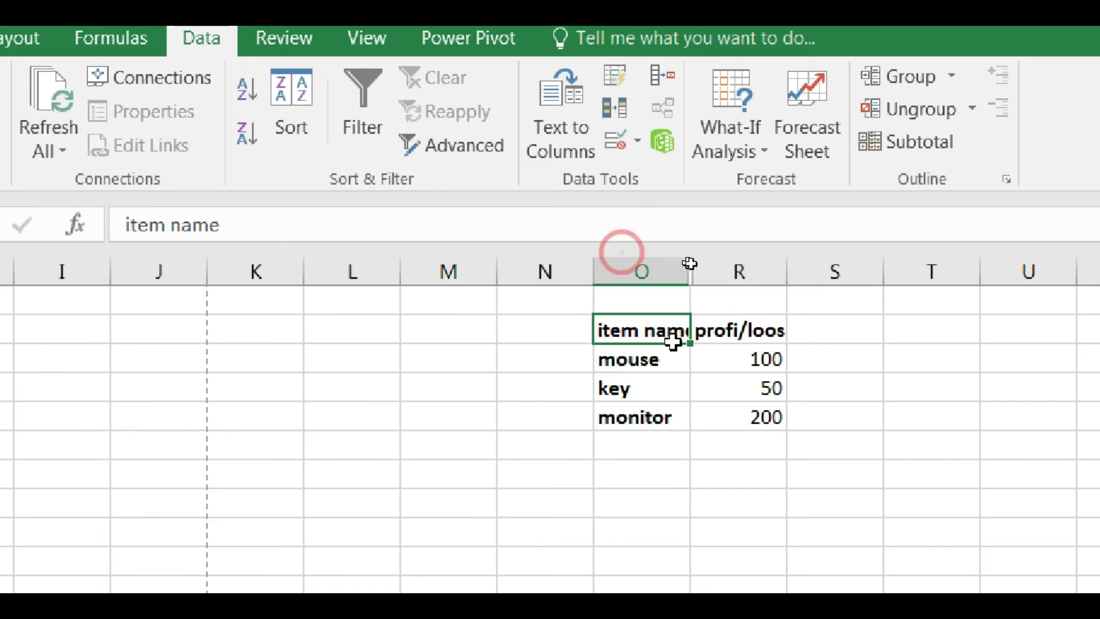
pyautogui.moveTo(602, 337); pyautogui.dragTo(776, 385)
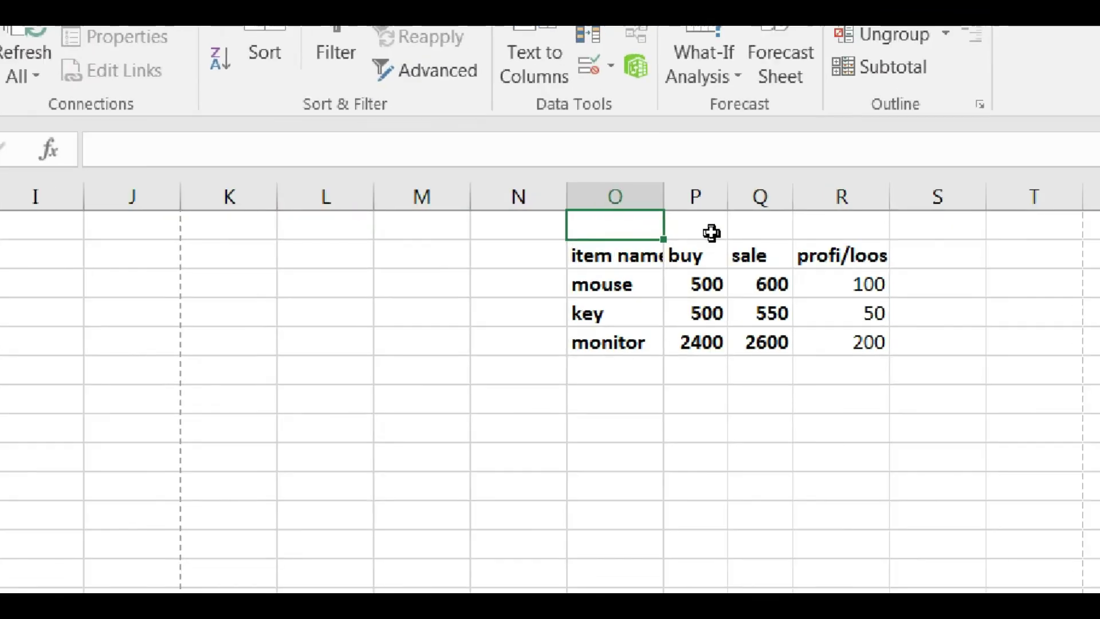
pyautogui.moveTo(723, 207)
pyautogui.mouseDown()
pyautogui.moveTo(682, 195)
pyautogui.moveTo(730, 197)
pyautogui.mouseUp()
# Step: Restore column P width, group rows 3–4 (mouse, key) and collapse them
pyautogui.click(673, 314)
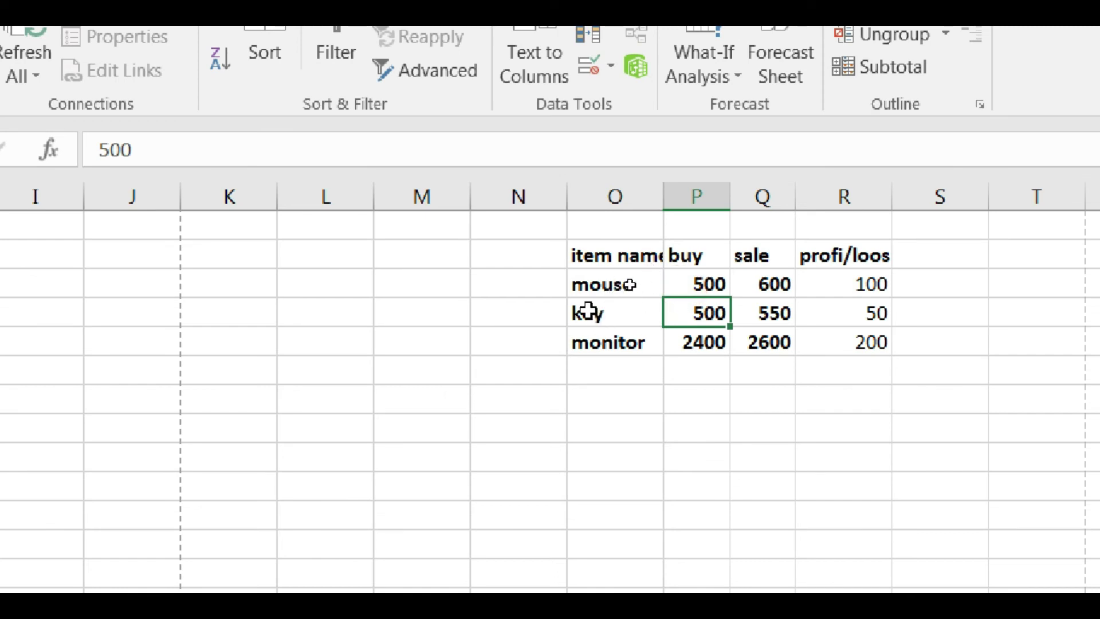
pyautogui.moveTo(590, 283); pyautogui.dragTo(590, 310)
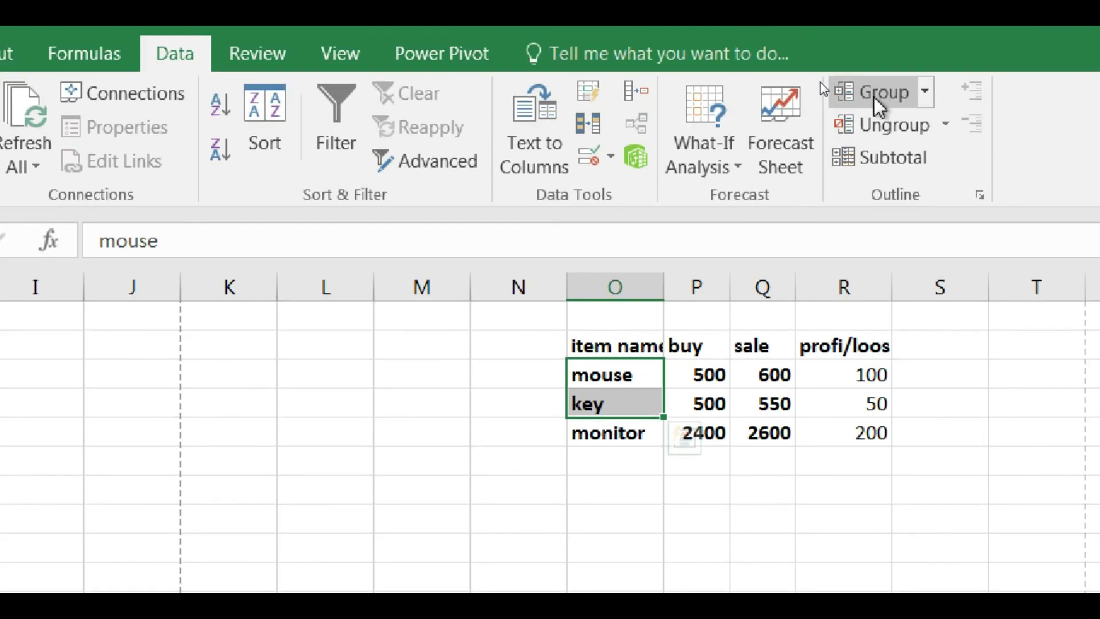
pyautogui.click(874, 97)
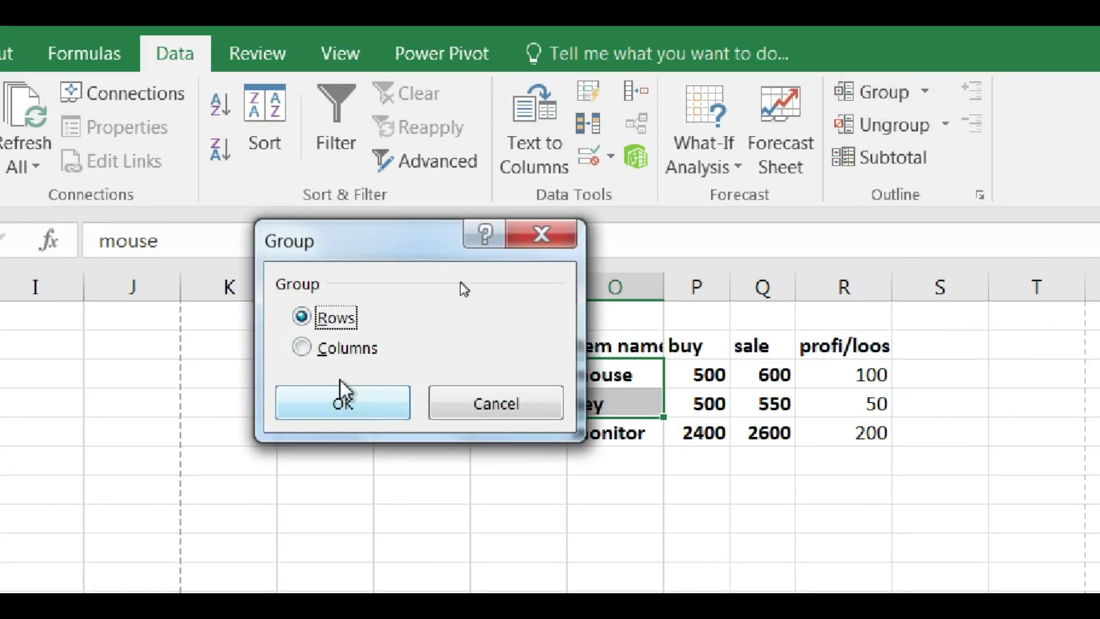
pyautogui.click(339, 404)
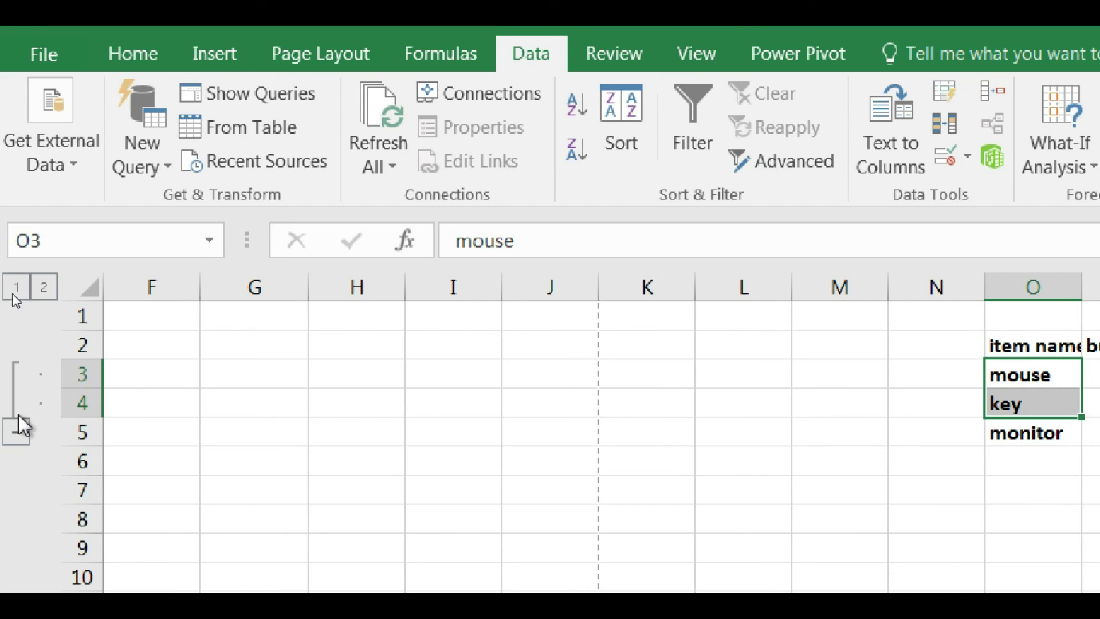
pyautogui.click(18, 427)
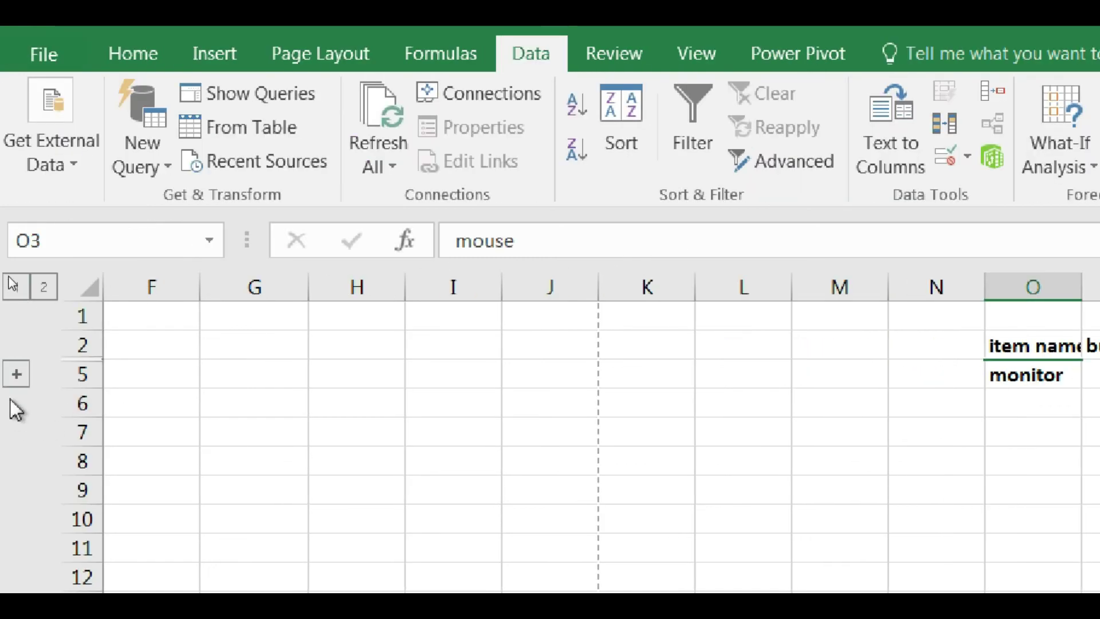
pyautogui.click(16, 376)
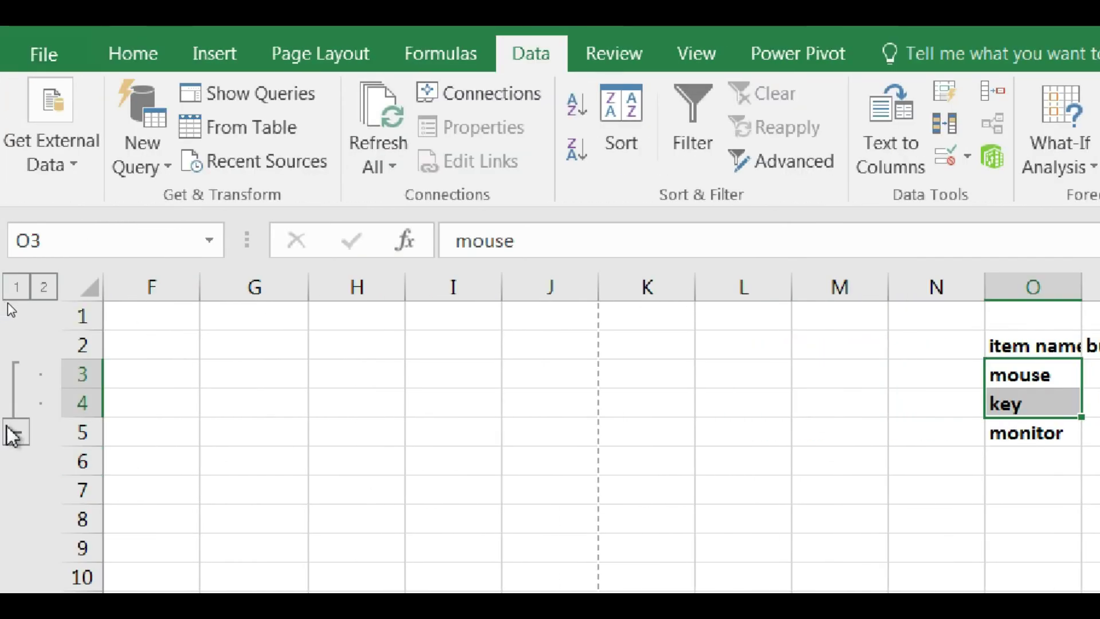
pyautogui.click(16, 435)
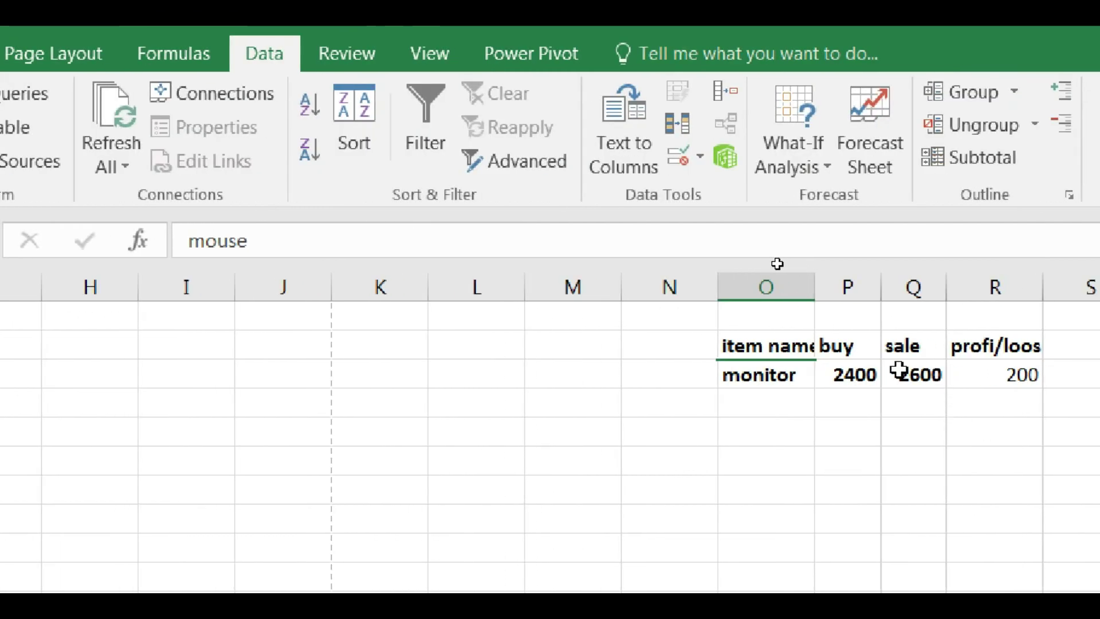
# Step: Expand the mouse and key rows and remove their row grouping
pyautogui.moveTo(772, 327); pyautogui.dragTo(771, 401)
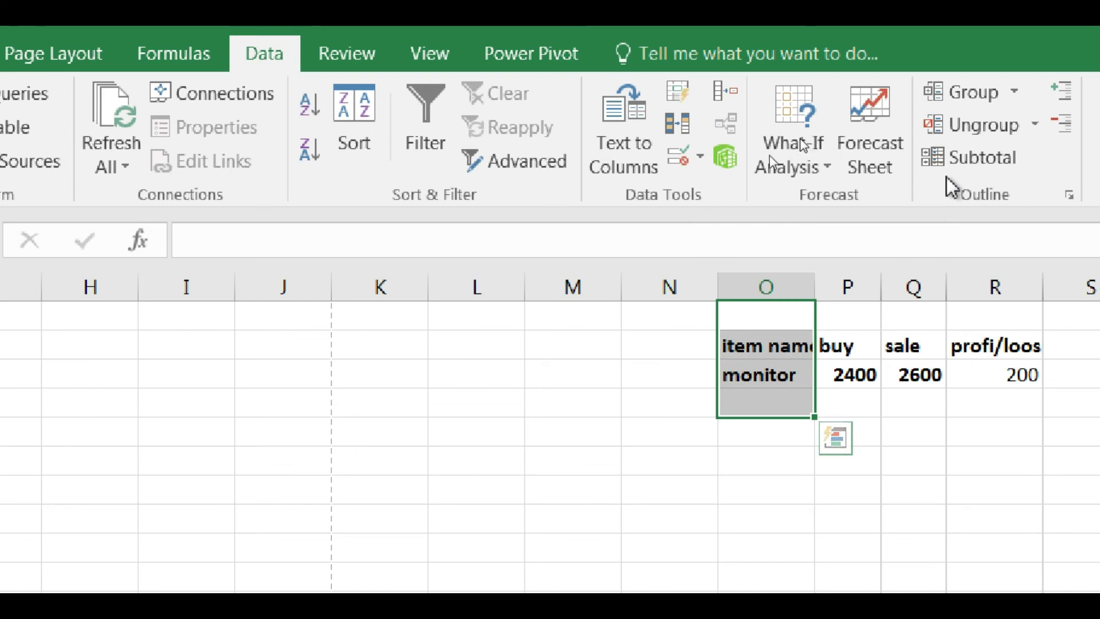
pyautogui.click(16, 374)
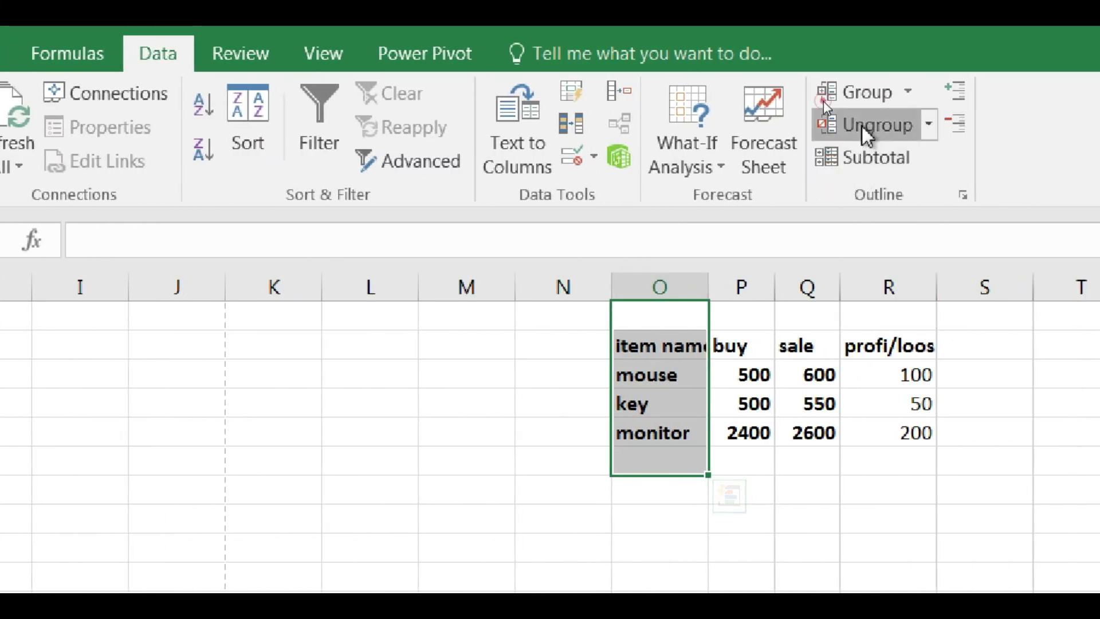
pyautogui.click(828, 125)
pyautogui.click(336, 415)
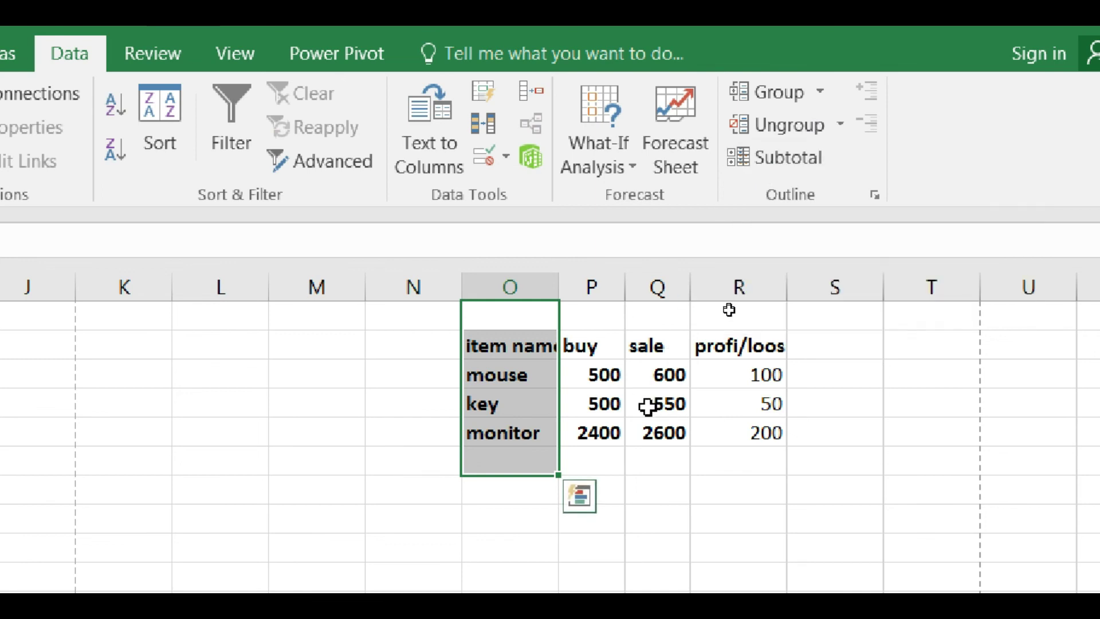
# Step: Widen the item name column O to fit and select cell N2
pyautogui.click(629, 450)
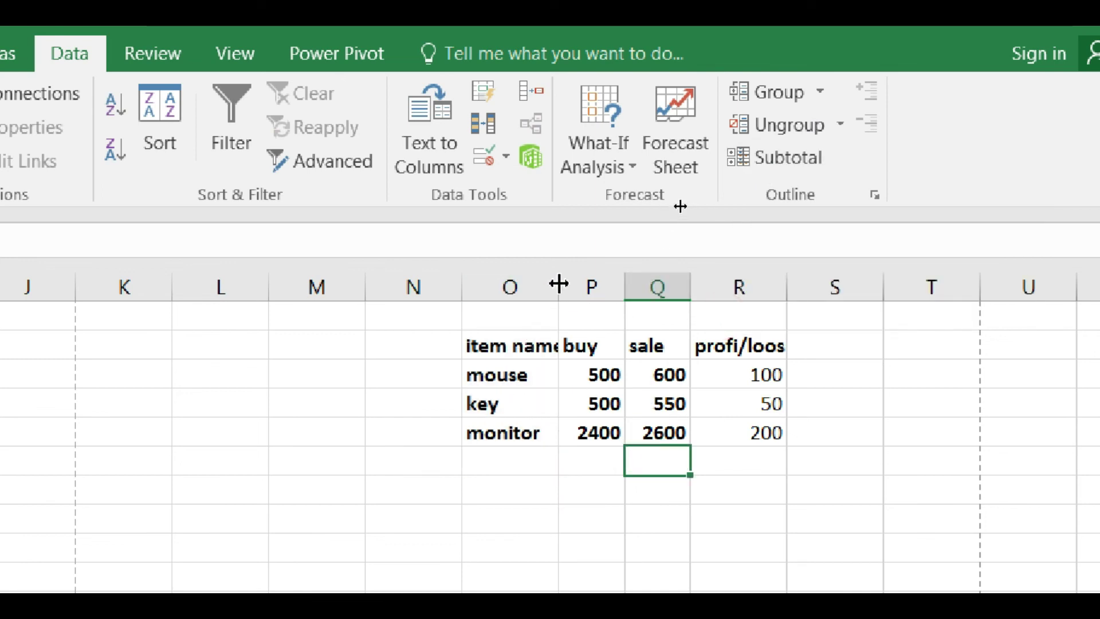
pyautogui.moveTo(559, 283); pyautogui.dragTo(576, 284)
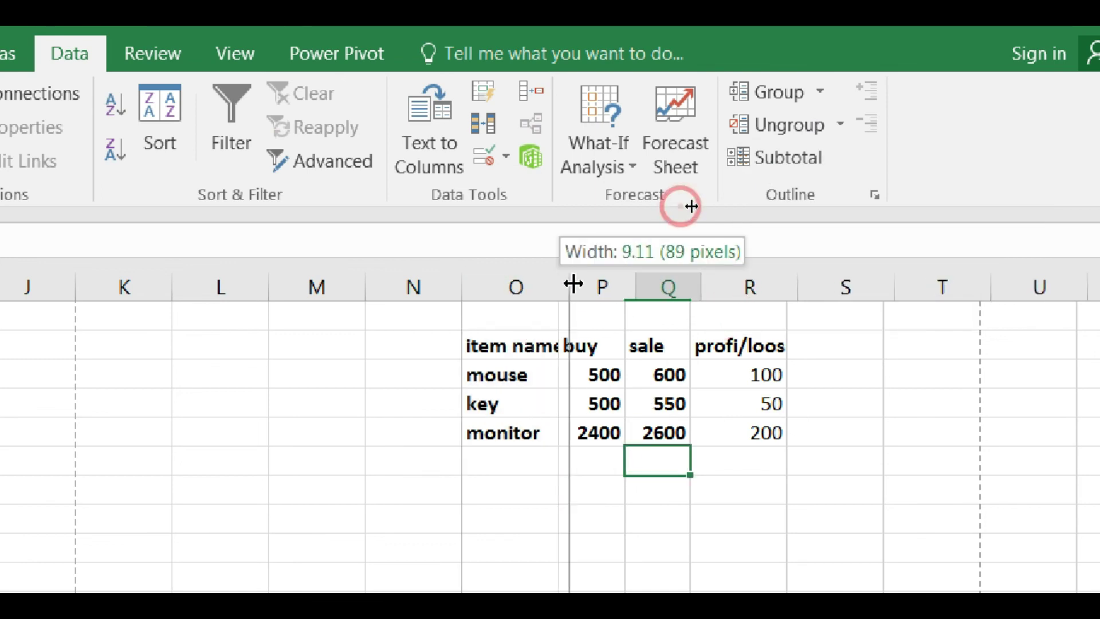
pyautogui.click(367, 343)
# Step: Enter the depat header in N2 and com for mouse, key and monitor
pyautogui.write('depat')
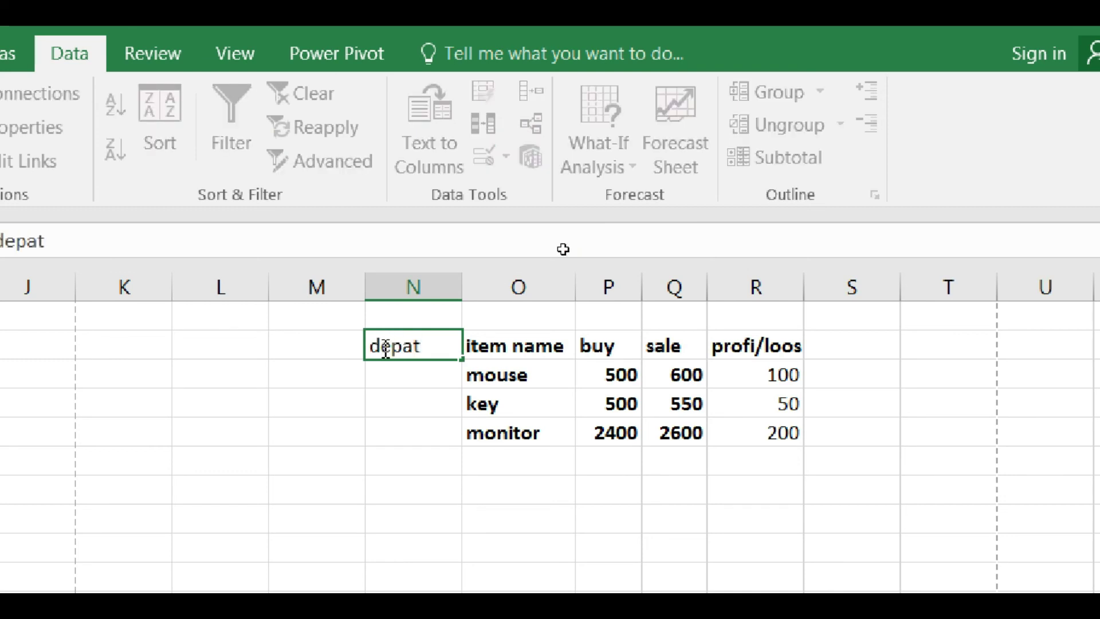
pyautogui.press('Return')
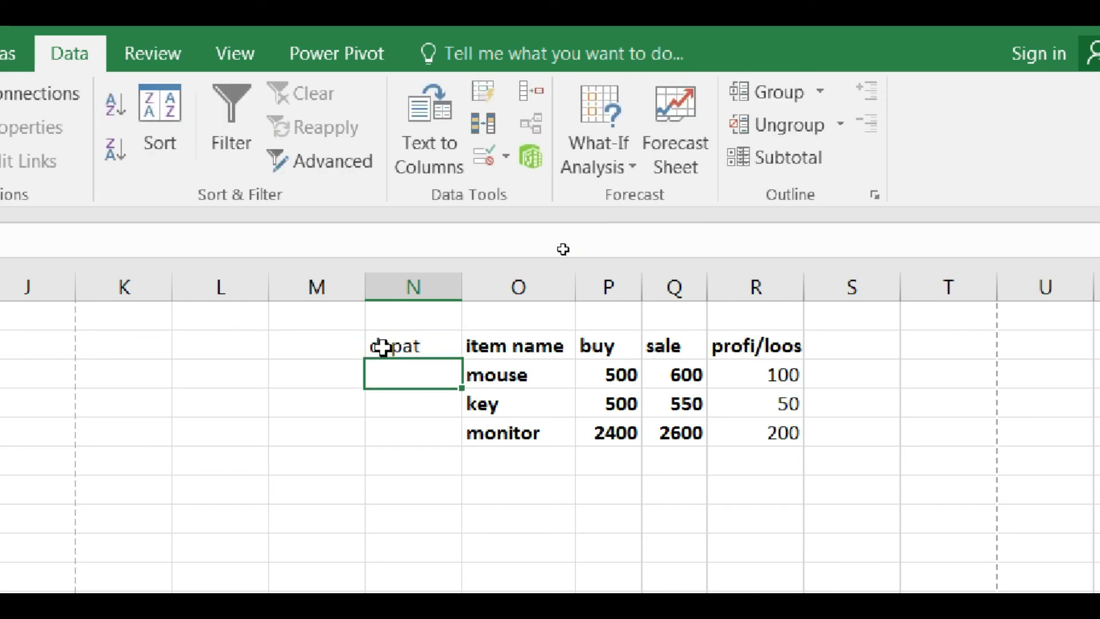
pyautogui.write('com')
pyautogui.press('Return')
pyautogui.write('c')
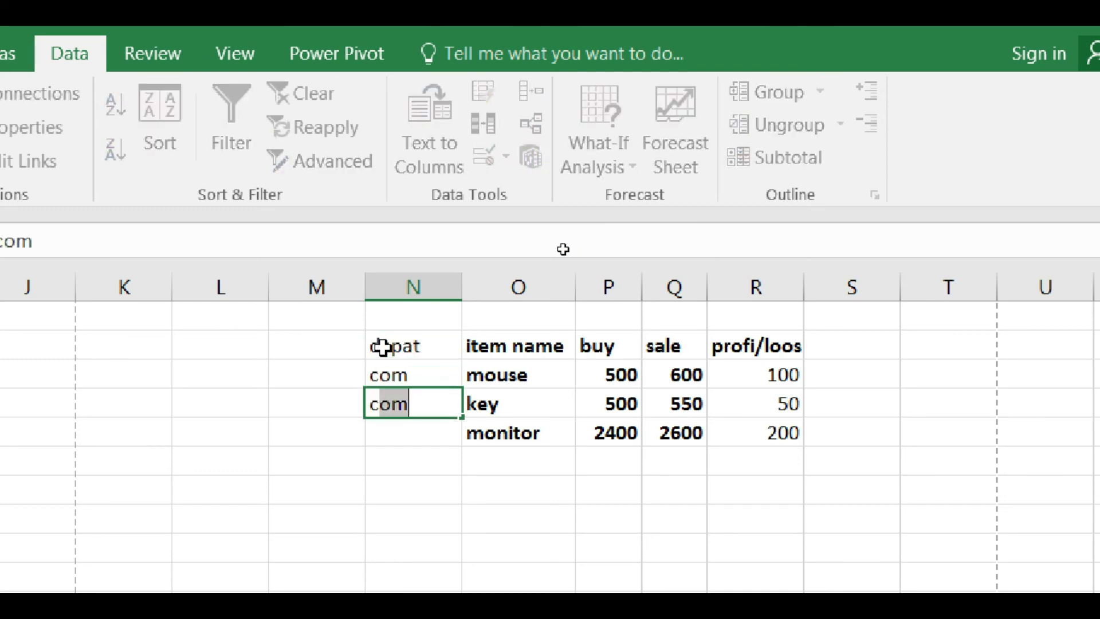
pyautogui.press('Return')
pyautogui.write('com')
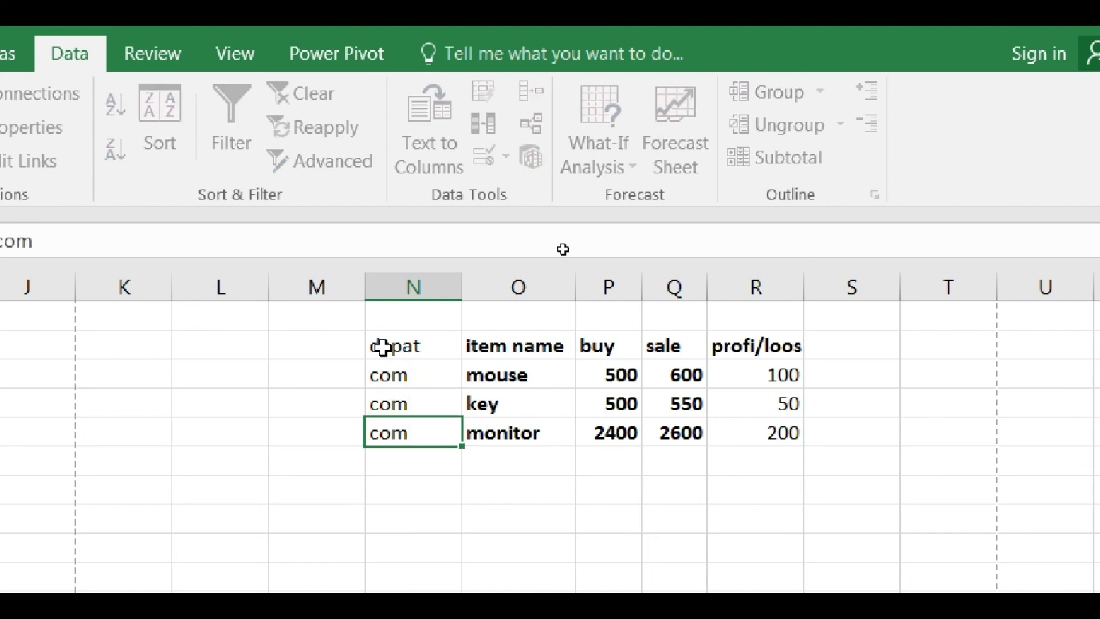
pyautogui.press('Return')
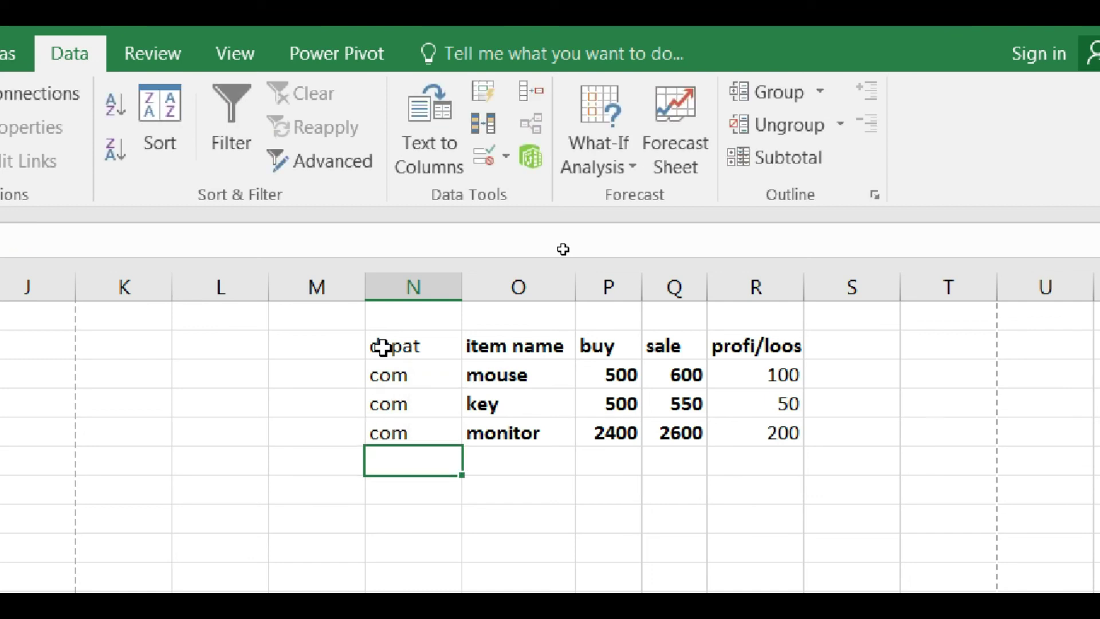
# Step: Label the next three rows (blub, wire, fan) as ele
pyautogui.write('ele')
pyautogui.press('Return')
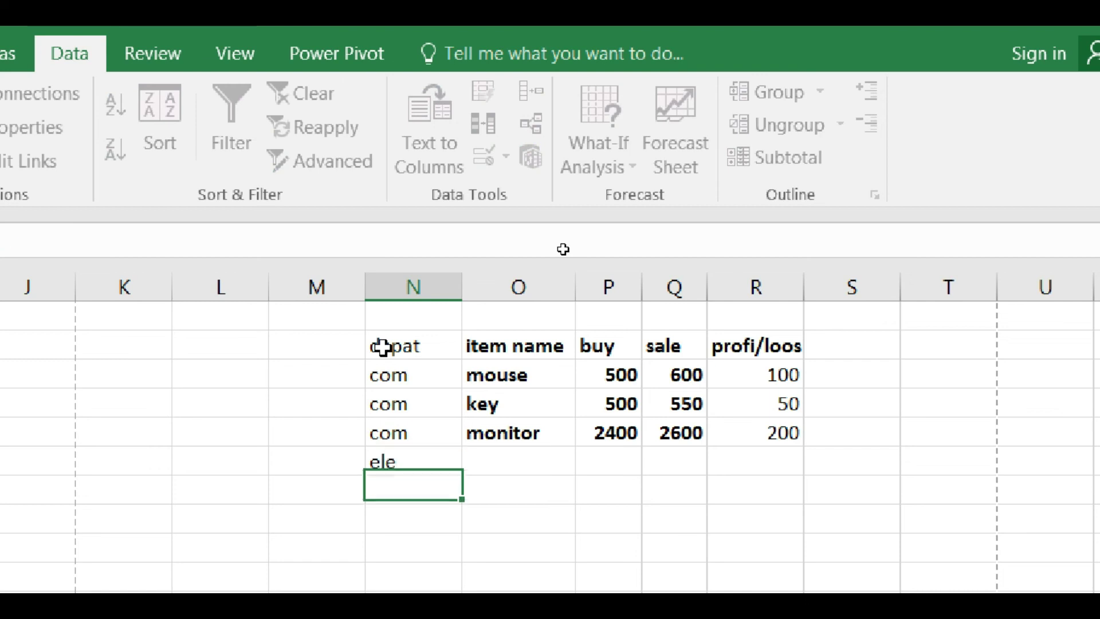
pyautogui.write('el')
pyautogui.press('Return')
pyautogui.write('e')
pyautogui.press('Return')
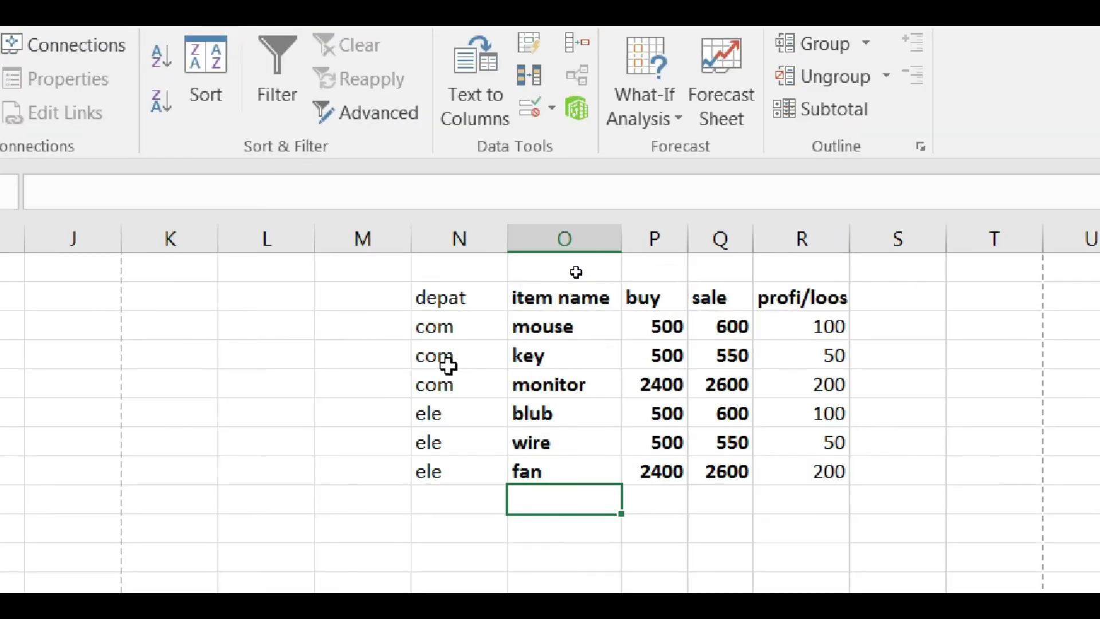
pyautogui.moveTo(448, 328); pyautogui.dragTo(447, 380)
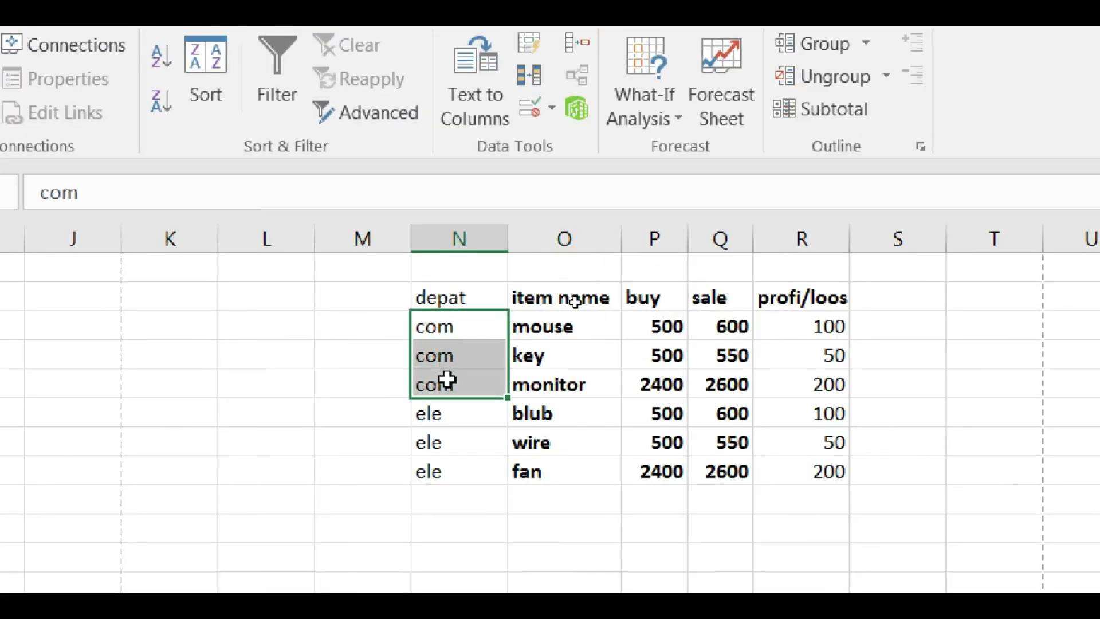
pyautogui.moveTo(647, 329); pyautogui.dragTo(650, 381)
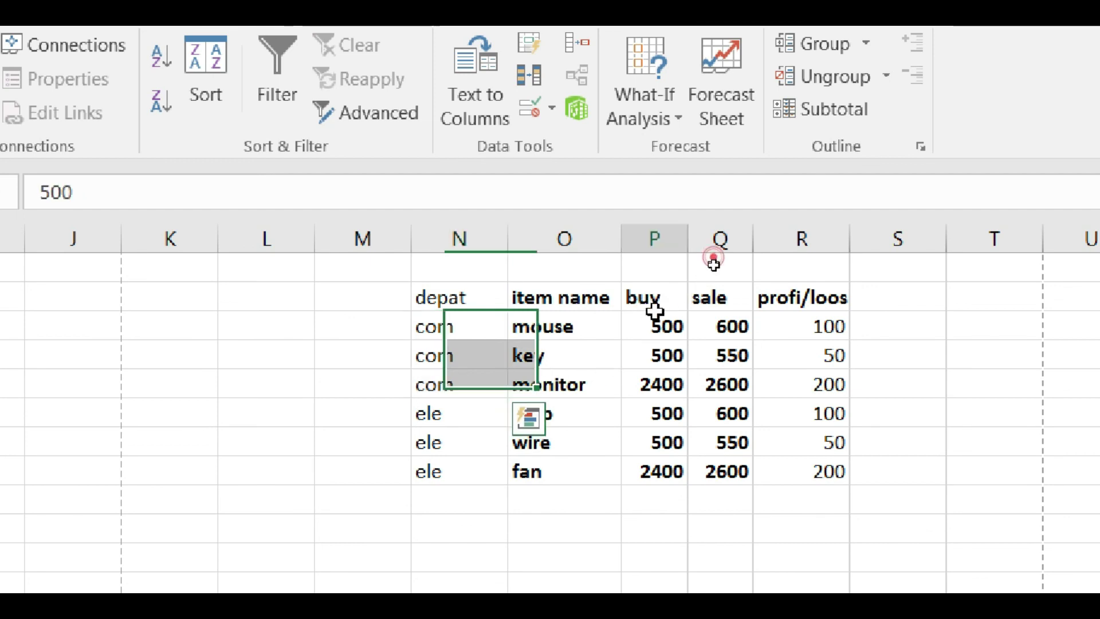
pyautogui.moveTo(716, 340); pyautogui.dragTo(727, 385)
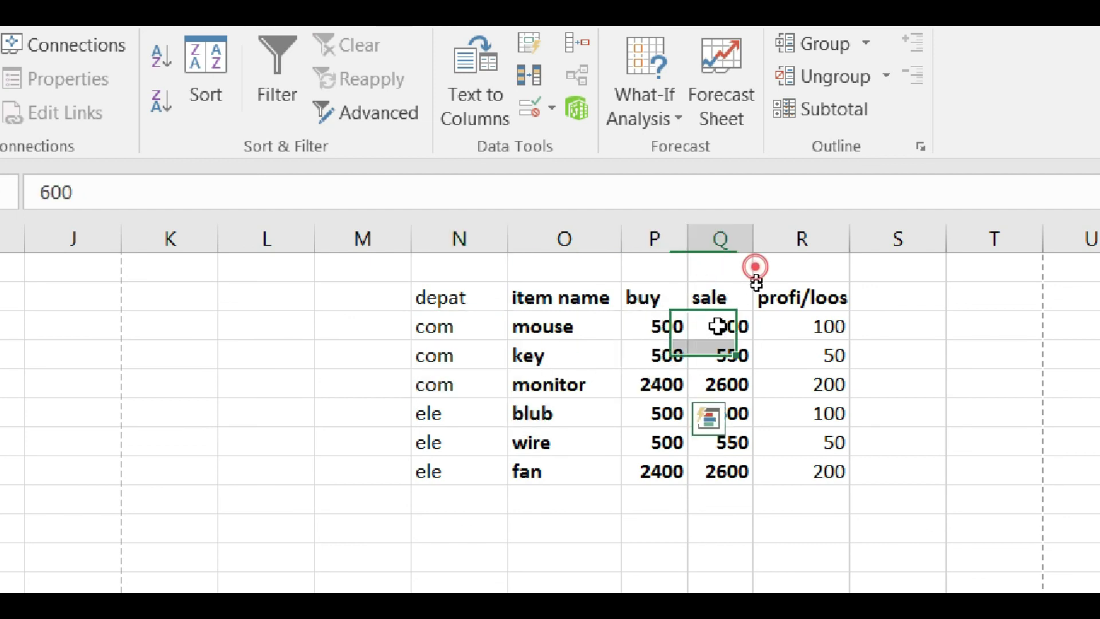
pyautogui.click(791, 330)
pyautogui.moveTo(790, 330); pyautogui.dragTo(791, 379)
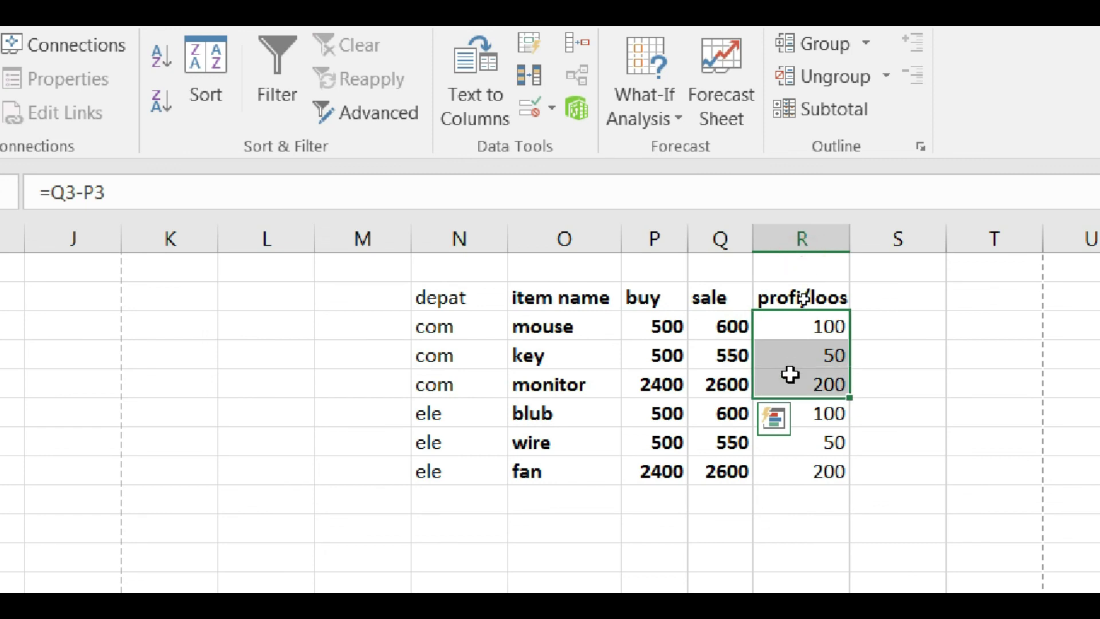
pyautogui.click(415, 385)
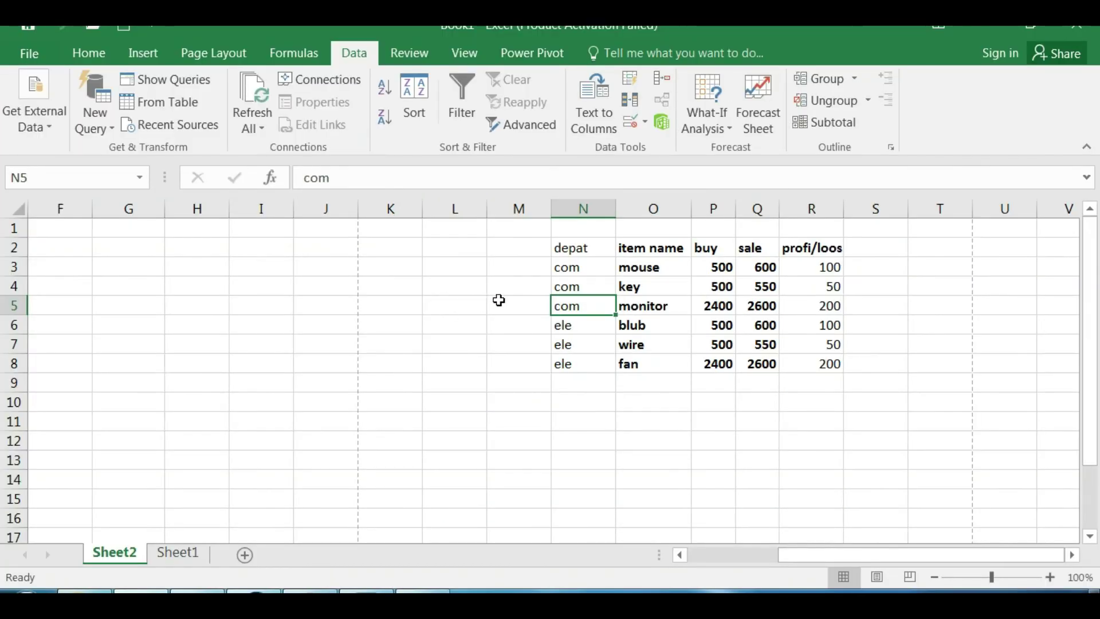
# Step: Insert a blank row at the monitor row
pyautogui.click(498, 300)
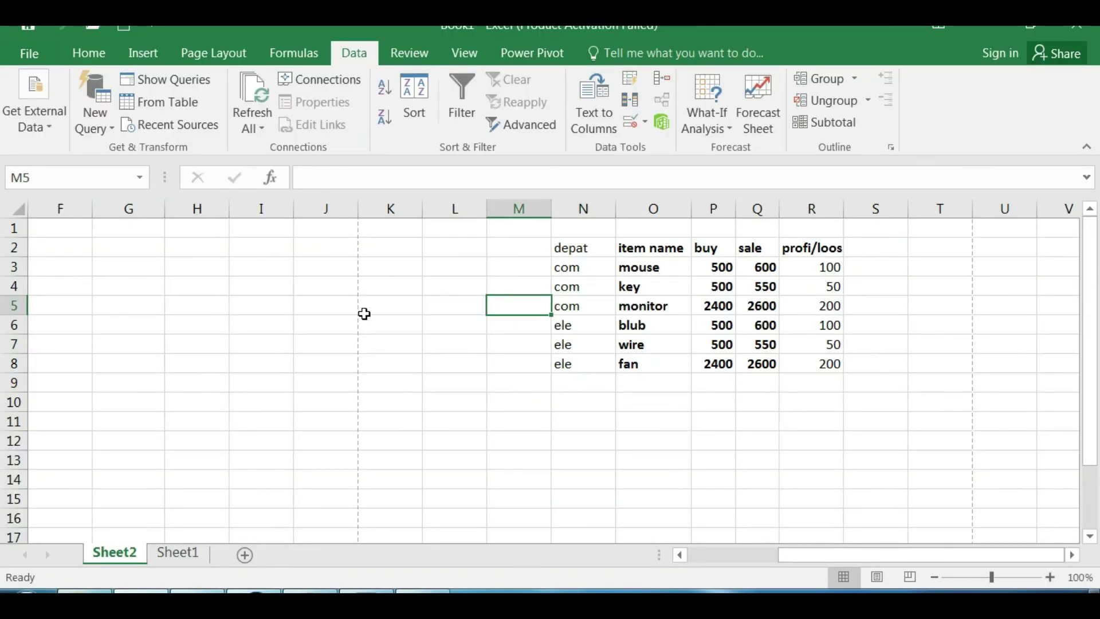
pyautogui.moveTo(364, 312); pyautogui.dragTo(327, 309)
pyautogui.rightClick(17, 307)
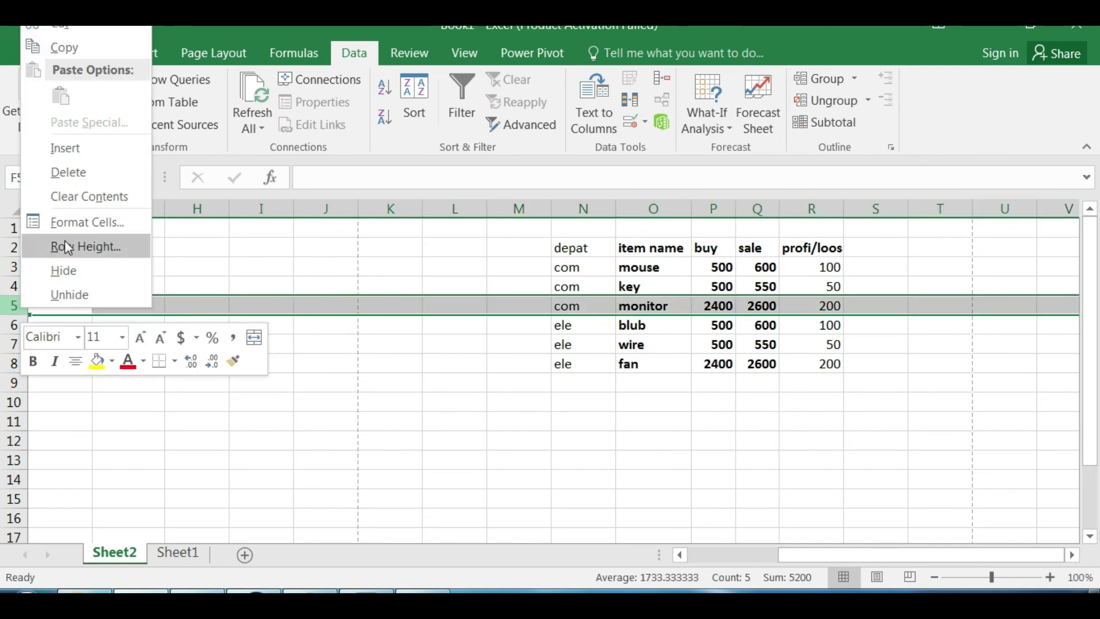
pyautogui.click(64, 149)
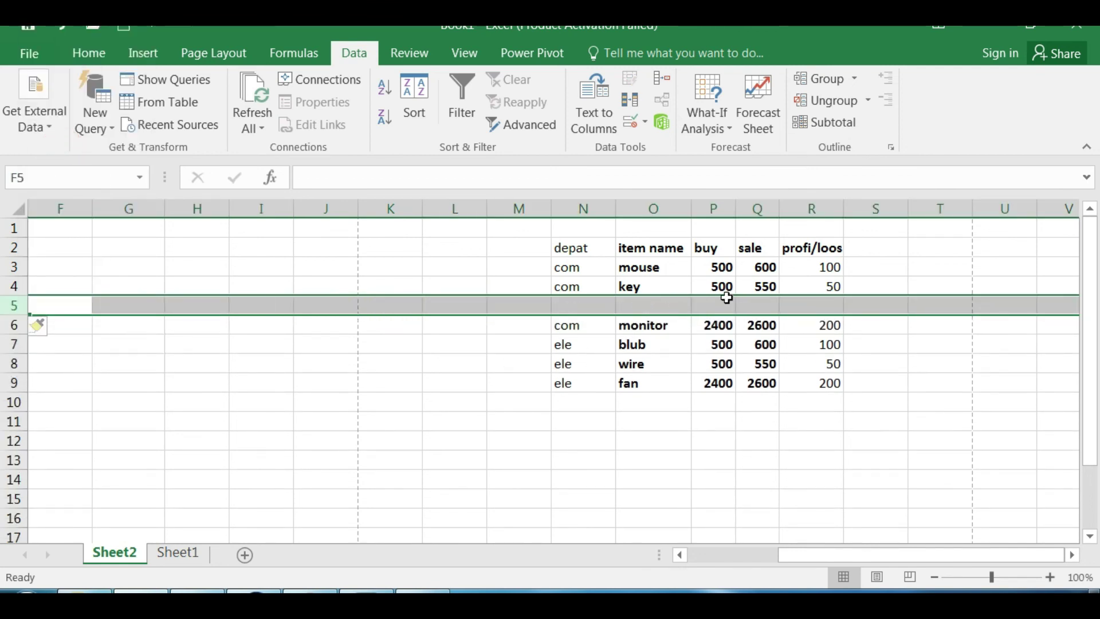
# Step: AutoSum the com buy and sale values, then undo to remove the trial-sum row
pyautogui.moveTo(721, 265); pyautogui.dragTo(722, 300)
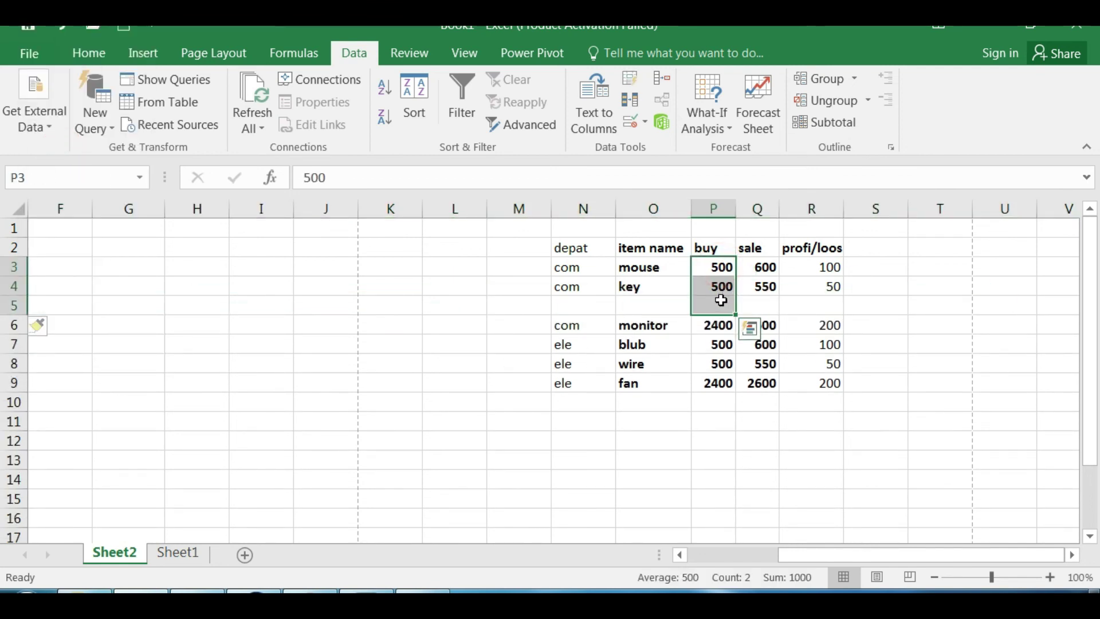
pyautogui.hotkey('alt', '=')
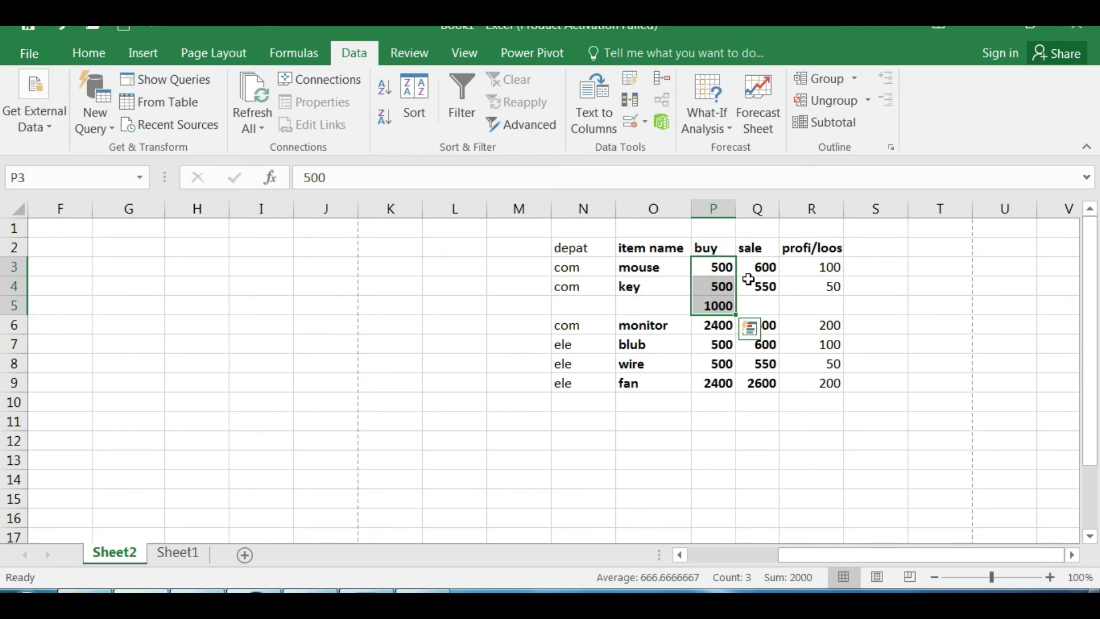
pyautogui.moveTo(756, 266); pyautogui.dragTo(756, 308)
pyautogui.hotkey('alt', '=')
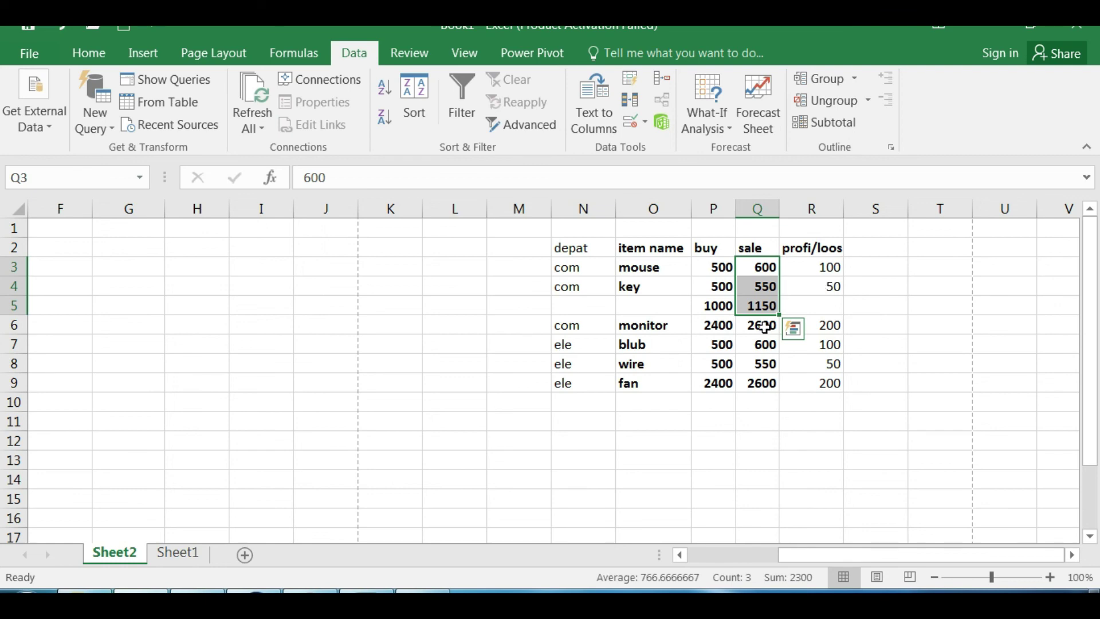
pyautogui.hotkey('ctrl', 'z')
pyautogui.hotkey('ctrl', 'z')
pyautogui.hotkey('ctrl', 'z')
pyautogui.click(626, 338)
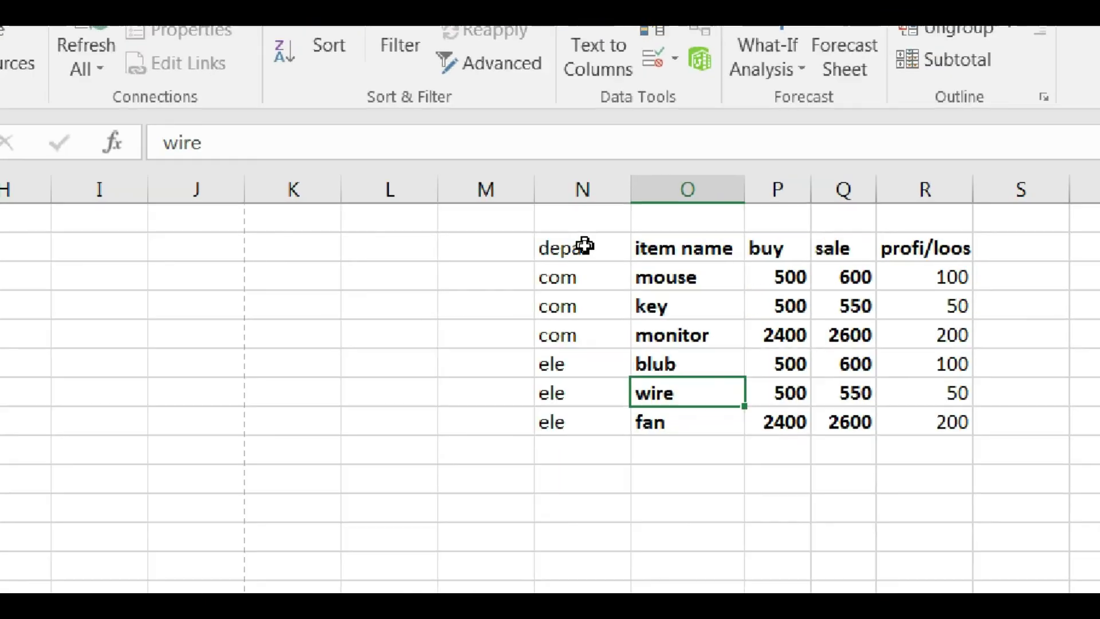
# Step: Subtotal N2:R8 at each depat change, summing buy, sale and profi/loos
pyautogui.moveTo(582, 253); pyautogui.dragTo(836, 360)
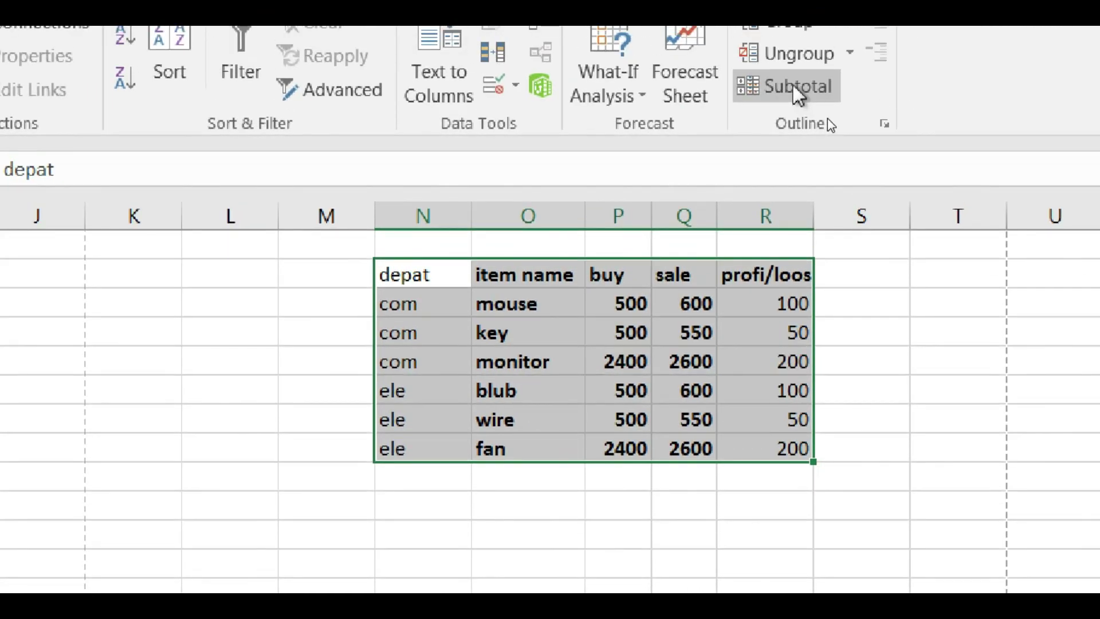
pyautogui.click(796, 90)
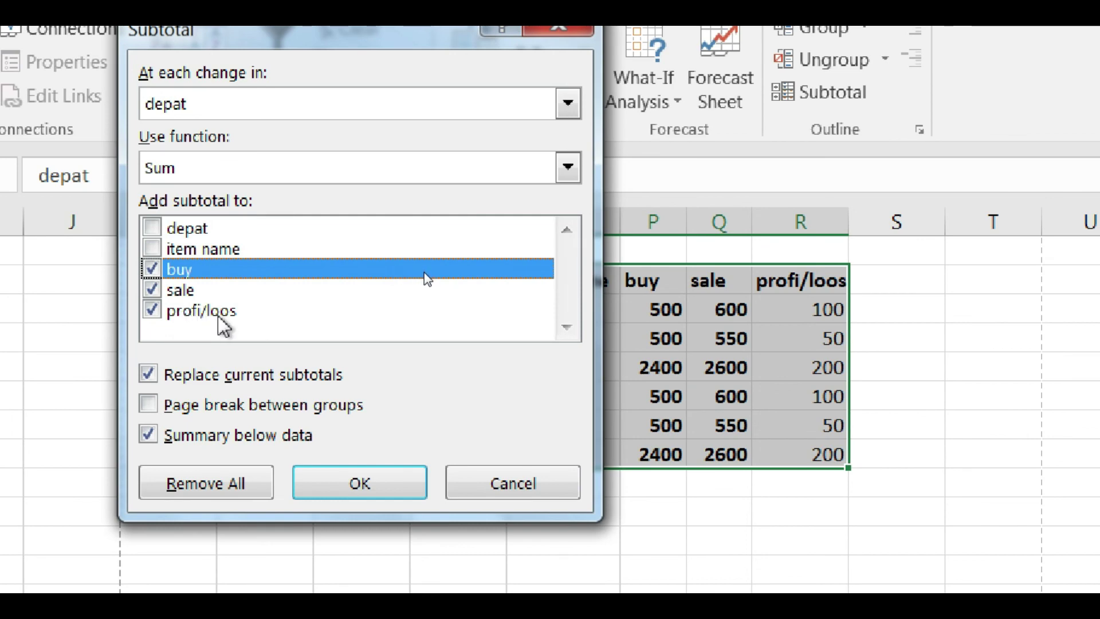
pyautogui.click(357, 491)
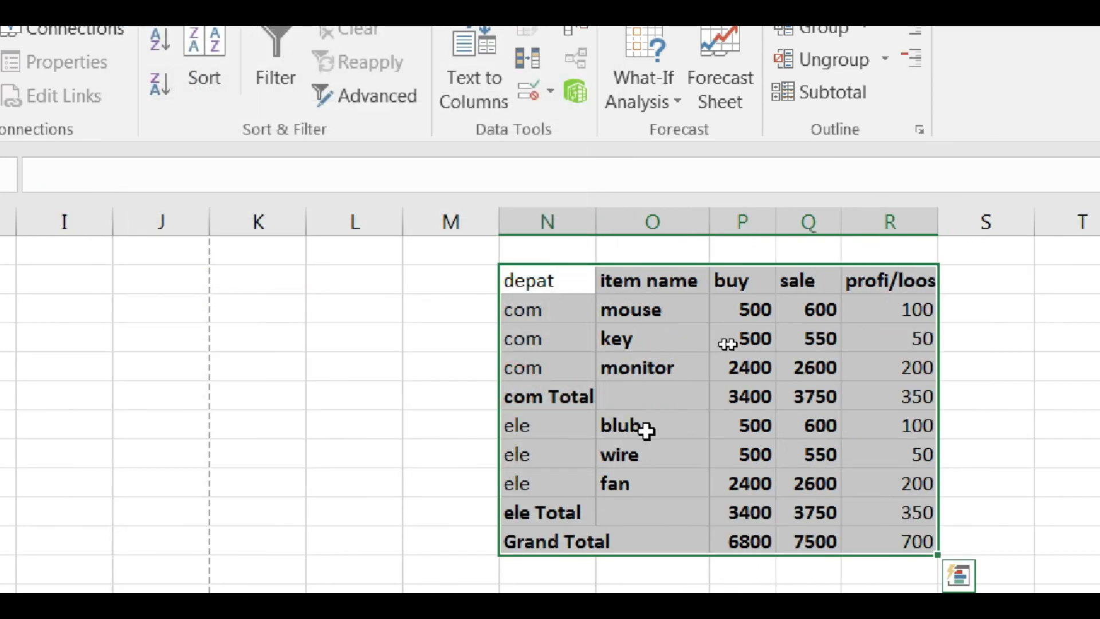
pyautogui.click(685, 452)
pyautogui.click(528, 395)
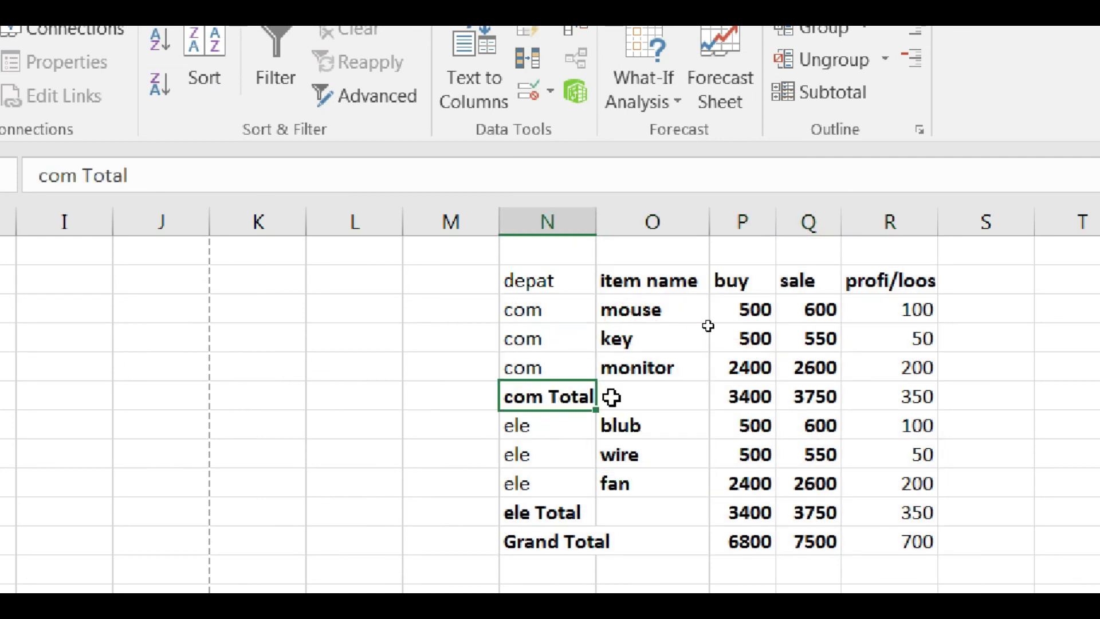
pyautogui.click(745, 392)
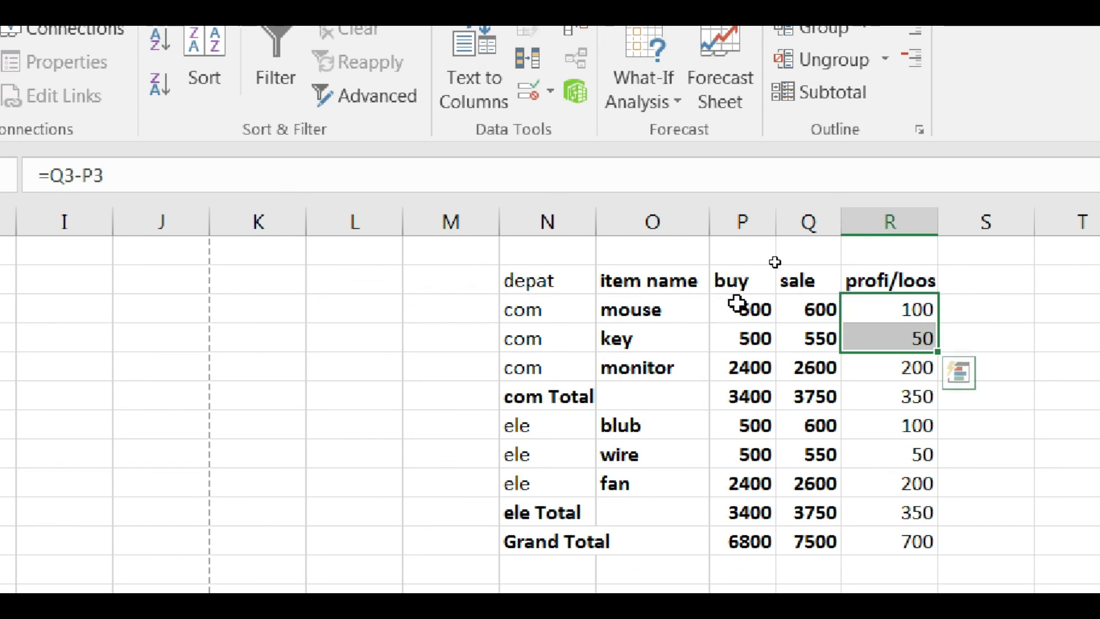
pyautogui.moveTo(756, 309); pyautogui.dragTo(751, 356)
pyautogui.moveTo(823, 303); pyautogui.dragTo(819, 361)
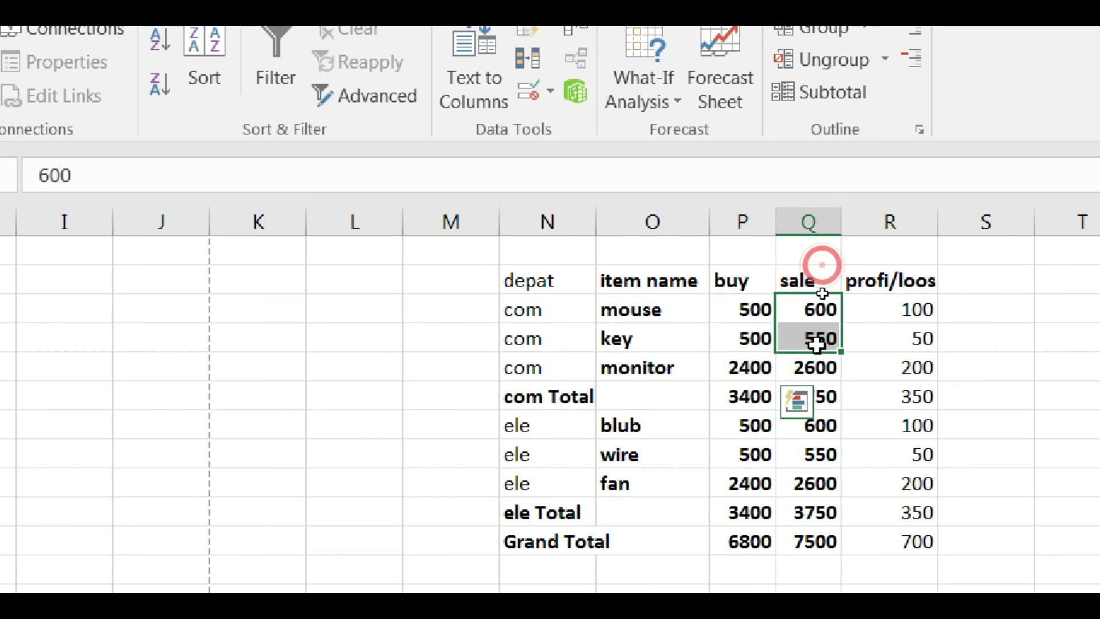
pyautogui.click(821, 421)
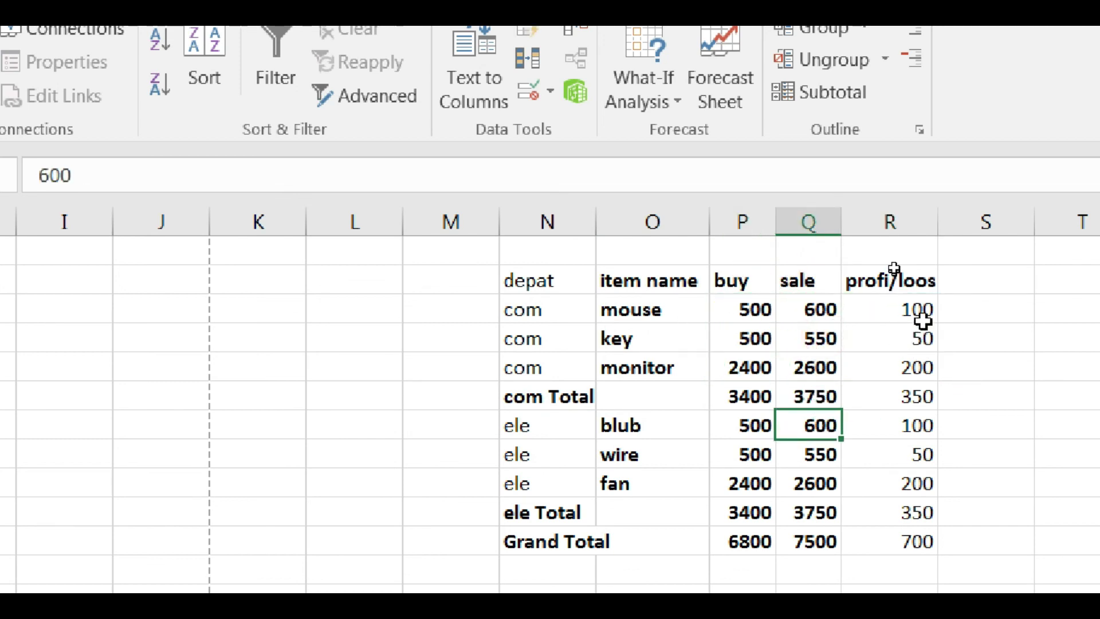
pyautogui.moveTo(892, 293); pyautogui.dragTo(919, 347)
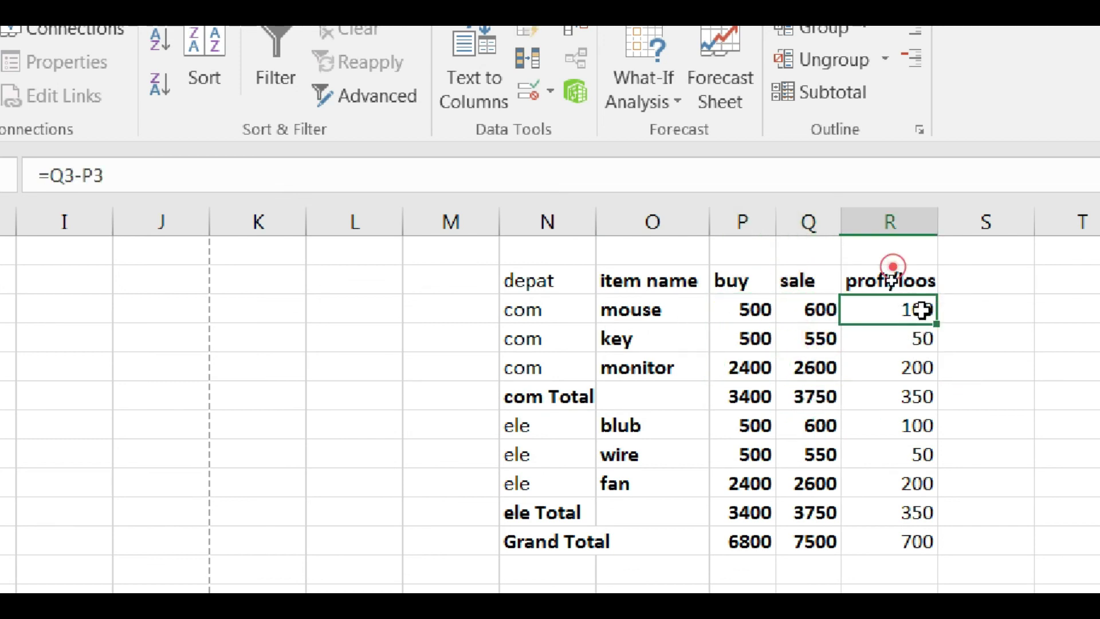
pyautogui.click(889, 393)
pyautogui.moveTo(542, 431); pyautogui.dragTo(613, 483)
pyautogui.moveTo(559, 512); pyautogui.dragTo(675, 509)
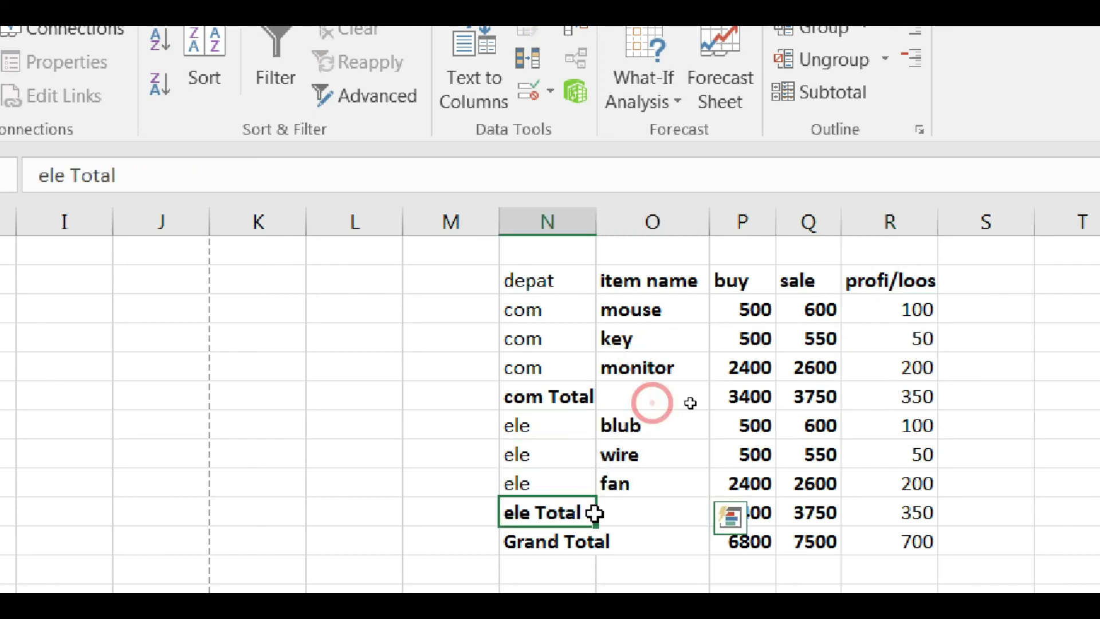
pyautogui.click(762, 510)
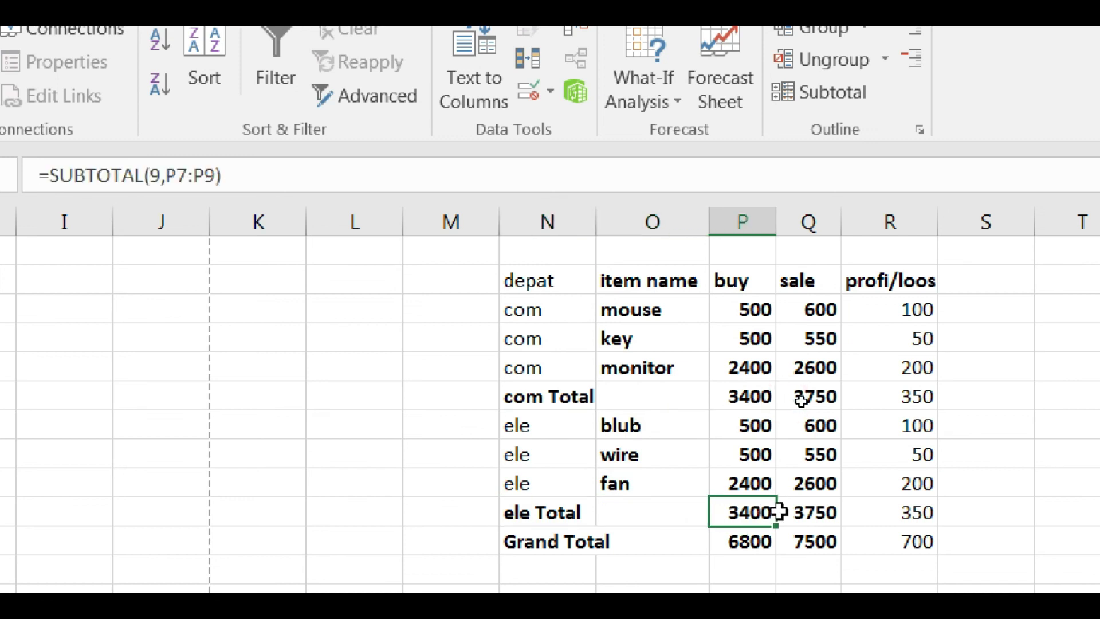
pyautogui.click(805, 511)
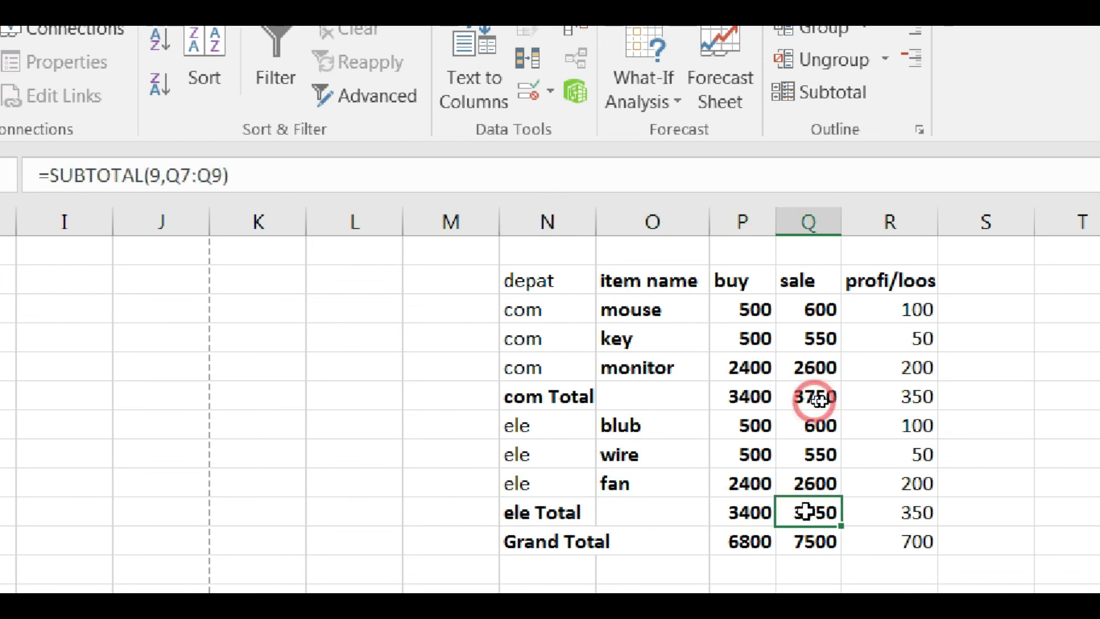
pyautogui.click(874, 514)
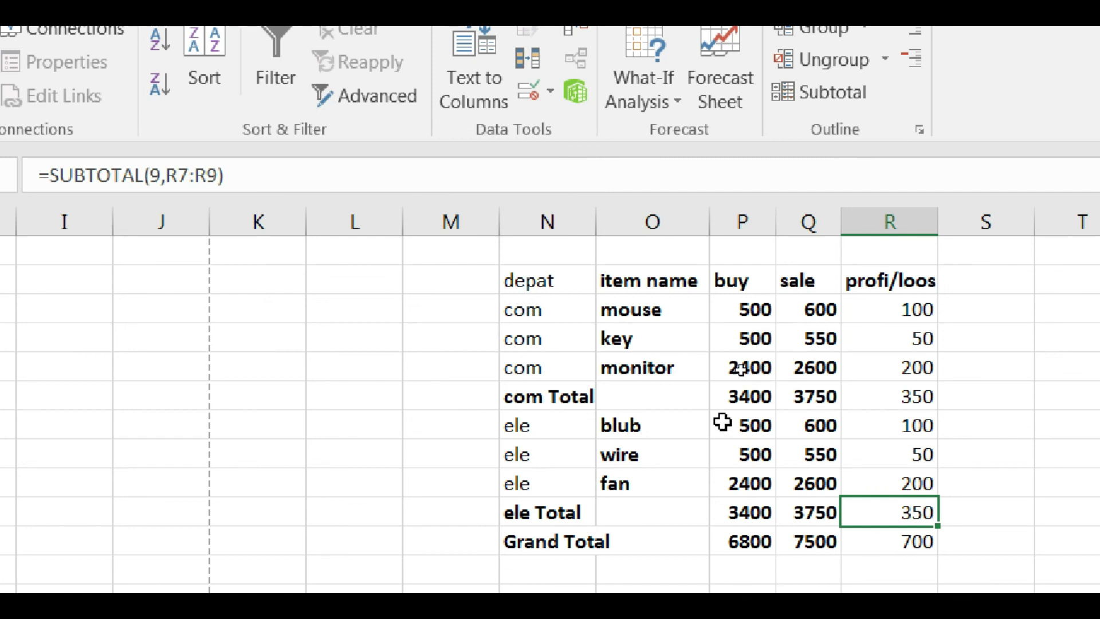
pyautogui.moveTo(535, 532); pyautogui.dragTo(626, 539)
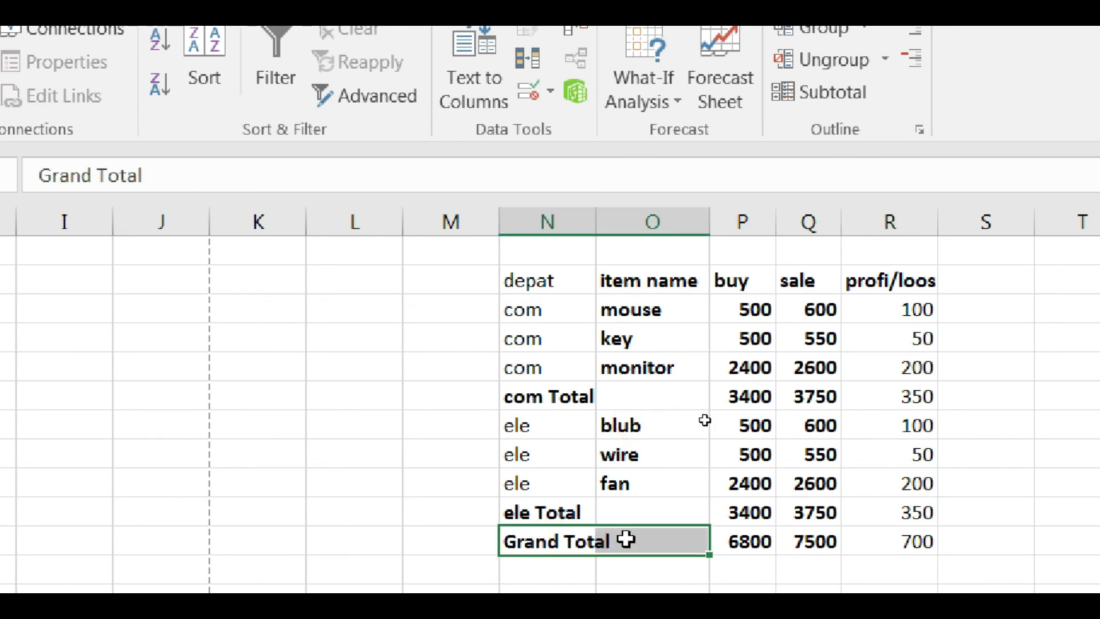
pyautogui.moveTo(755, 307); pyautogui.dragTo(757, 540)
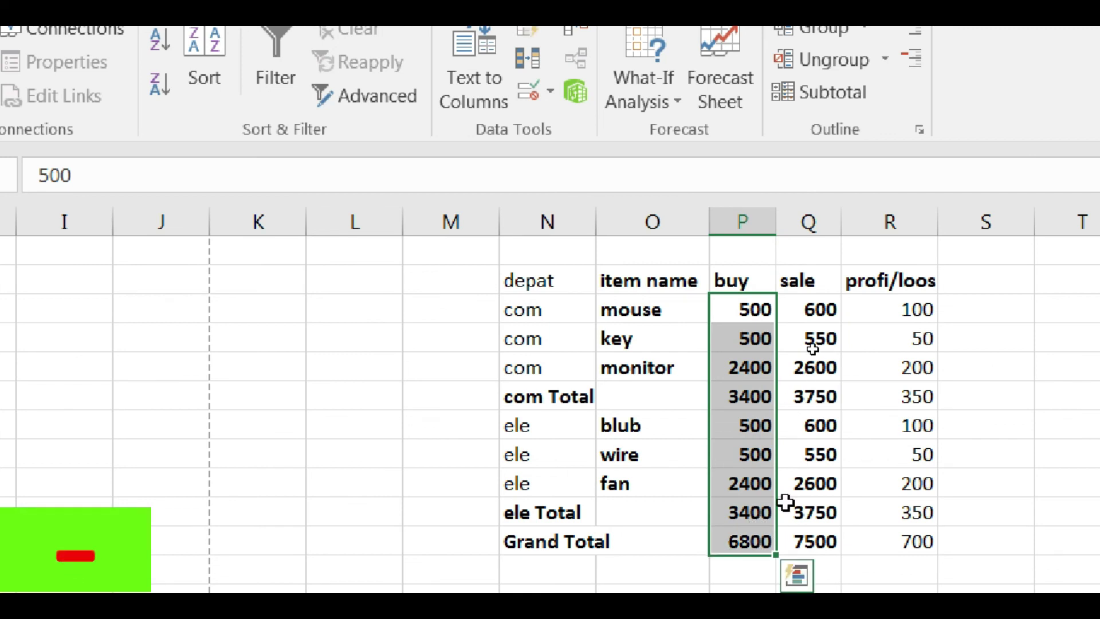
pyautogui.moveTo(816, 310); pyautogui.dragTo(820, 525)
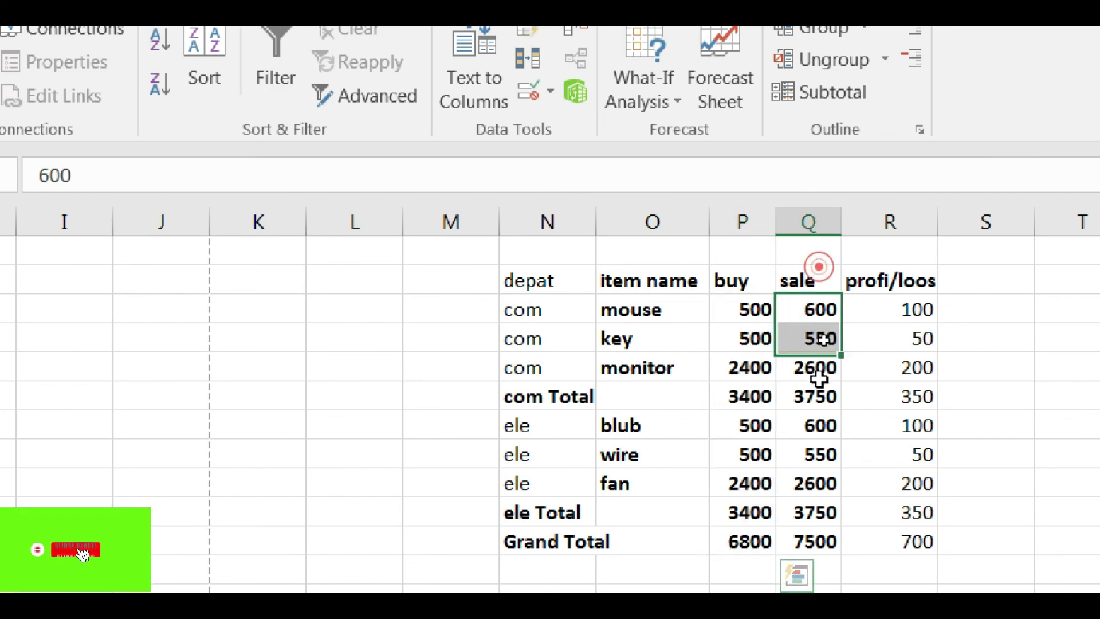
pyautogui.click(819, 539)
pyautogui.click(904, 538)
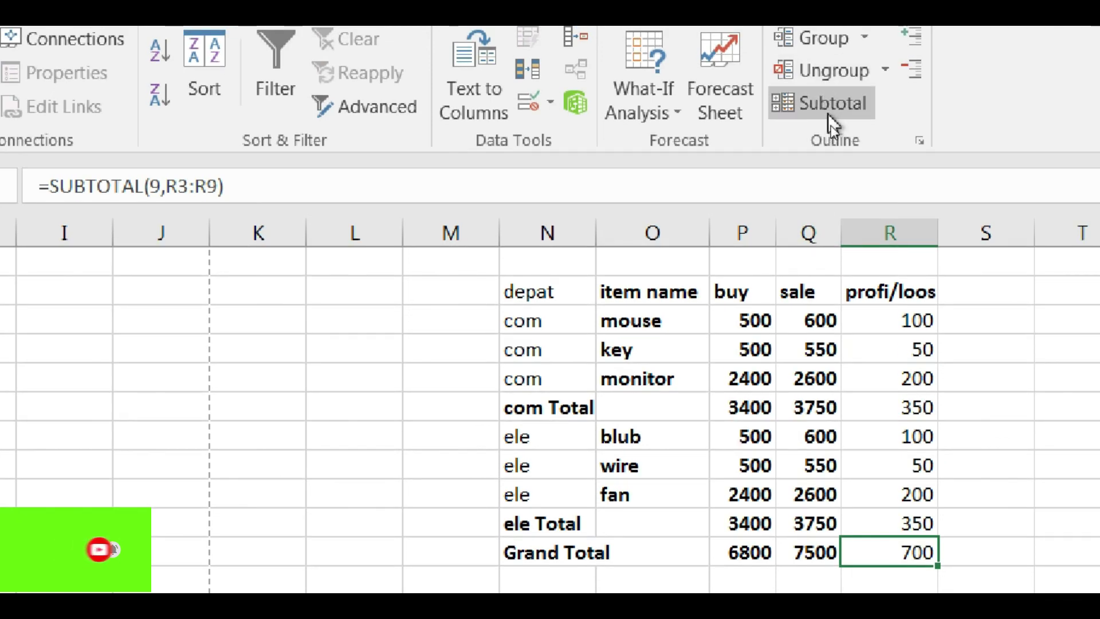
pyautogui.click(566, 281)
pyautogui.hotkey('ctrl', 'a')
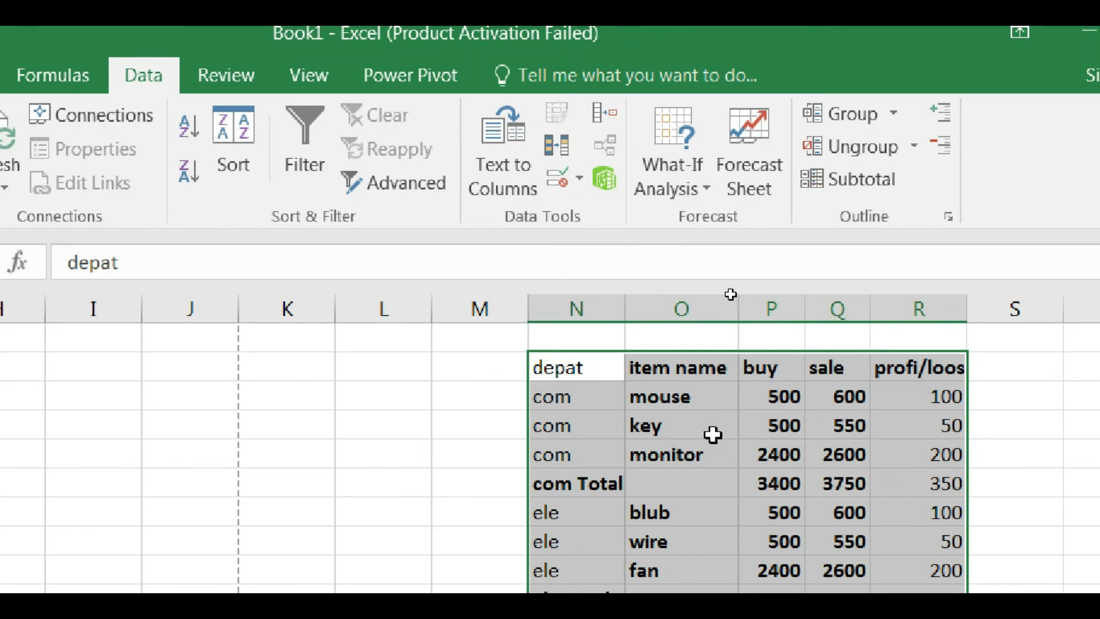
pyautogui.hotkey('ctrl', 'q')
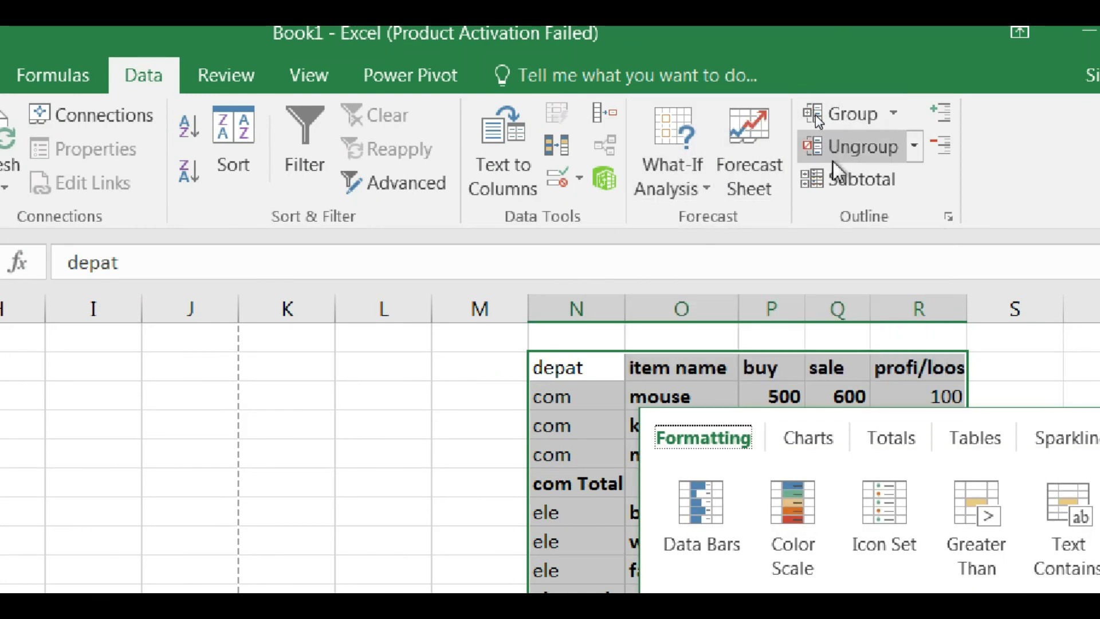
pyautogui.click(596, 362)
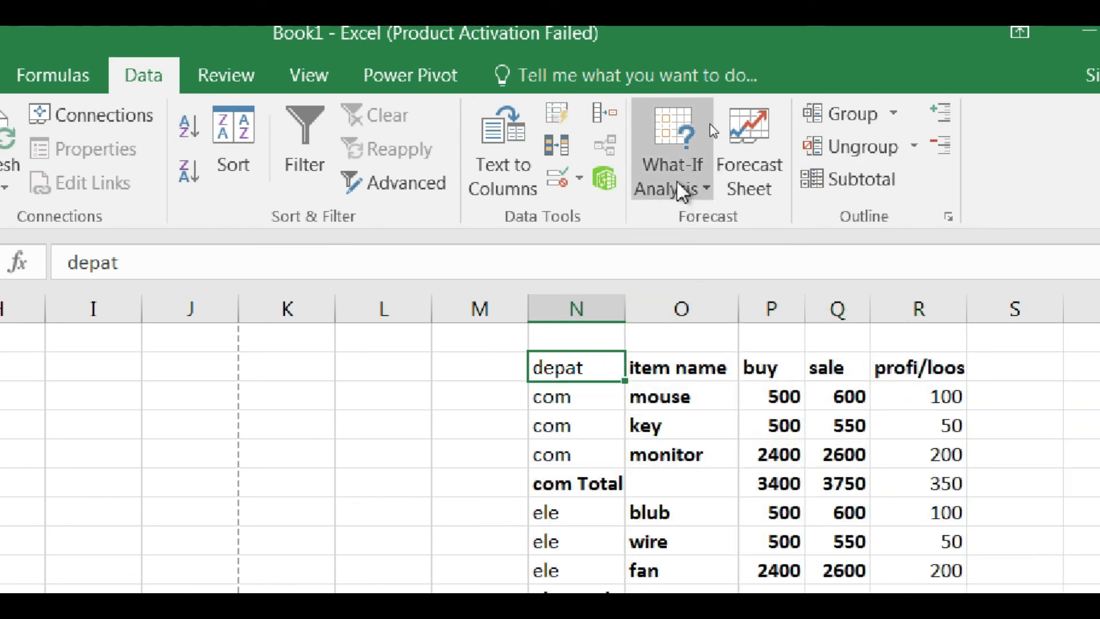
pyautogui.click(576, 421)
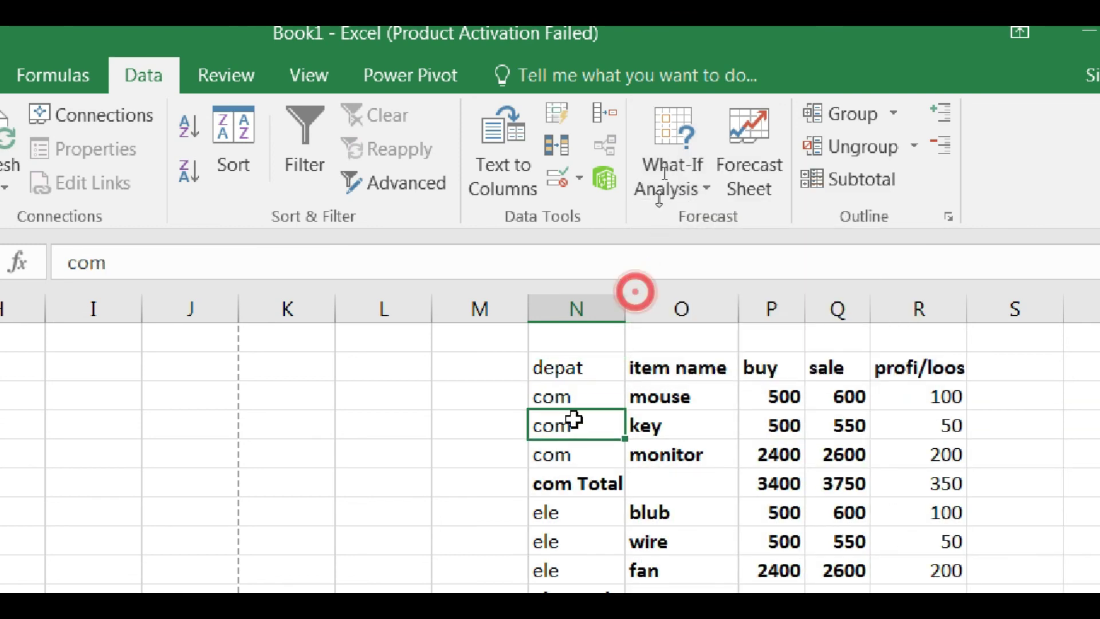
pyautogui.click(570, 364)
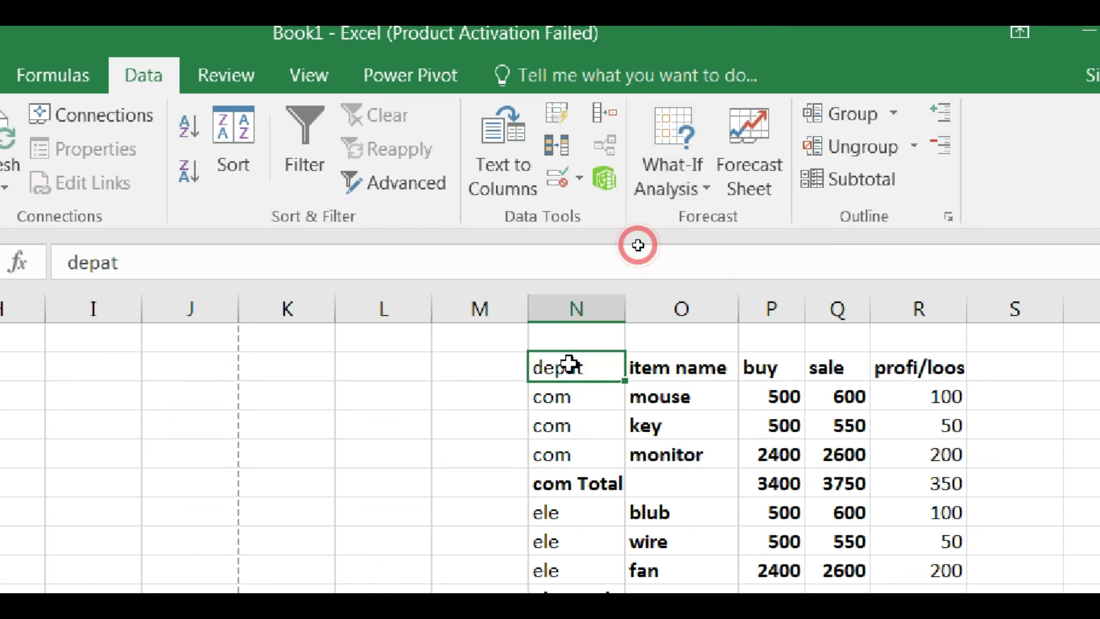